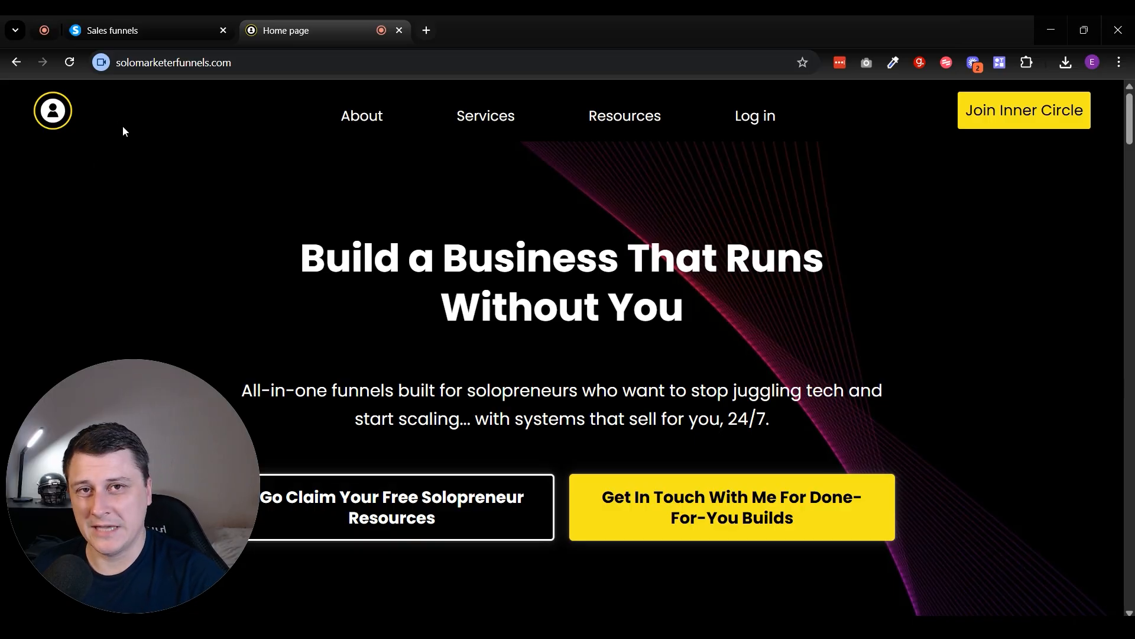
Step: Open the Sales page of the "[SMF] Full LTO sales funnel [Full original]" funnel in the page editor
left_click(112, 30)
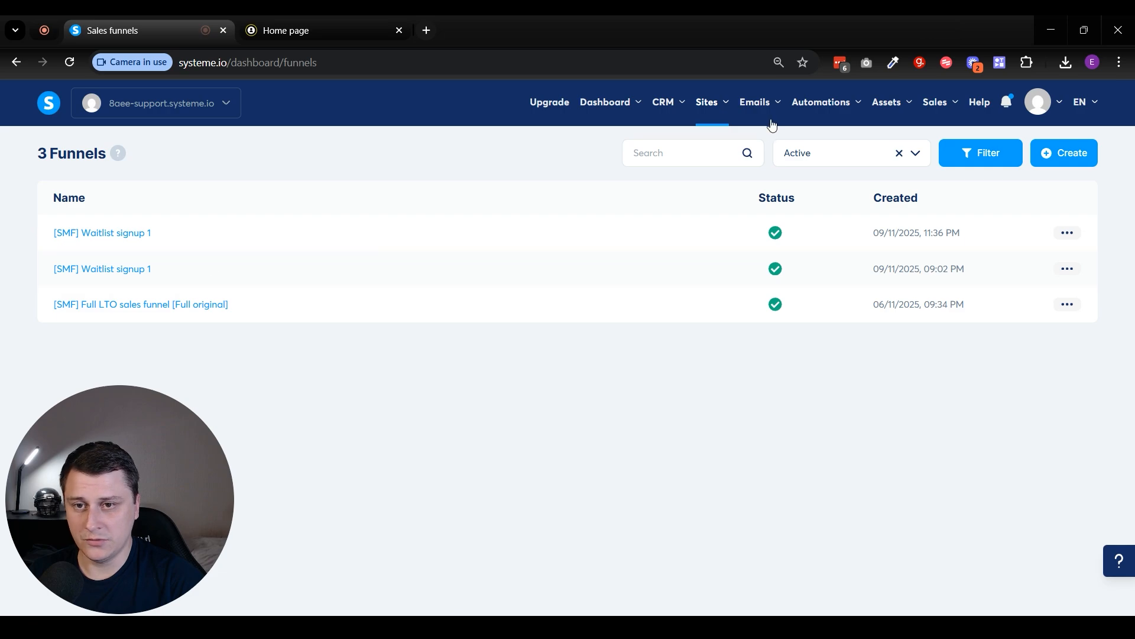
mouse_move(713, 114)
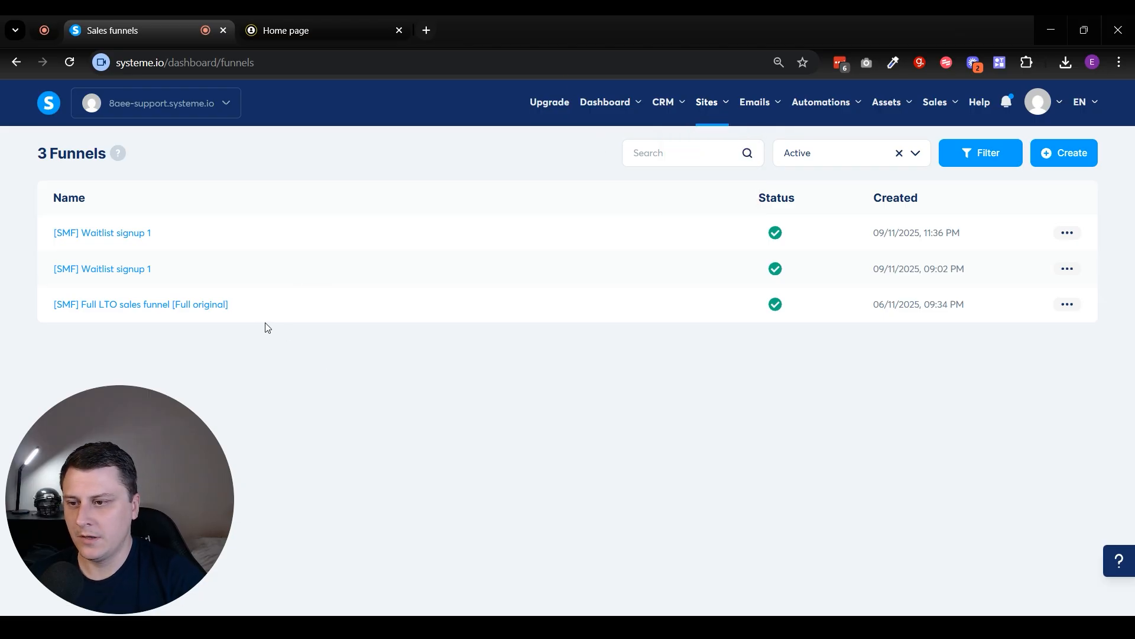
left_click(166, 305)
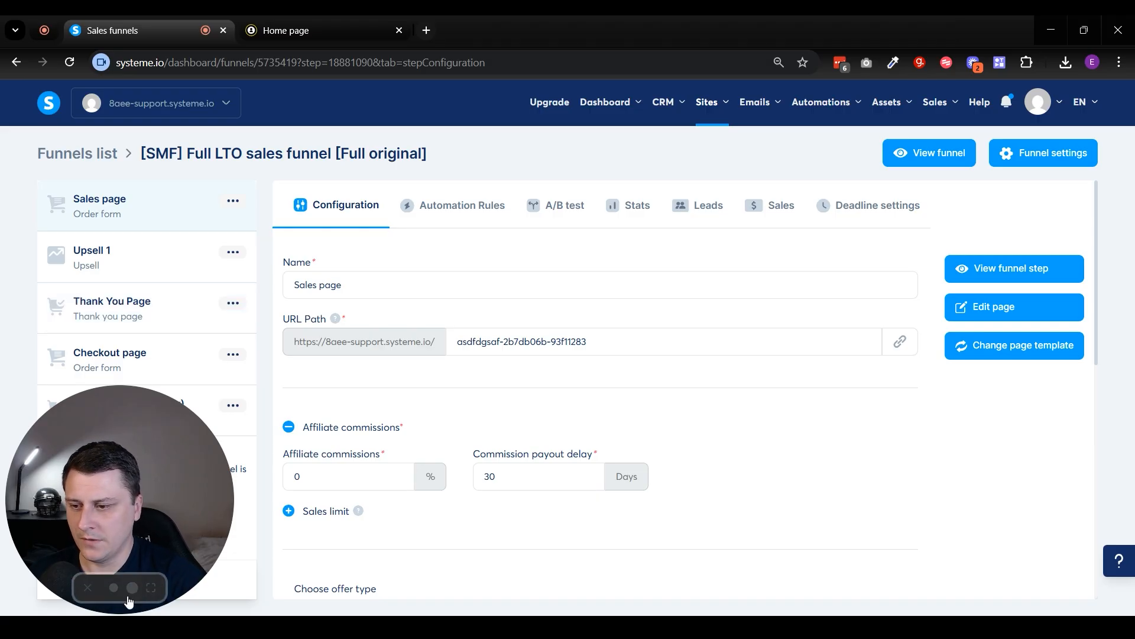
left_click(972, 306)
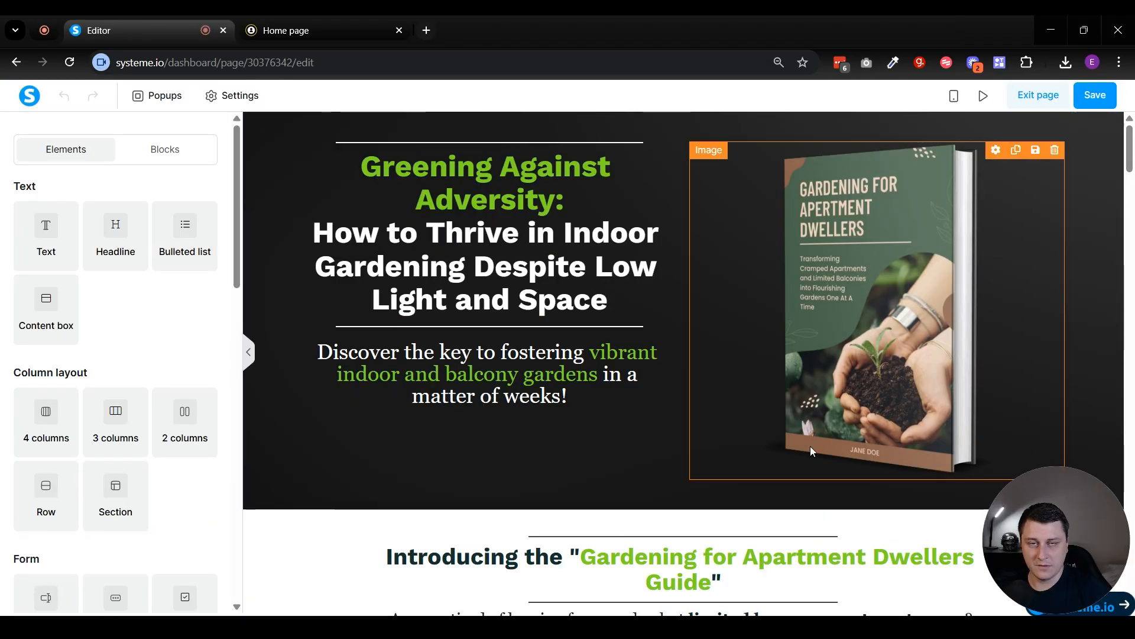
Step: Add a new section above the dark hero section and delete the empty row inside it
scroll(115, 354, "down", 3)
left_click_drag(114, 355, 470, 118)
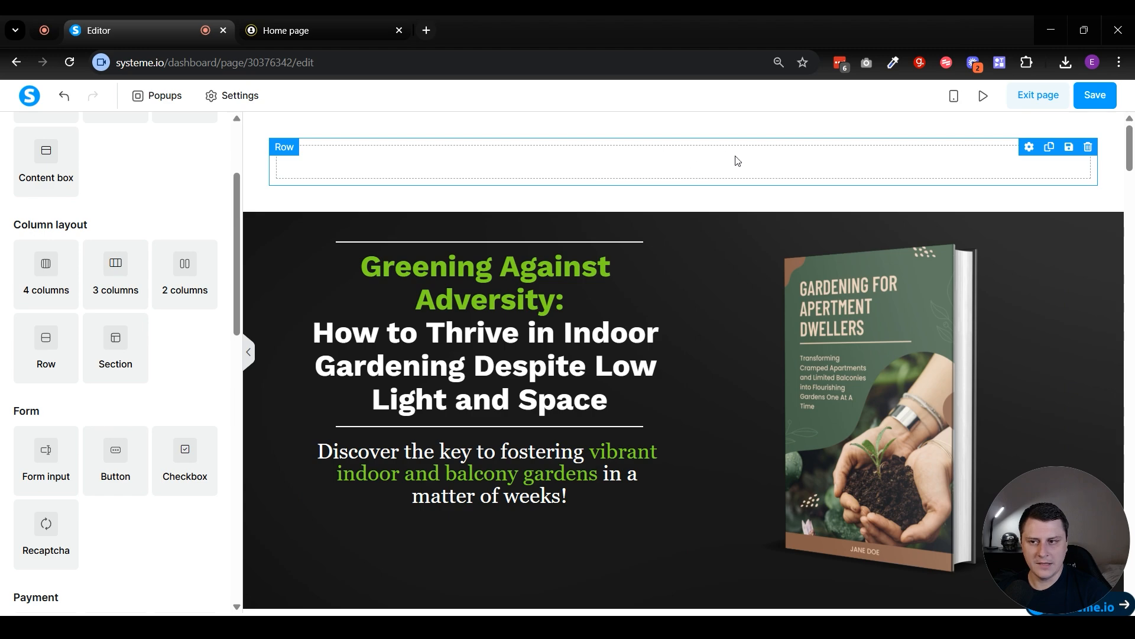
left_click(1088, 148)
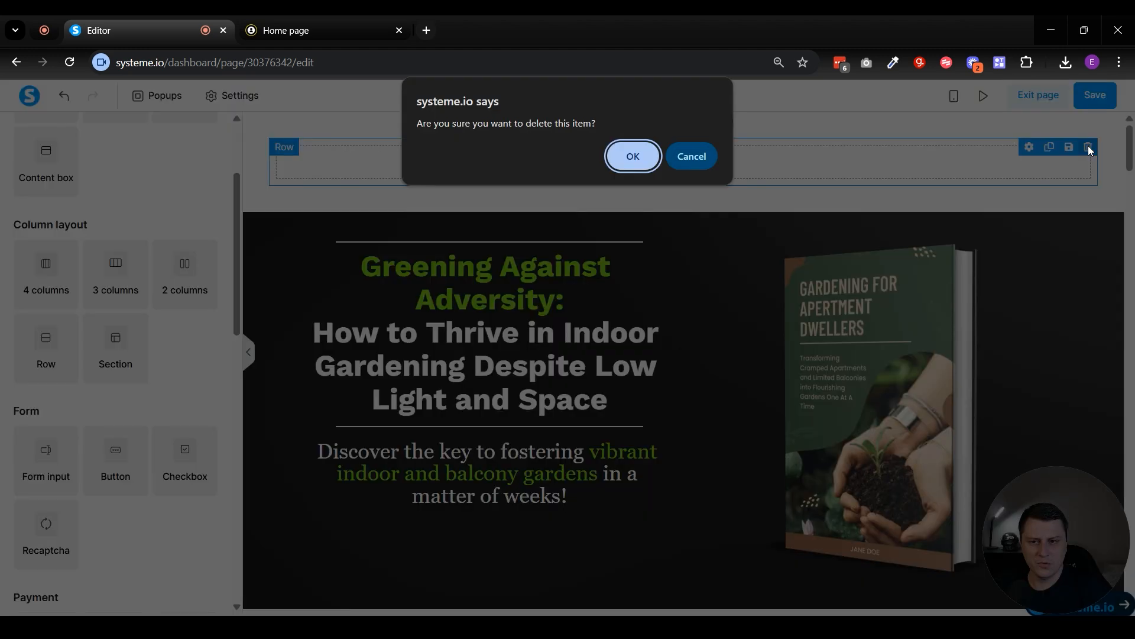
left_click(628, 158)
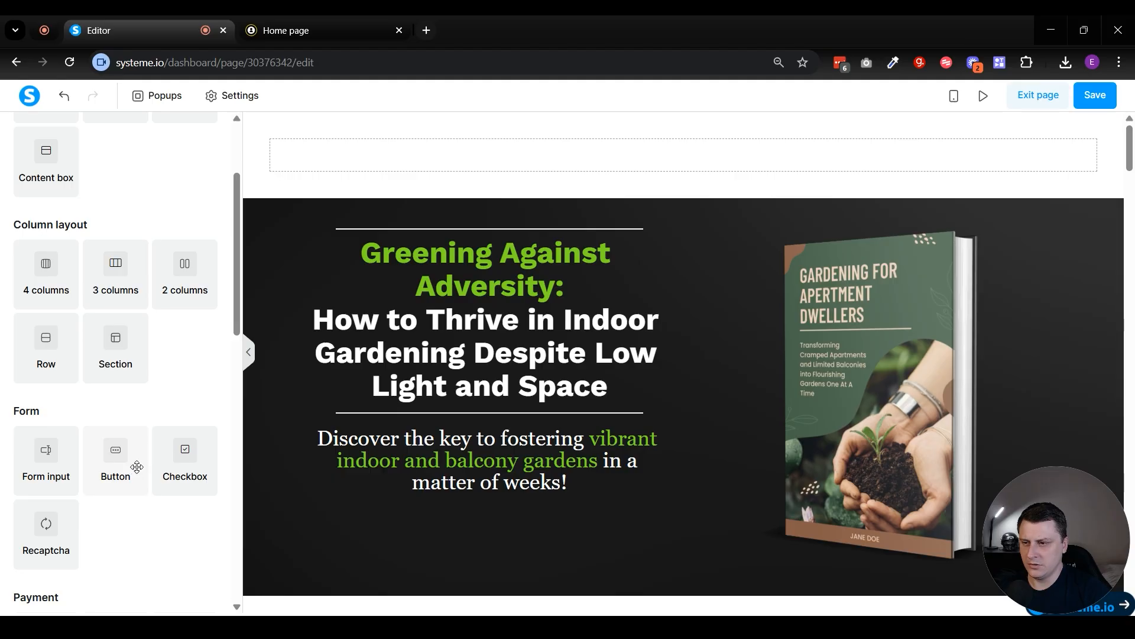
Step: Add a two-column row to the new top section, narrow its first column, and check the header layout on the Home page site
left_click_drag(170, 269, 248, 167)
left_click_drag(407, 166, 357, 170)
left_click(321, 20)
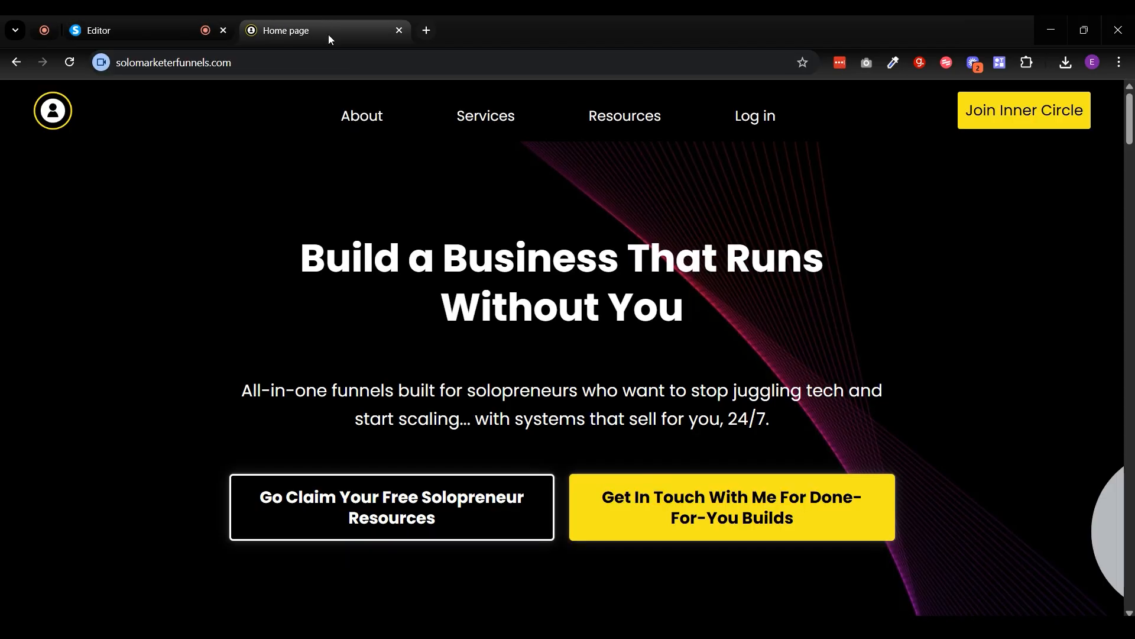
left_click(142, 30)
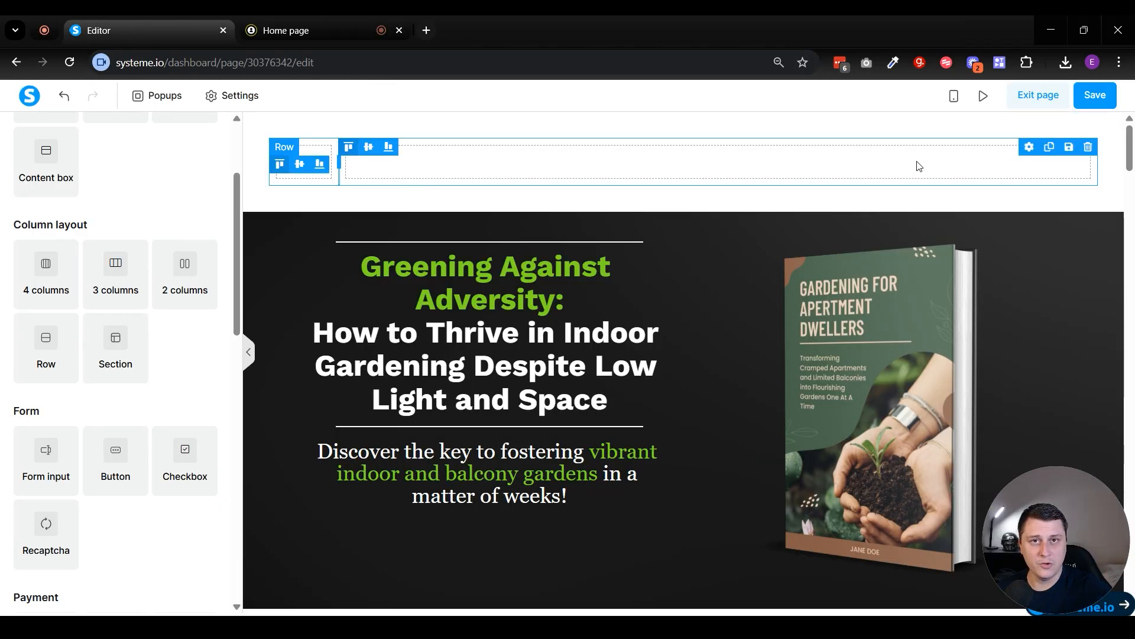
Step: Add an Image element to the narrow first column of the header row
scroll(120, 291, "down", 5)
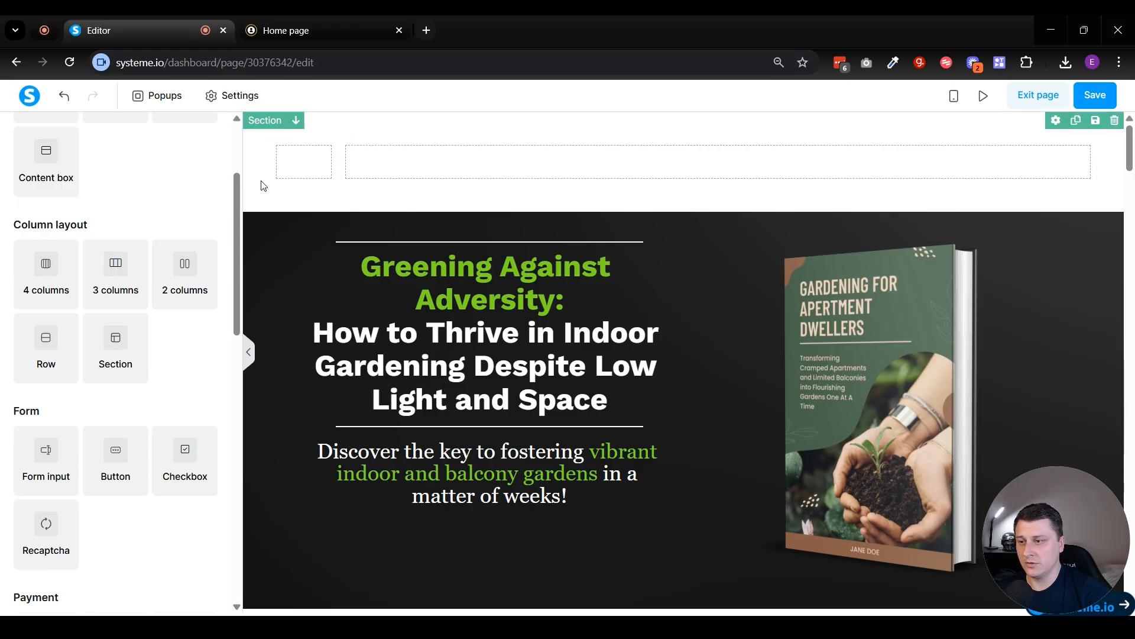
scroll(120, 291, "down", 6)
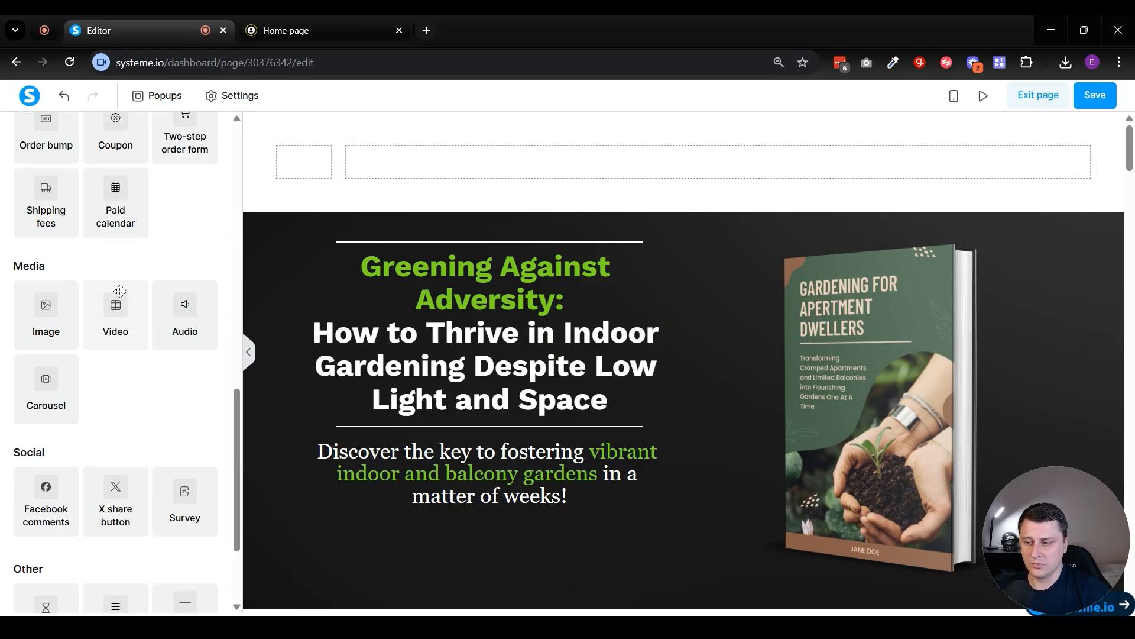
left_click_drag(39, 319, 304, 166)
Step: Fill the header image placeholder with the existing round black-and-yellow person logo, 65fa8...gos1.png, from the uploaded images
left_click(315, 182)
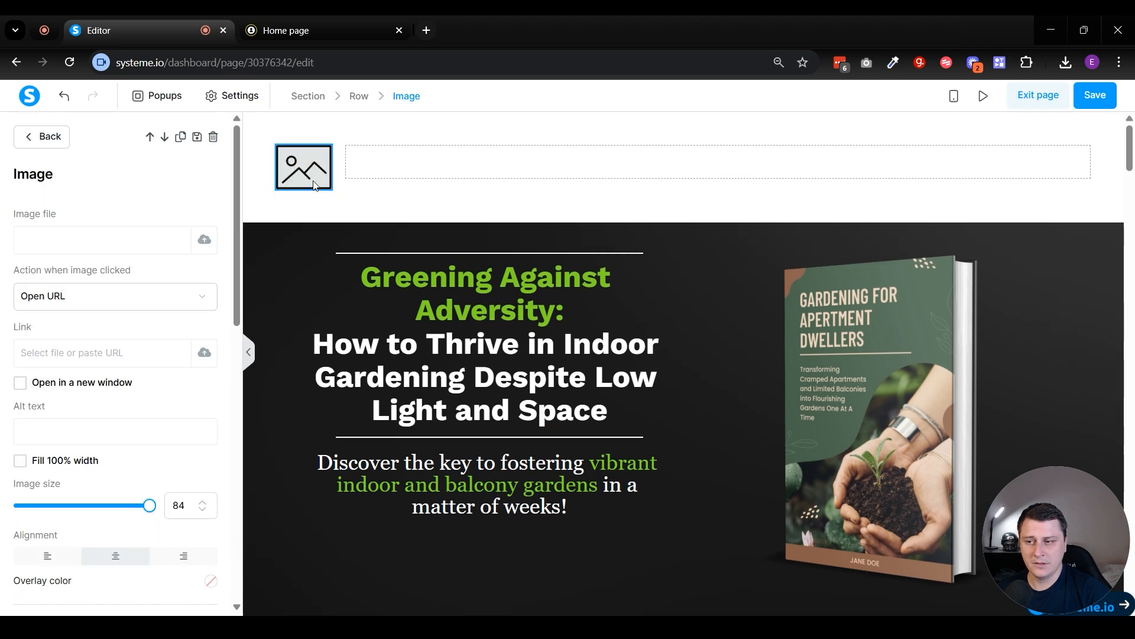
left_click(205, 240)
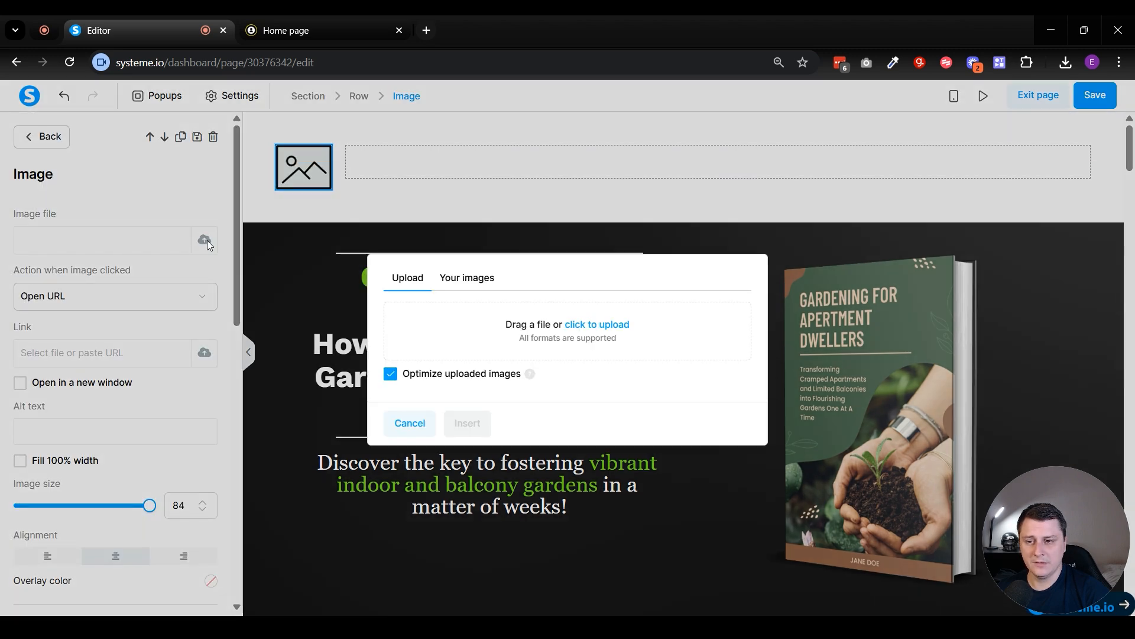
left_click(457, 289)
left_click(540, 259)
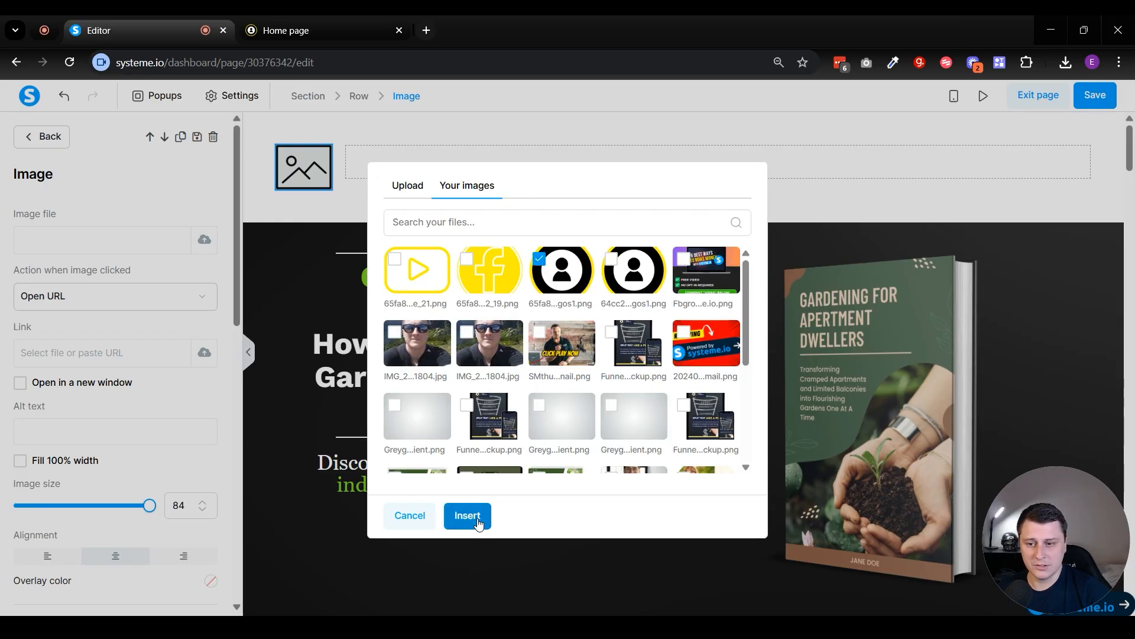
left_click(467, 515)
left_click(360, 190)
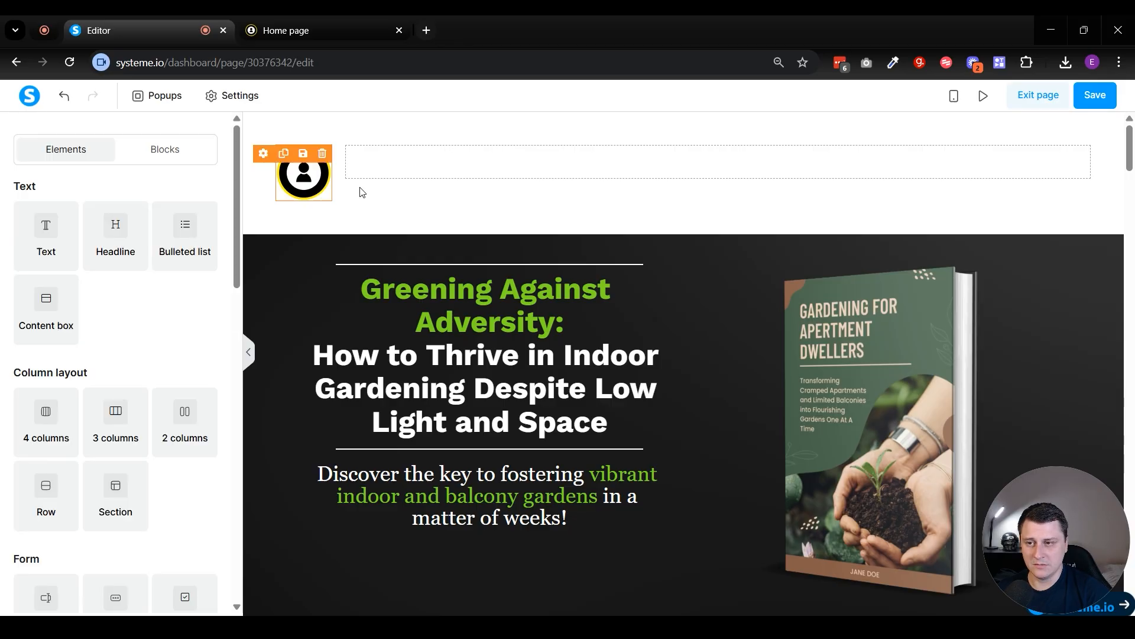
Step: Set the header logo's image size to 50
left_click(319, 193)
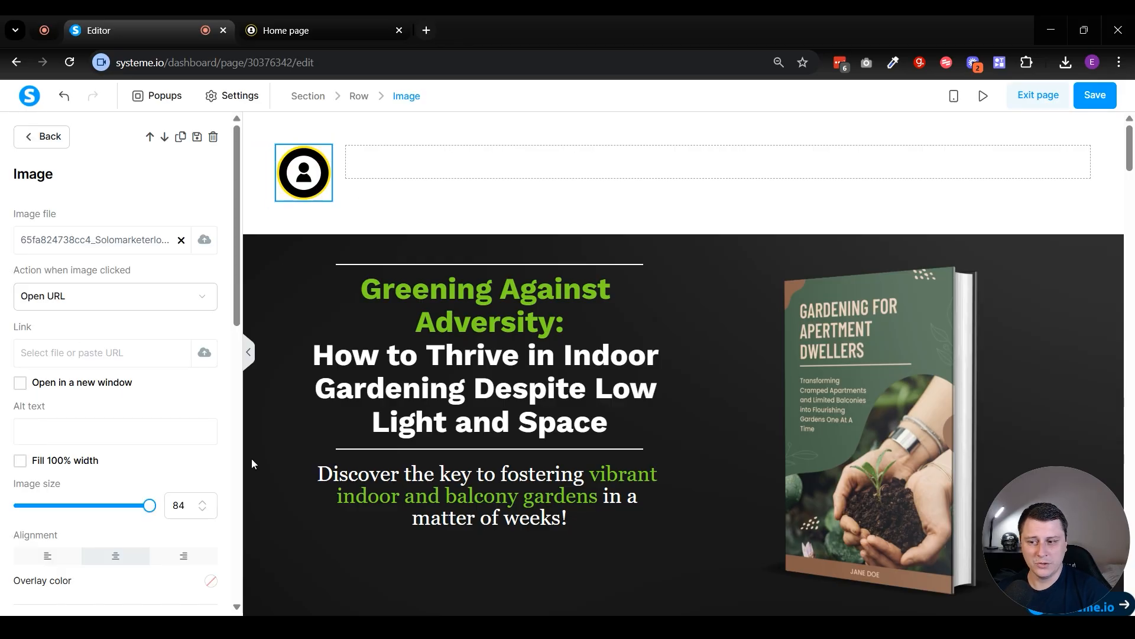
double_click(179, 505)
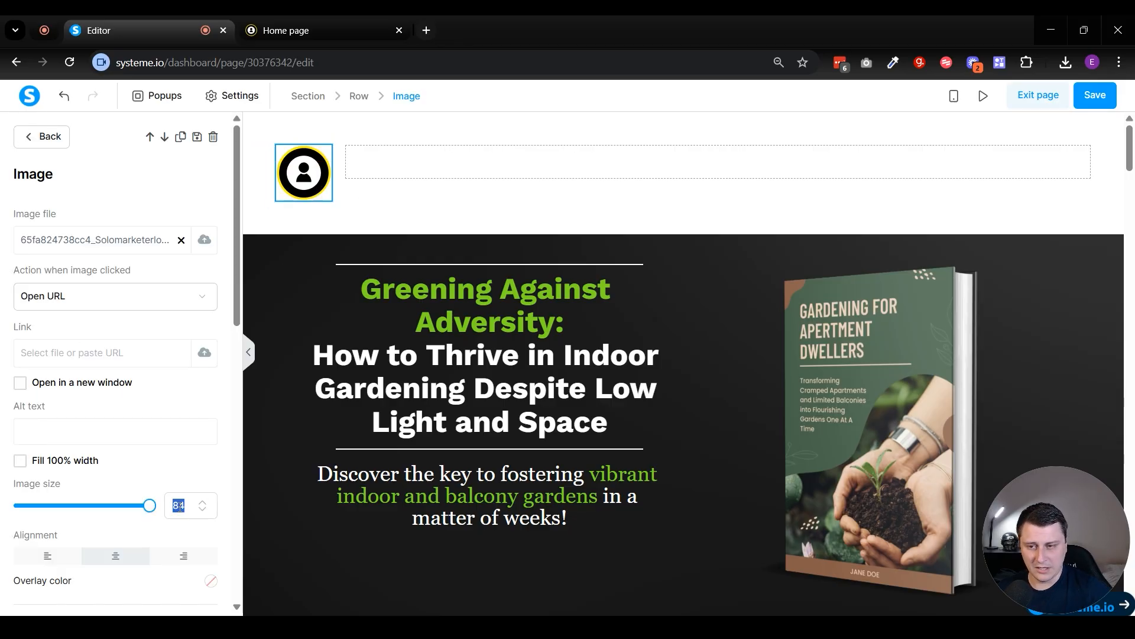
type("50")
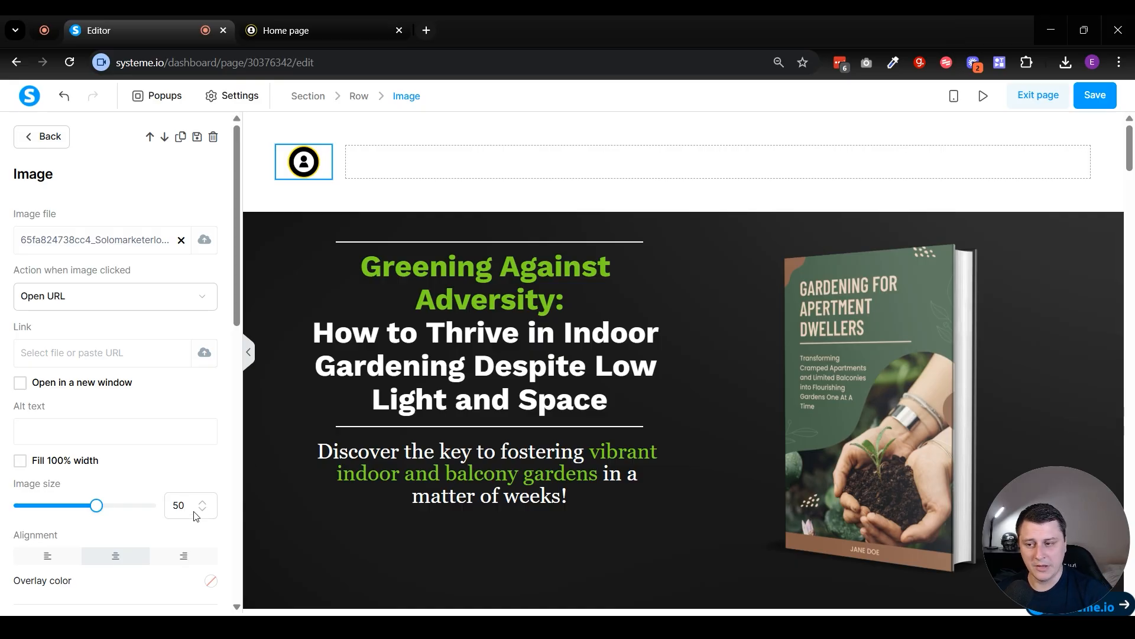
left_click_drag(98, 506, 204, 506)
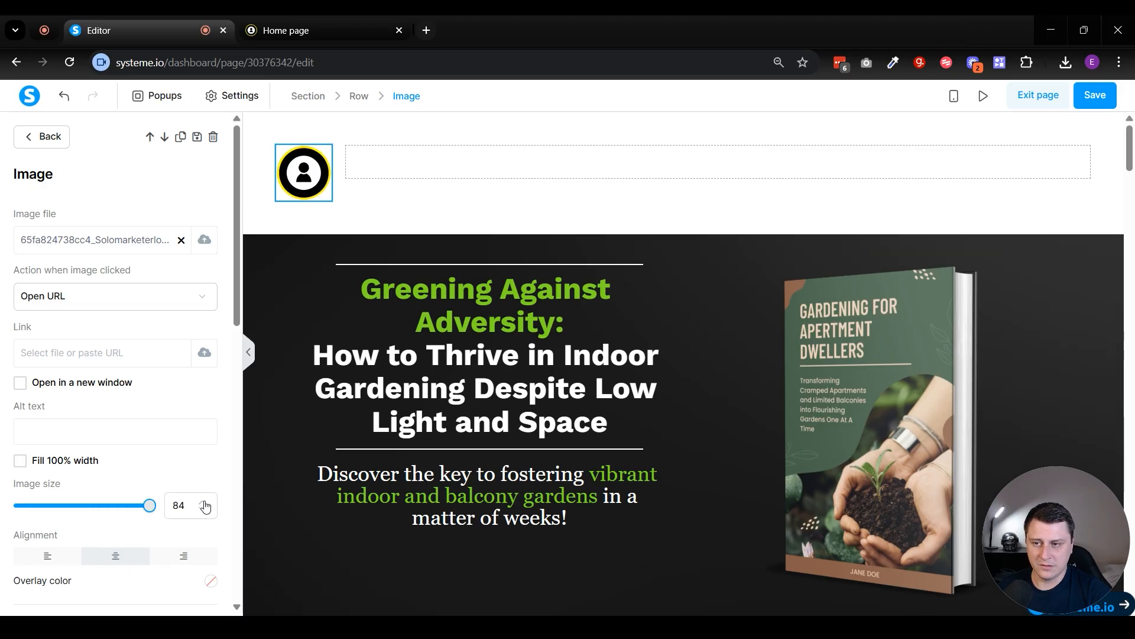
double_click(178, 505)
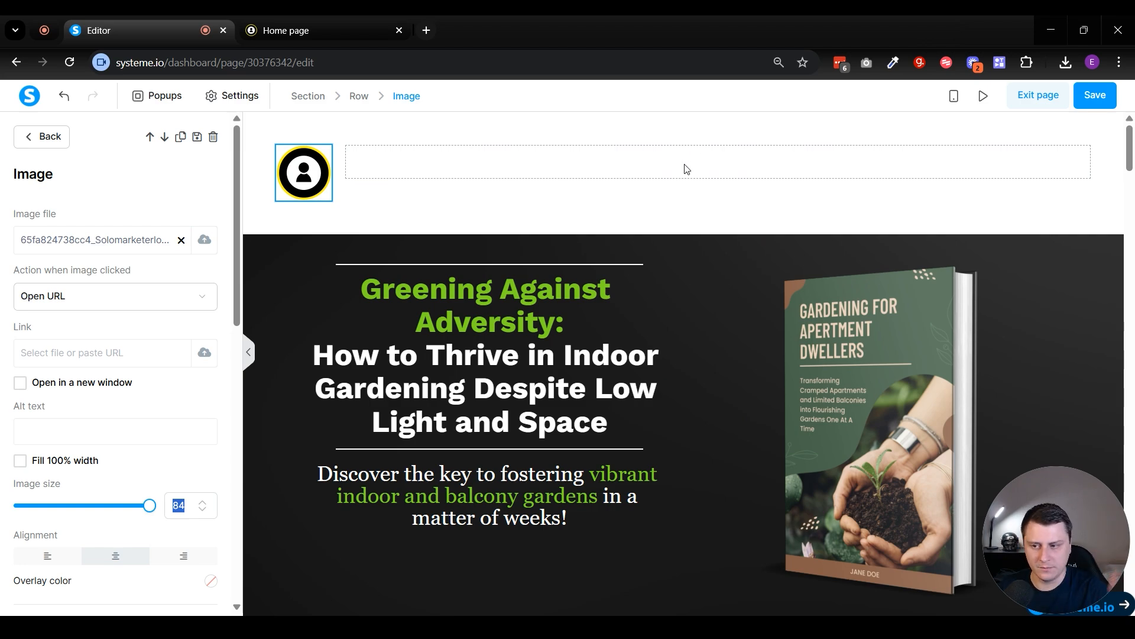
type("50")
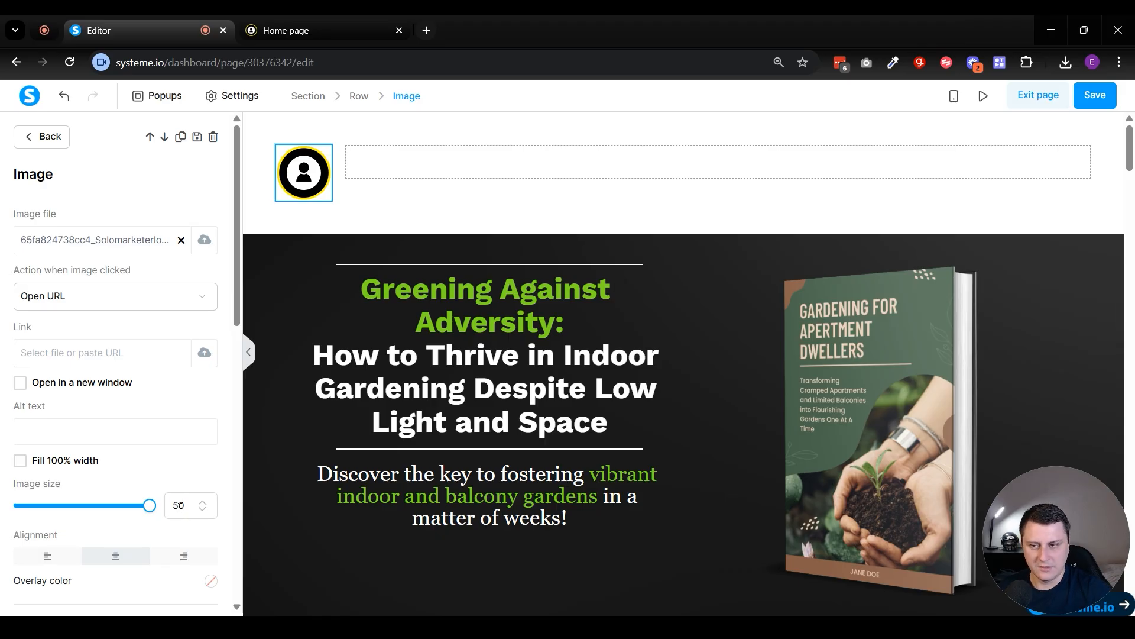
left_click(426, 161)
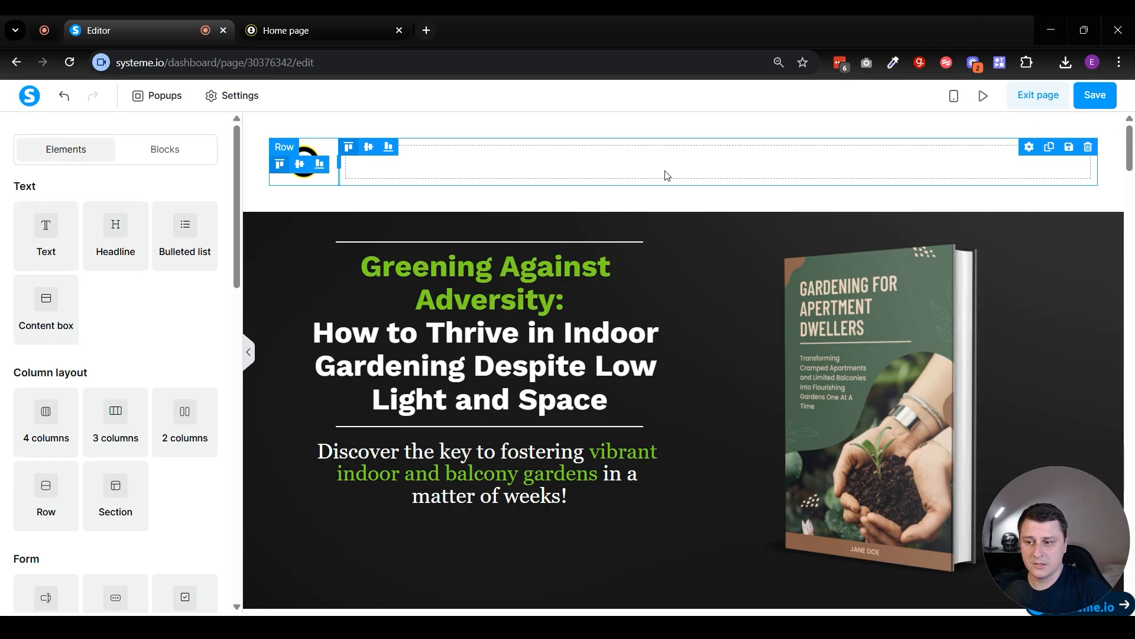
Step: Add a Menu element to the wide second column of the header row
scroll(188, 372, "down", 1)
scroll(188, 372, "down", 10)
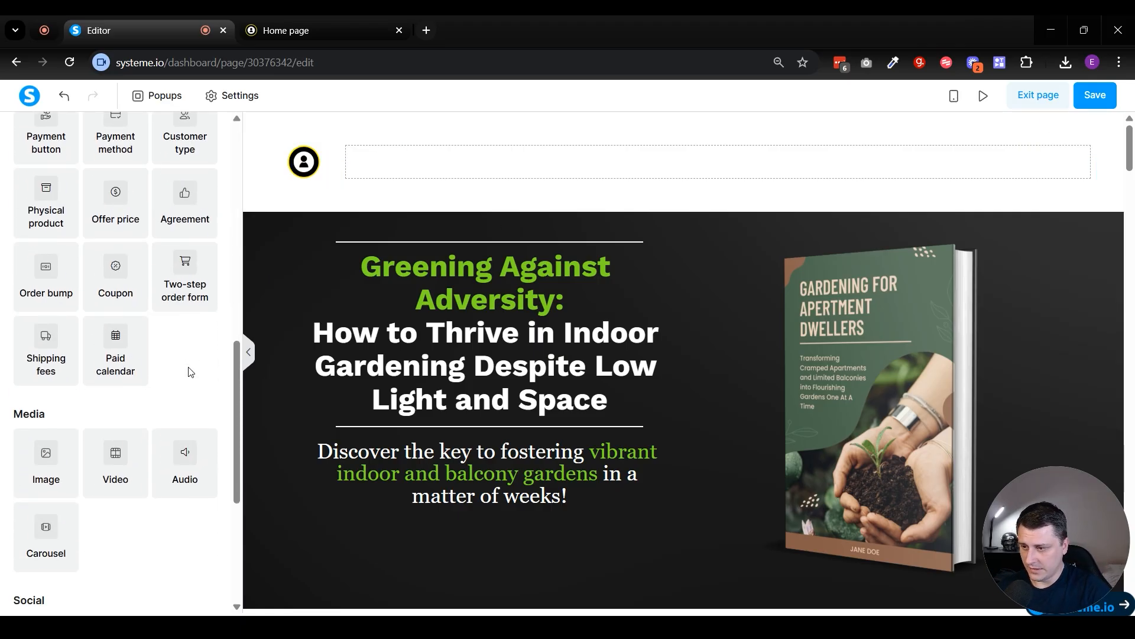
scroll(188, 372, "down", 10)
left_click_drag(118, 473, 520, 170)
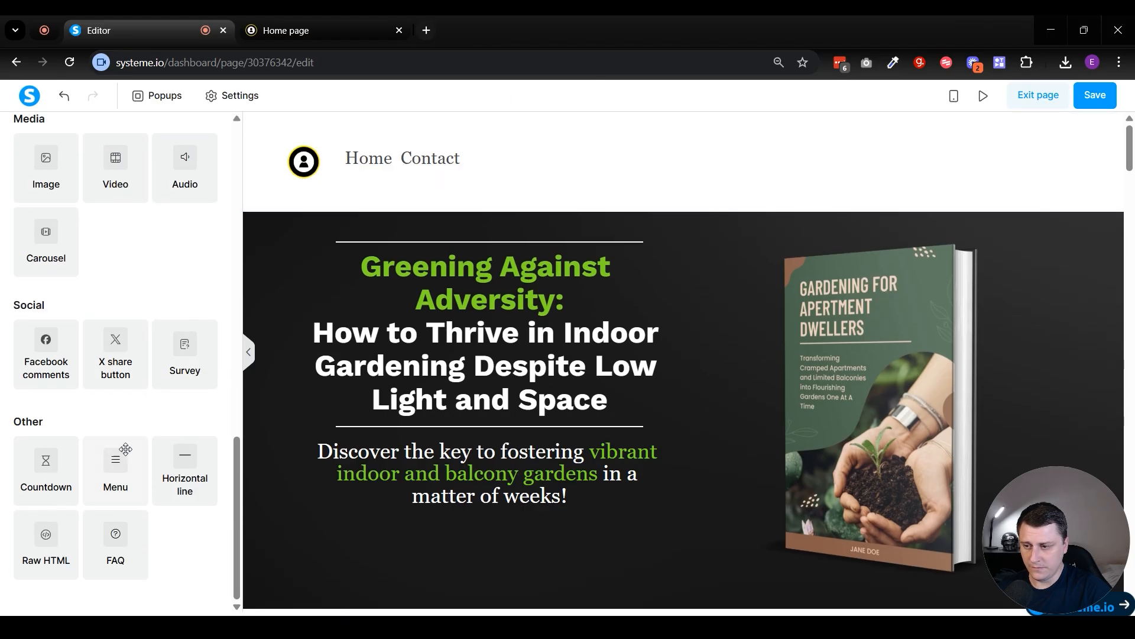
Step: Rename the header menu's first item as "Contact us", keeping it from opening in a new window
left_click(483, 169)
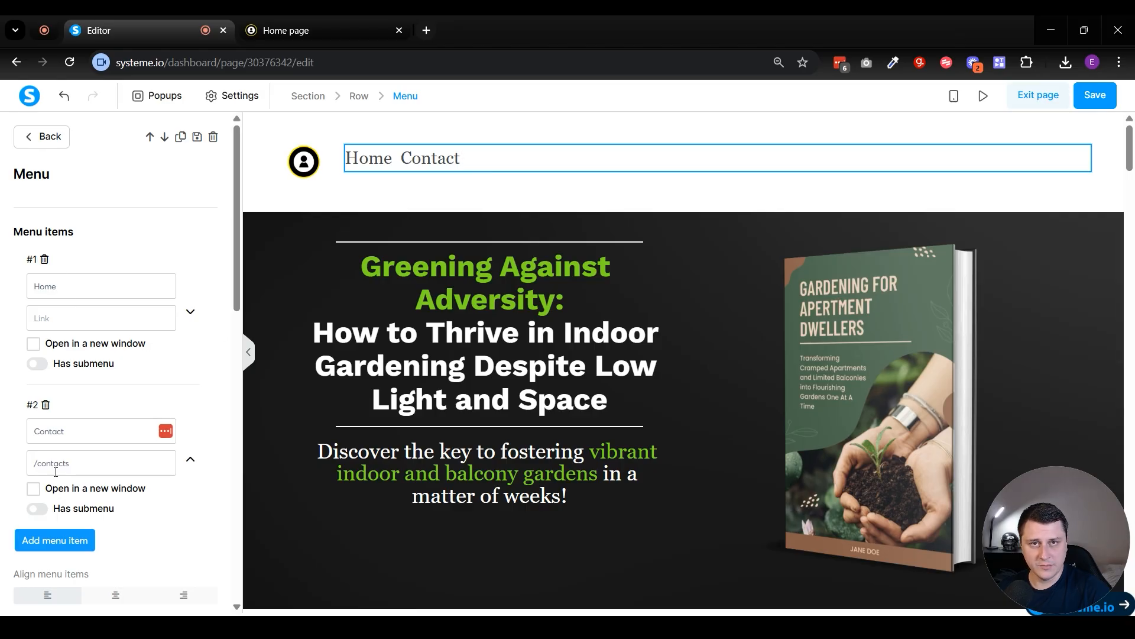
double_click(67, 288)
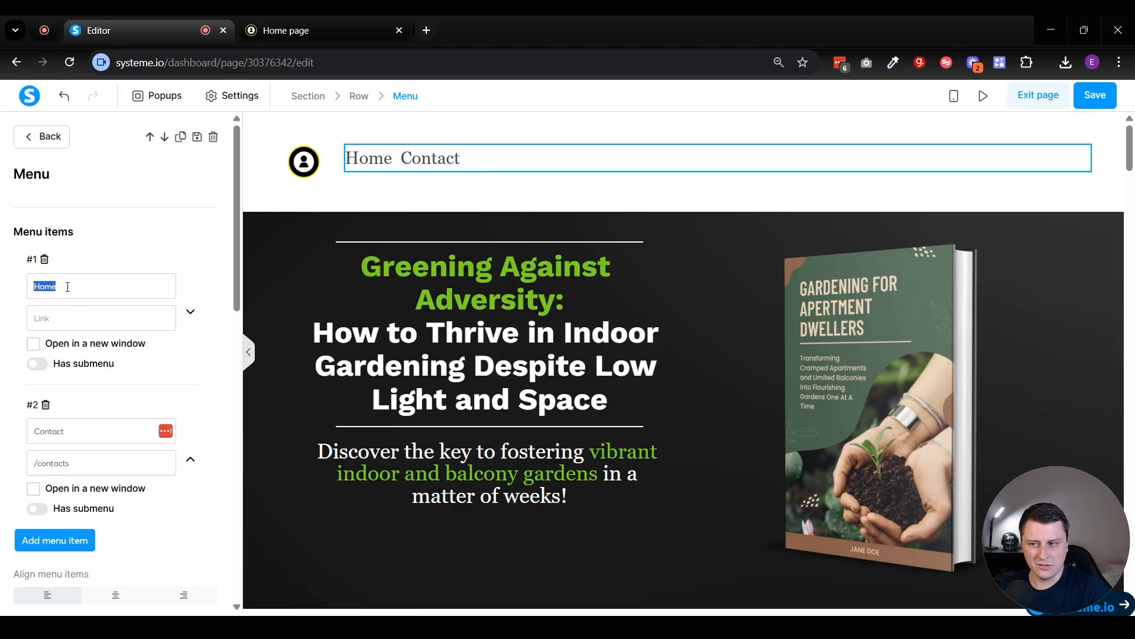
type("C")
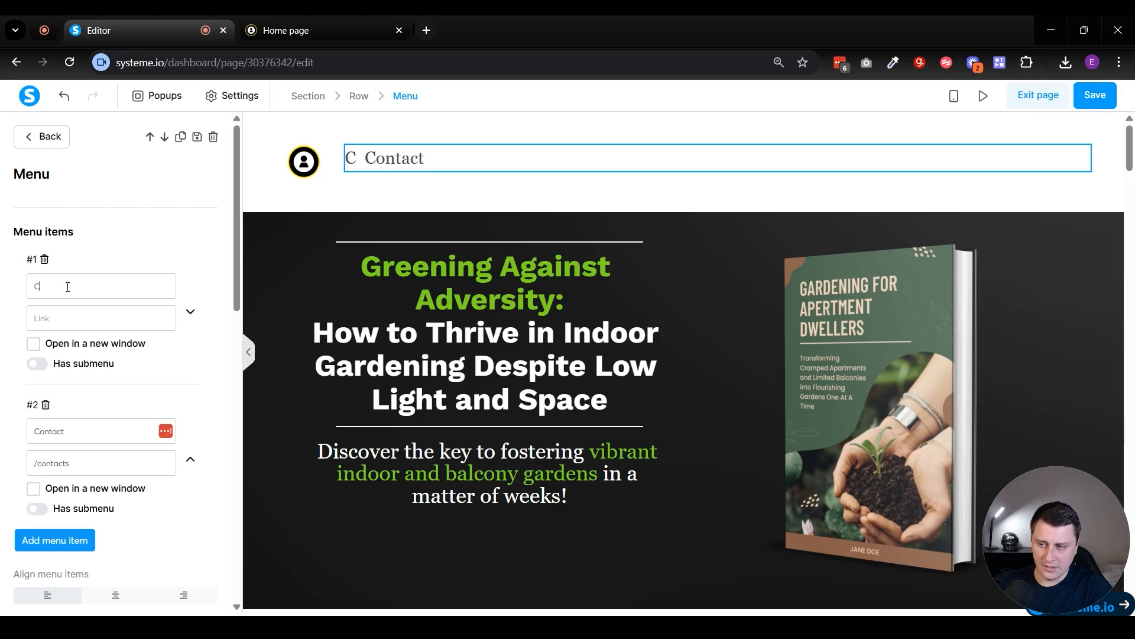
type("ontact us")
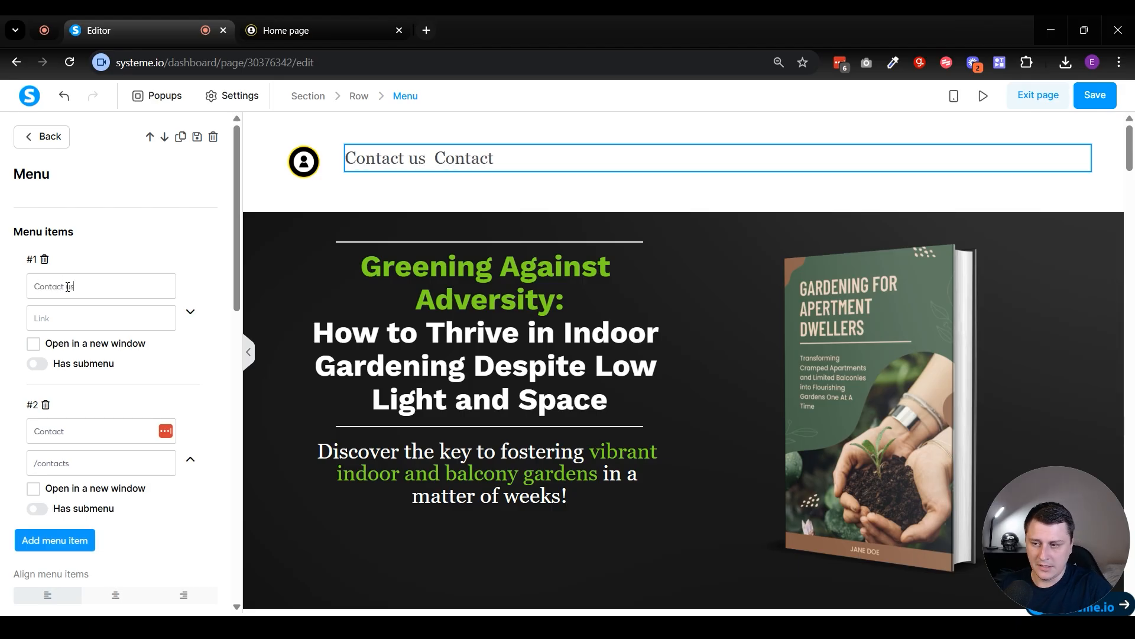
left_click(47, 347)
left_click(46, 347)
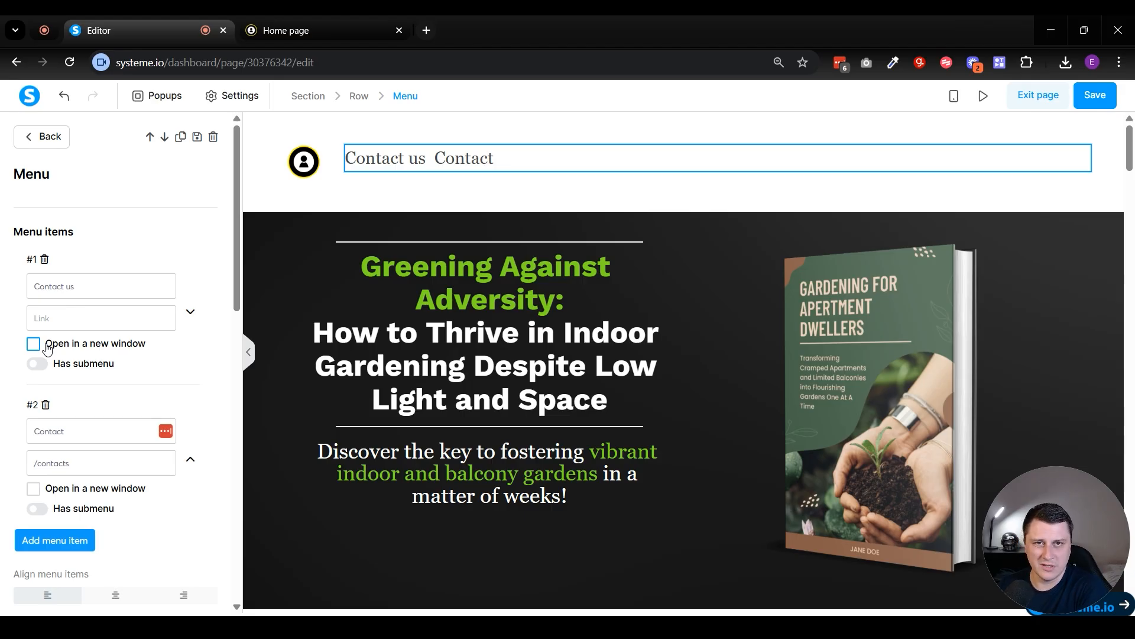
Step: Rename the second menu item as "Resources" and add a third menu item named "About us"
double_click(64, 432)
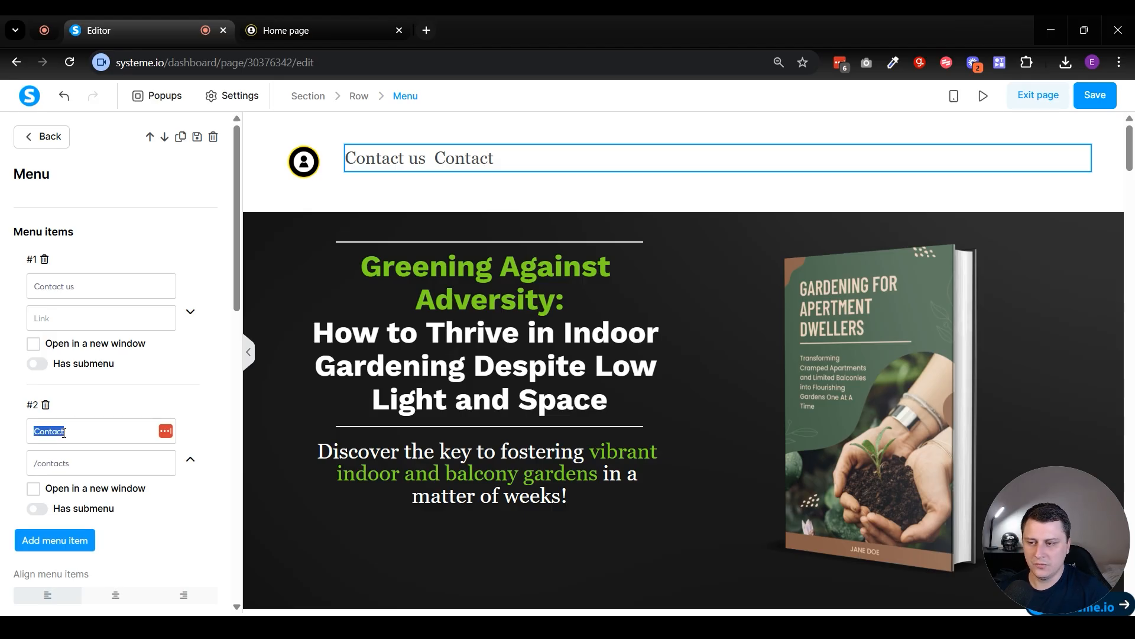
type("Resources")
scroll(63, 432, "down", 3)
left_click(55, 393)
left_click(70, 430)
type("About us")
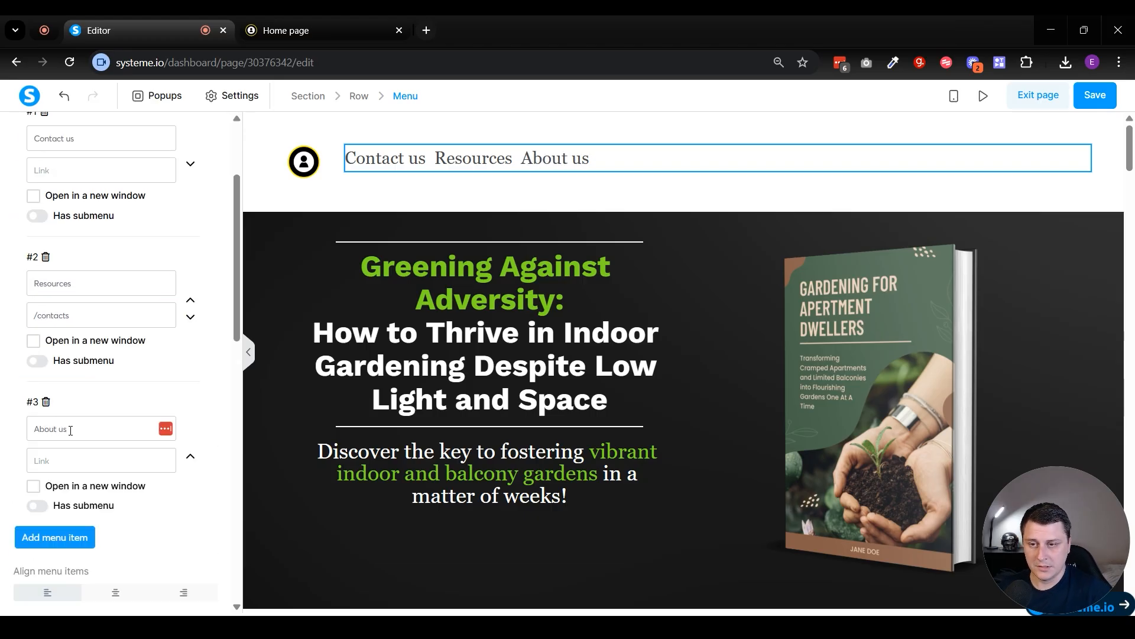
left_click(607, 195)
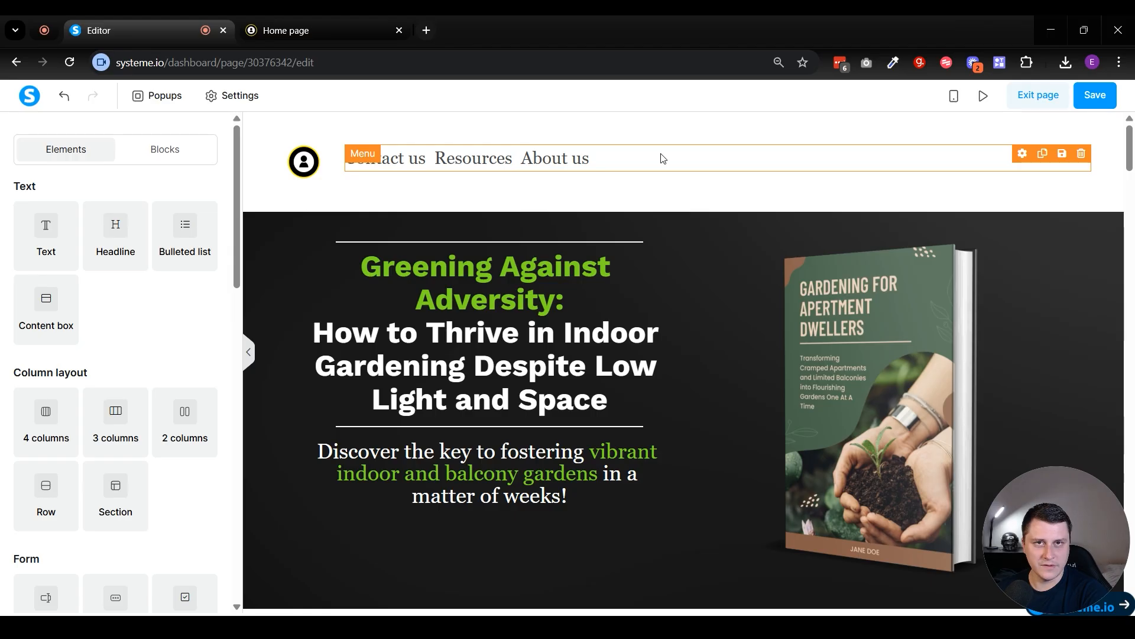
Step: Add a fourth item named "Join out club" to the header menu
left_click(461, 155)
scroll(154, 383, "down", 6)
left_click(80, 307)
type("Join u")
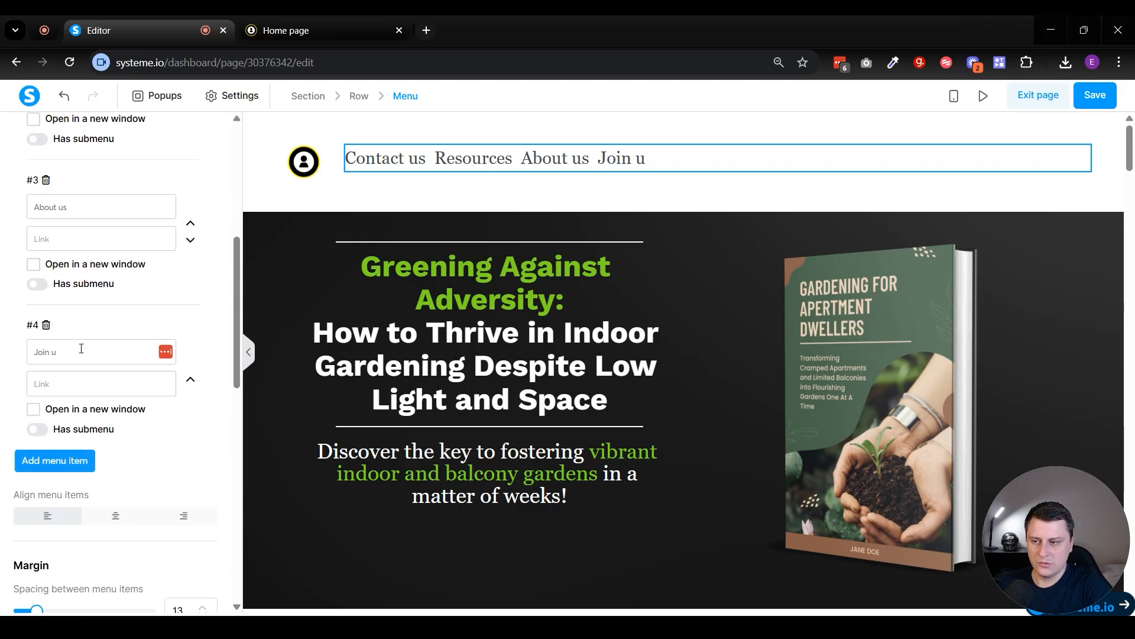
key("BackSpace")
type("o")
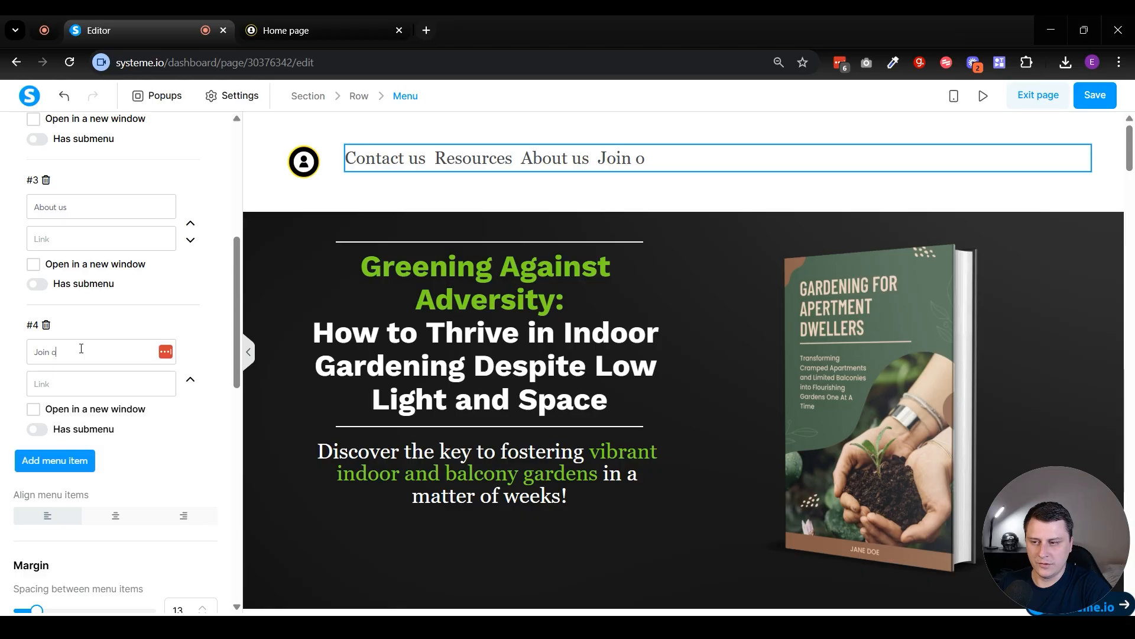
type("ut club")
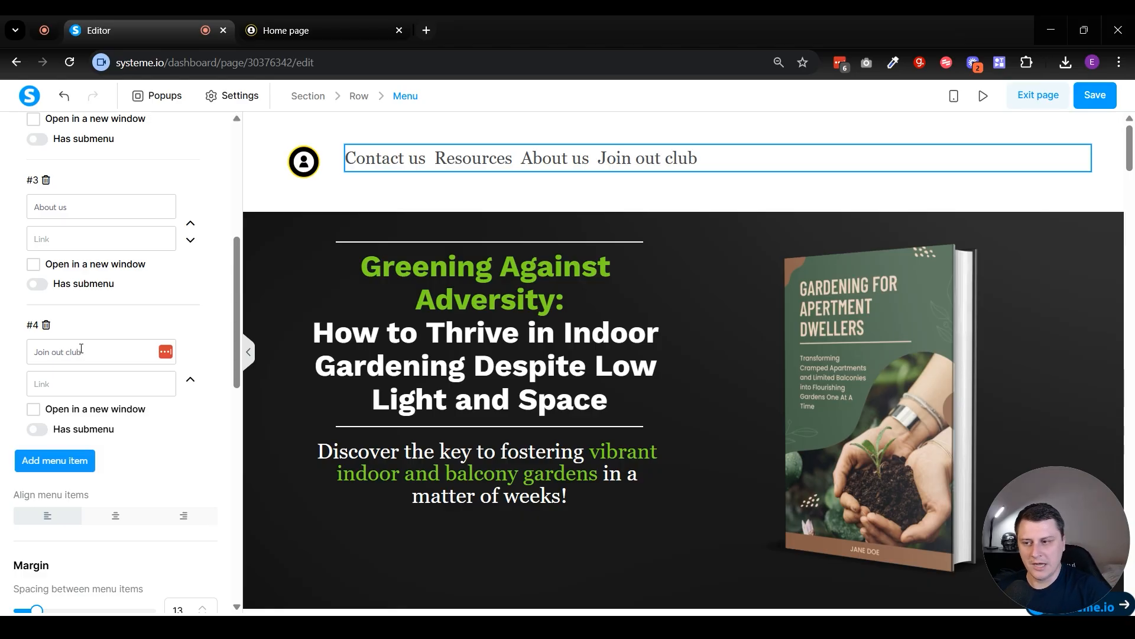
Step: Right-align the header menu items within their column, after trying the centre and left alignments against the reference home page
left_click(568, 189)
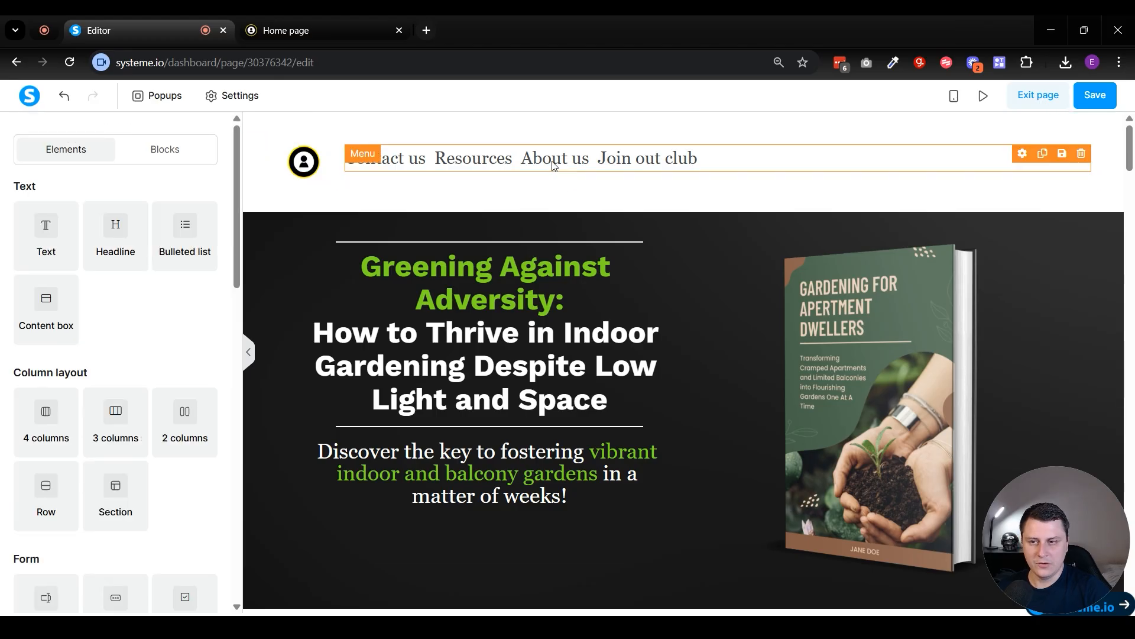
left_click(556, 162)
scroll(108, 302, "down", 3)
scroll(108, 302, "down", 15)
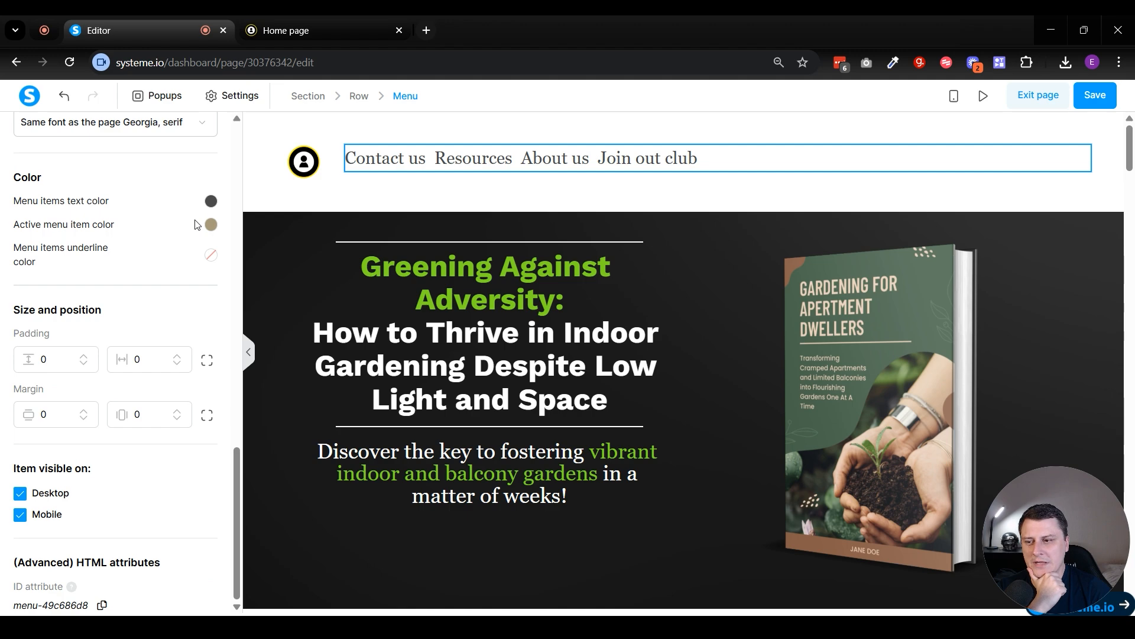
scroll(197, 224, "up", 6)
scroll(197, 224, "up", 5)
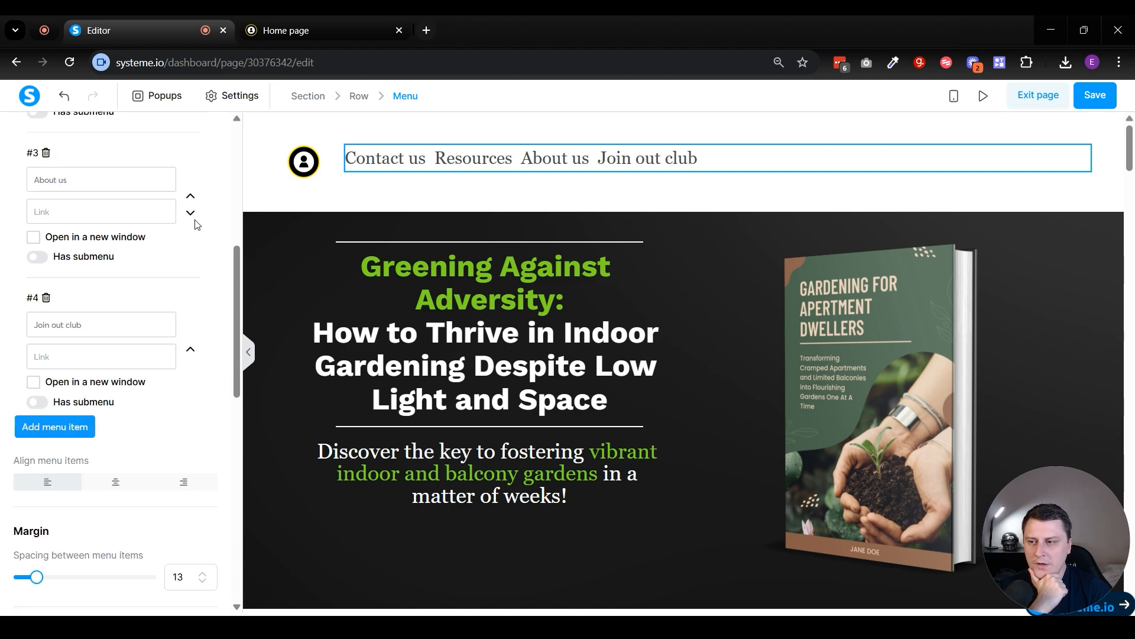
left_click(112, 484)
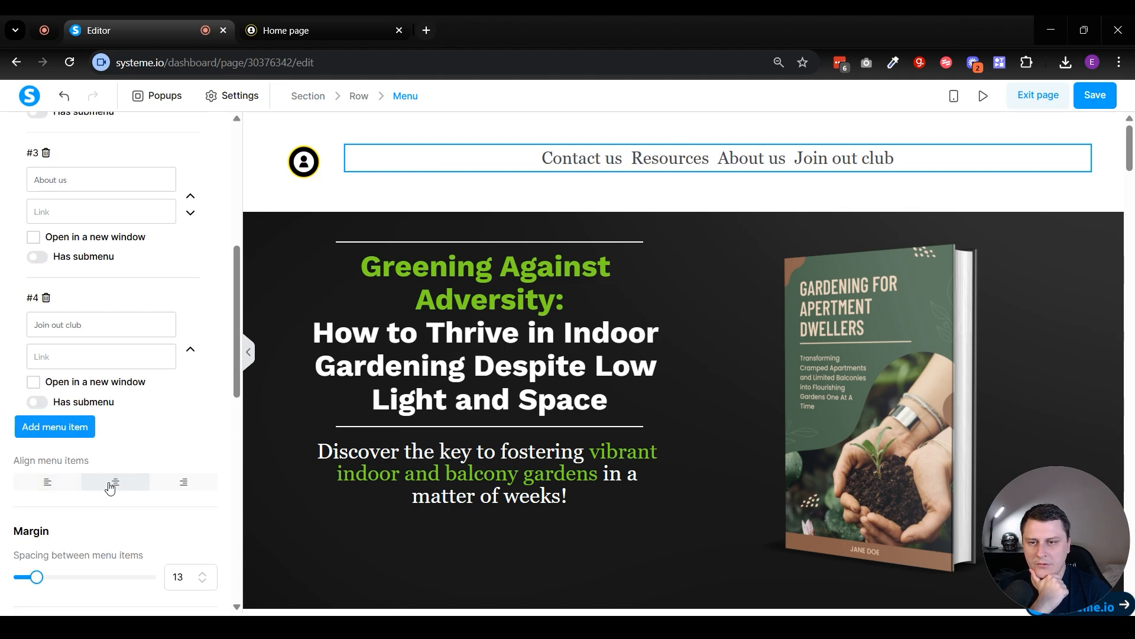
left_click(284, 30)
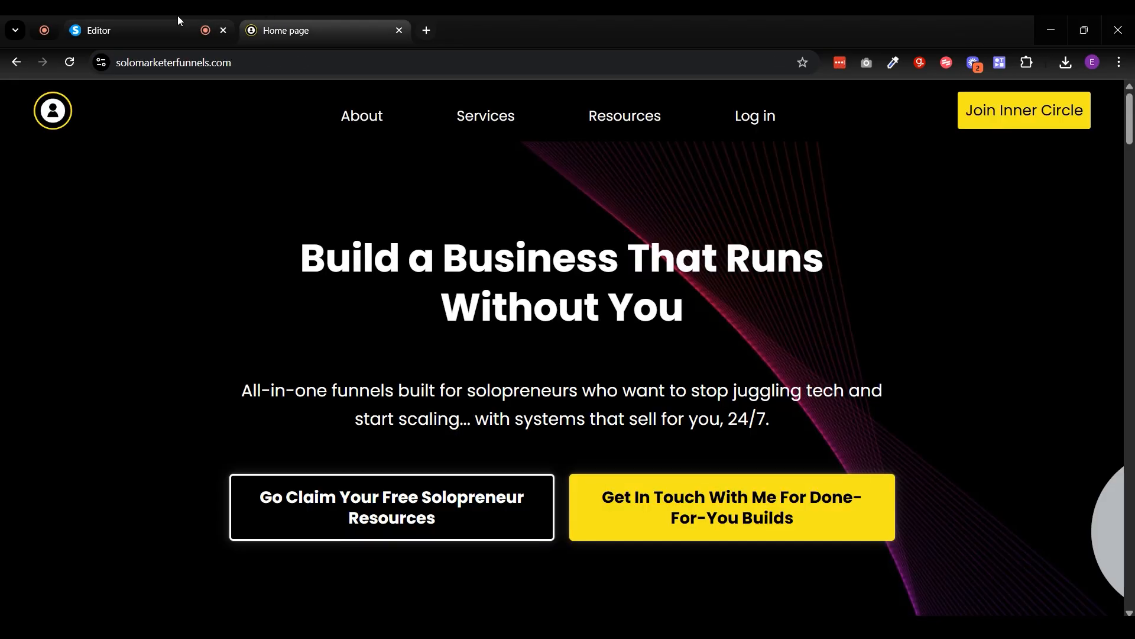
left_click(95, 27)
left_click(49, 486)
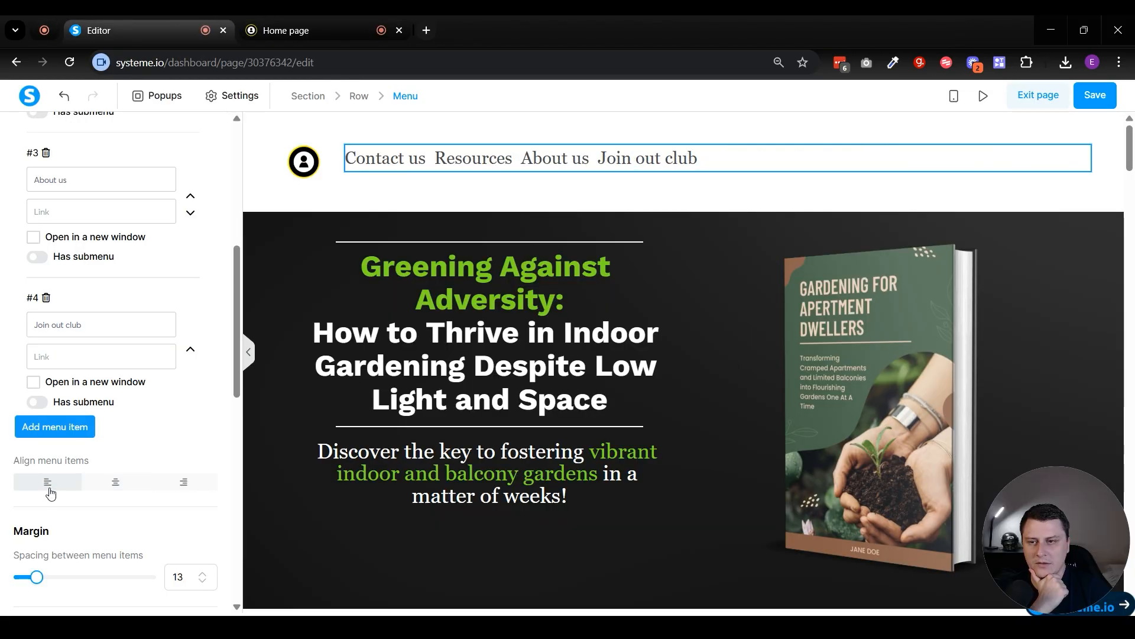
left_click(182, 482)
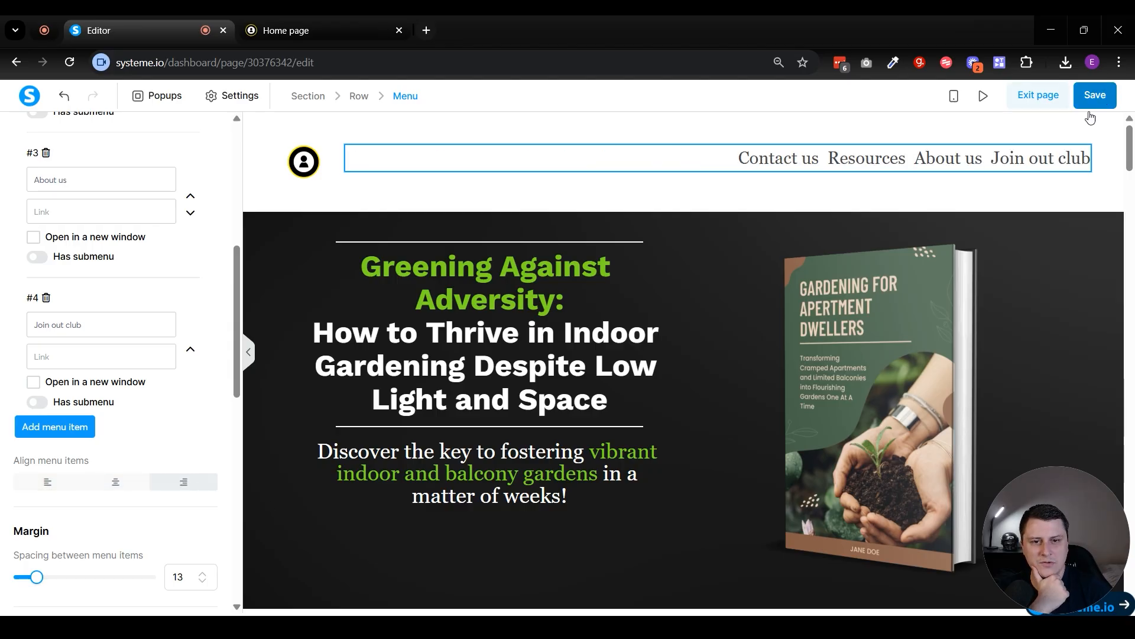
Step: Check the header layout and its Join Inner Circle button on the reference home page
left_click(331, 31)
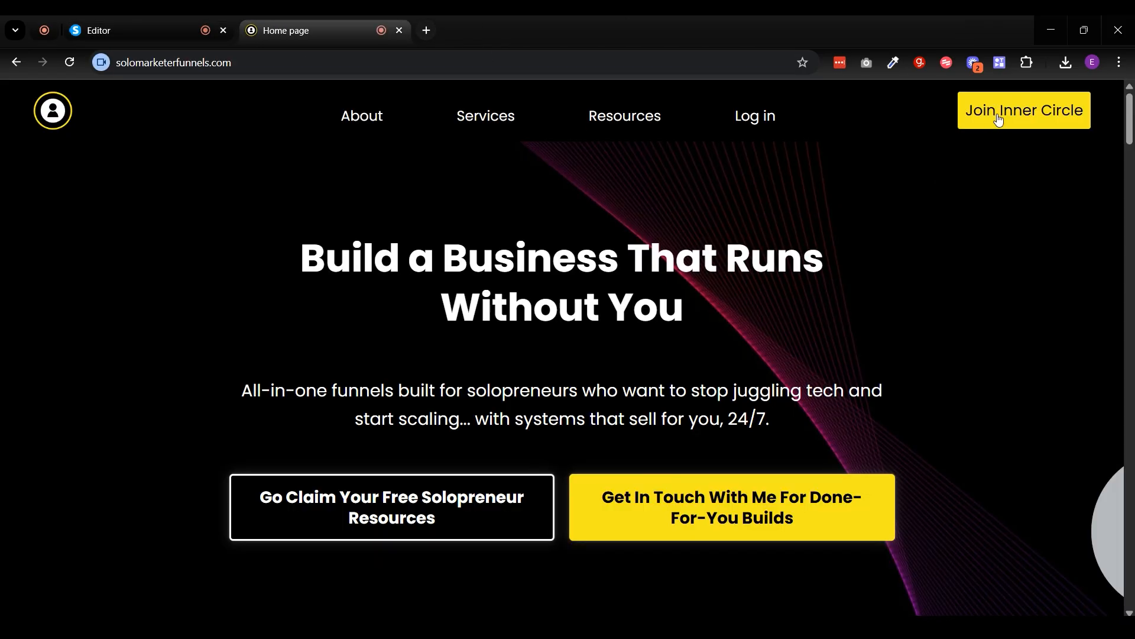
left_click_drag(1107, 515, 898, 482)
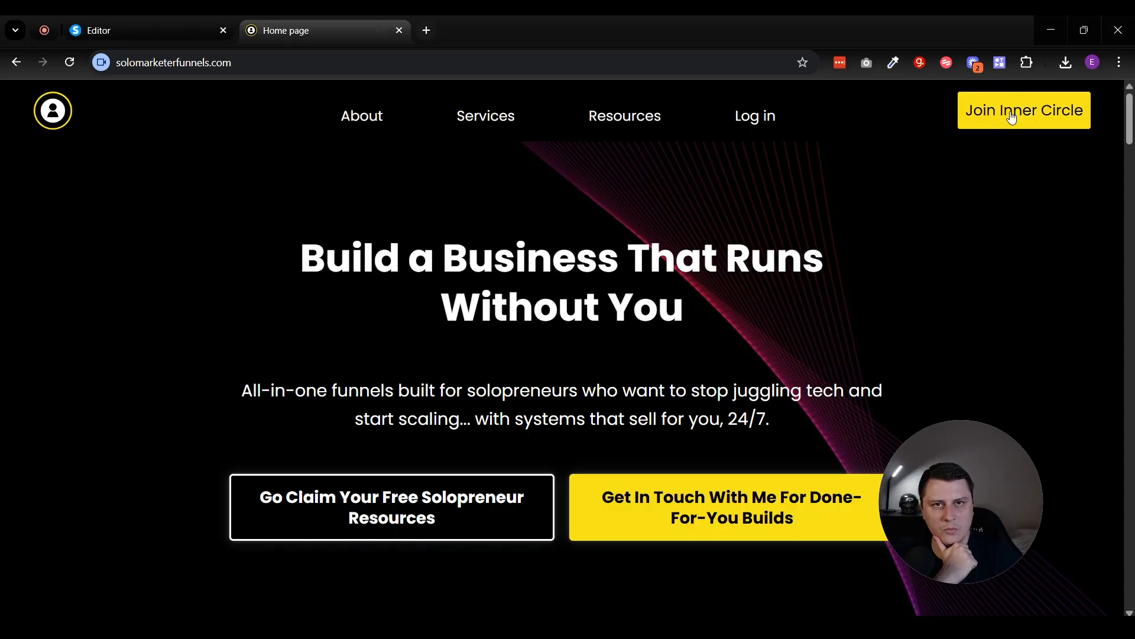
left_click_drag(955, 482, 1036, 509)
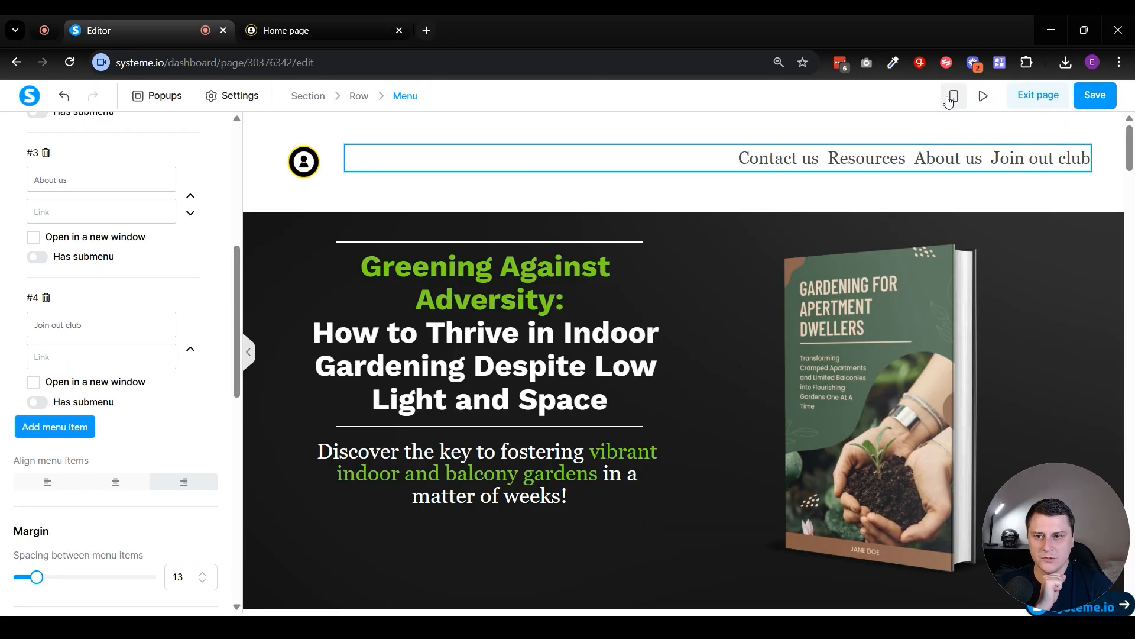
Step: Set the header section's vertical padding to 0
left_click(502, 133)
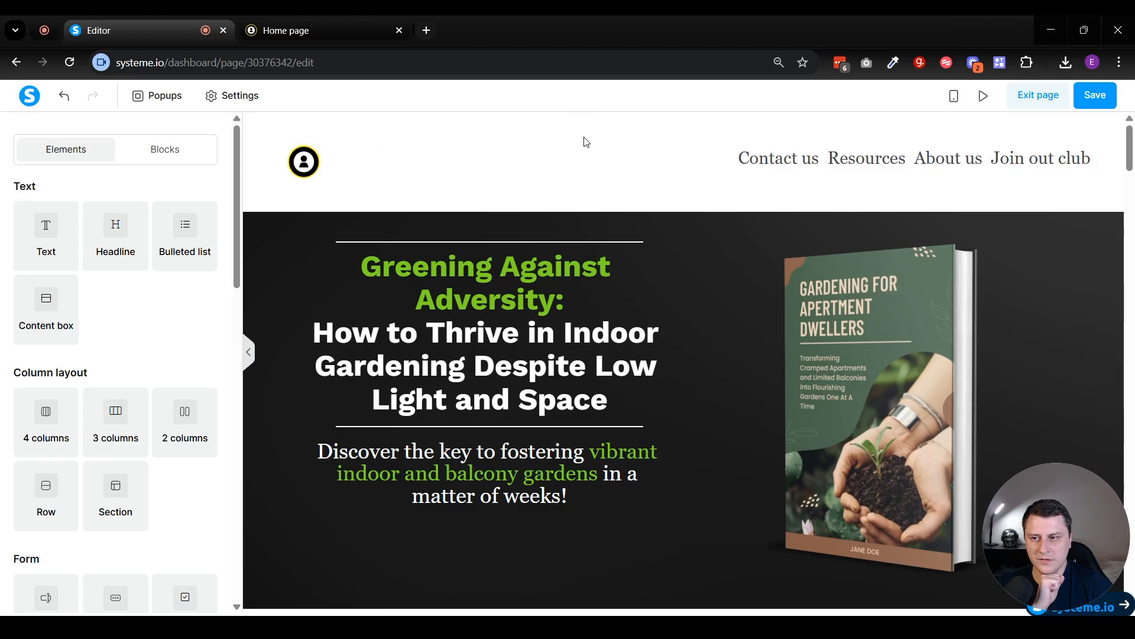
left_click(412, 130)
scroll(143, 330, "down", 4)
scroll(143, 330, "up", 4)
double_click(48, 282)
type("0")
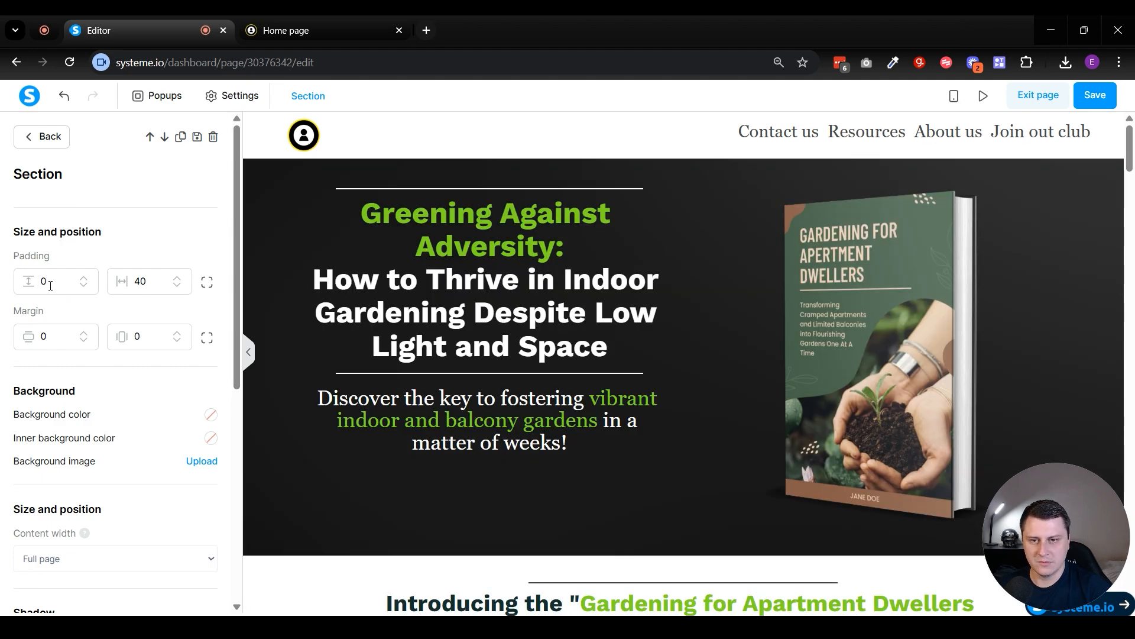
left_click(461, 157)
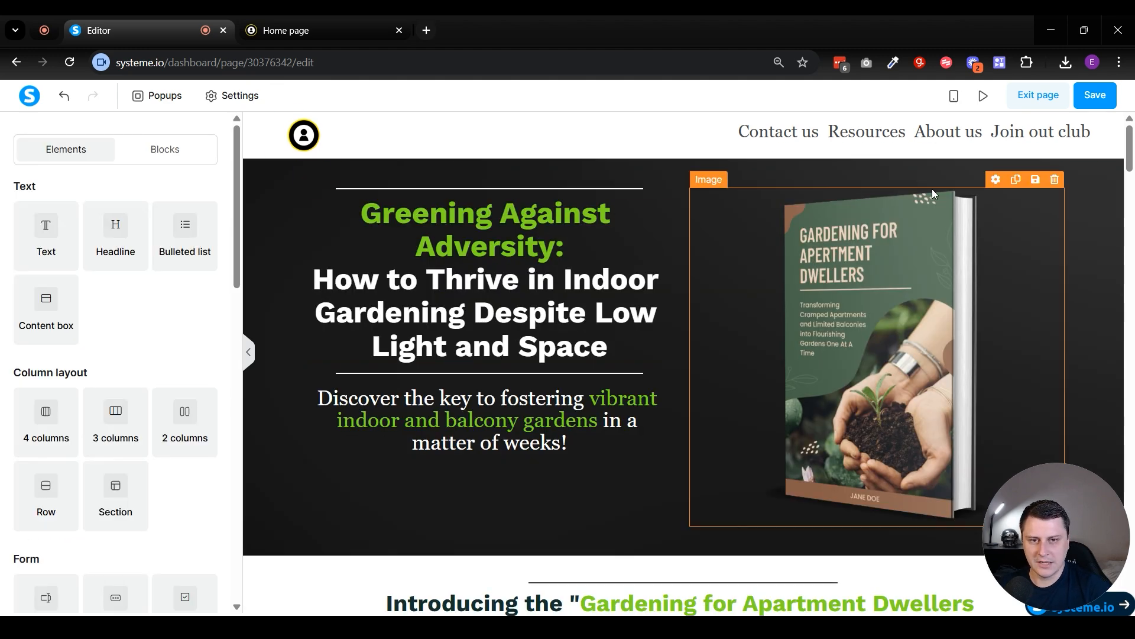
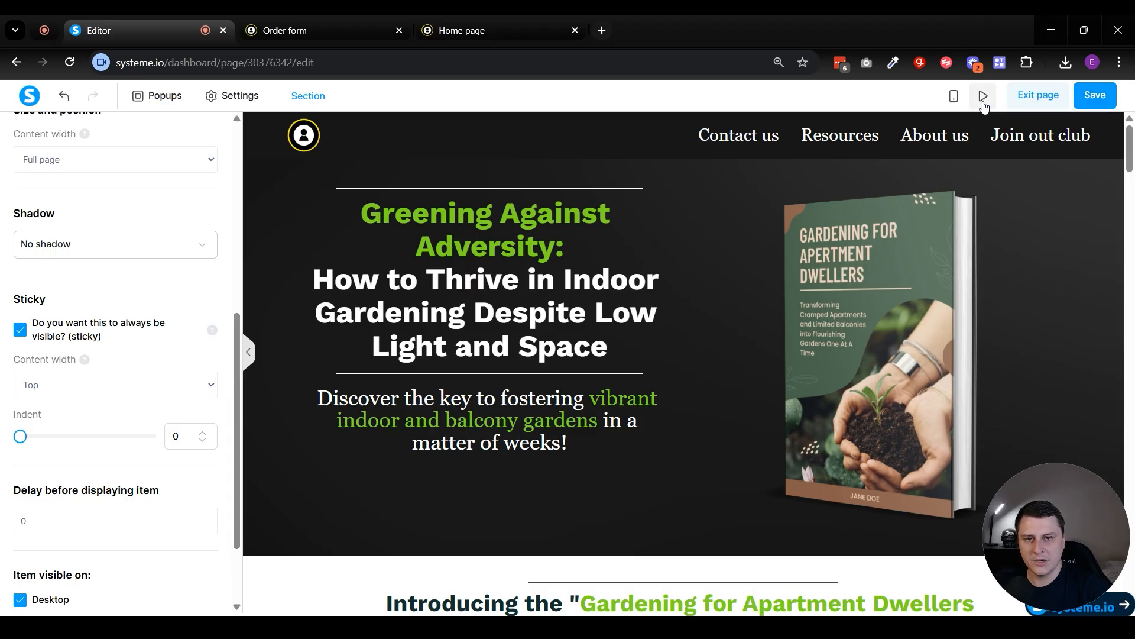
Step: Examine the sticky header and its menu items along the length of the previewed order form page
scroll(1079, 207, "down", 4)
scroll(1078, 236, "down", 11)
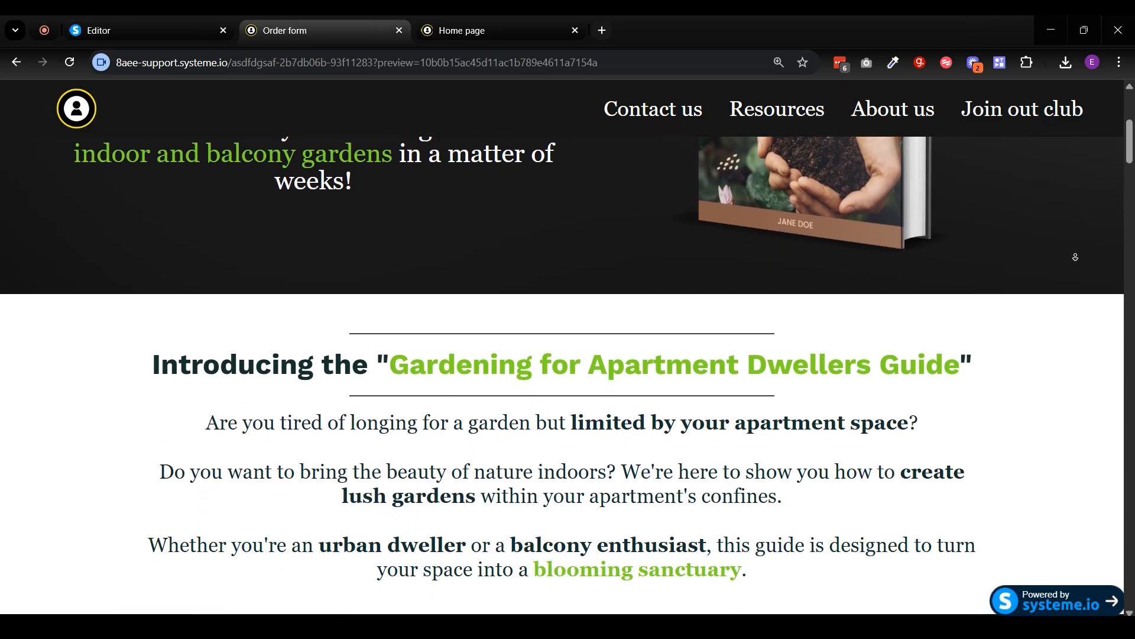
scroll(1075, 261, "down", 12)
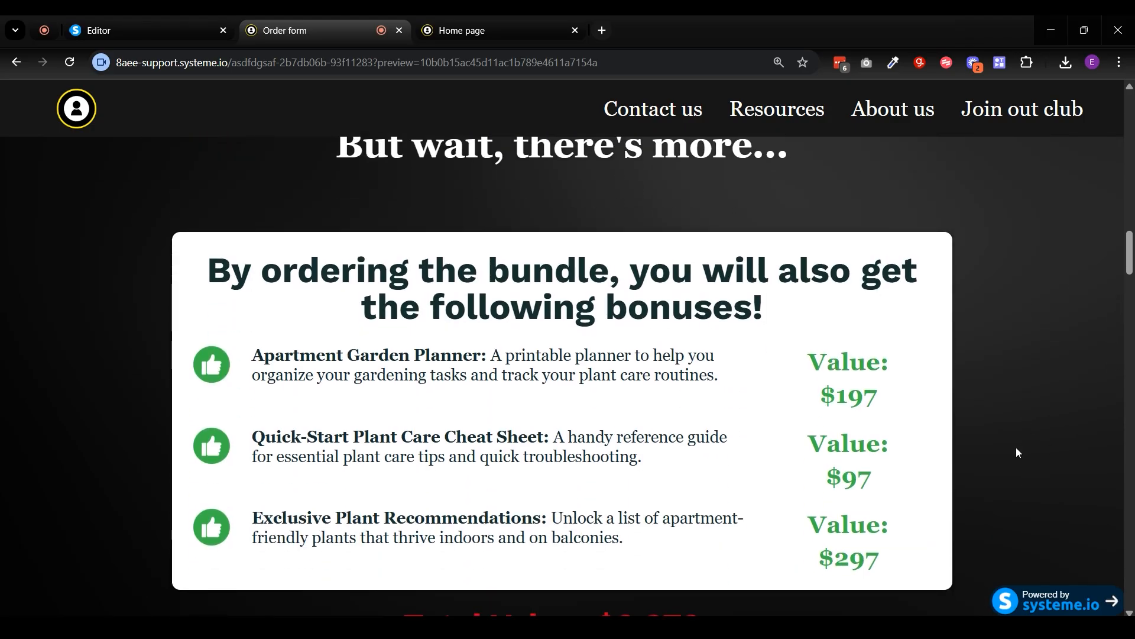
scroll(1015, 444, "up", 20)
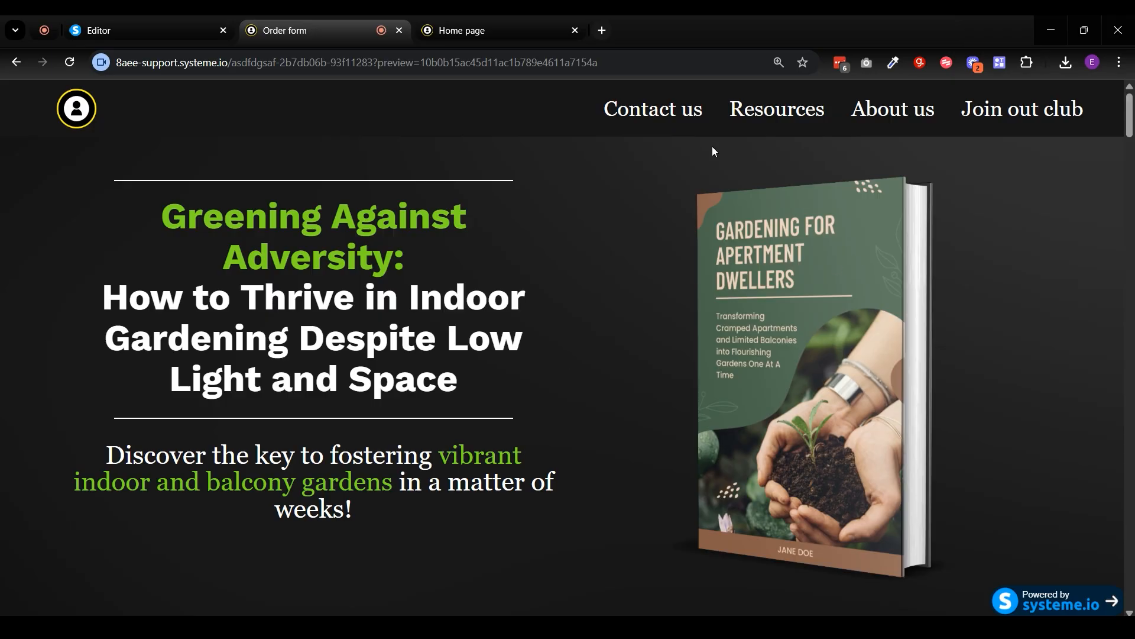
left_click_drag(538, 123, 1112, 105)
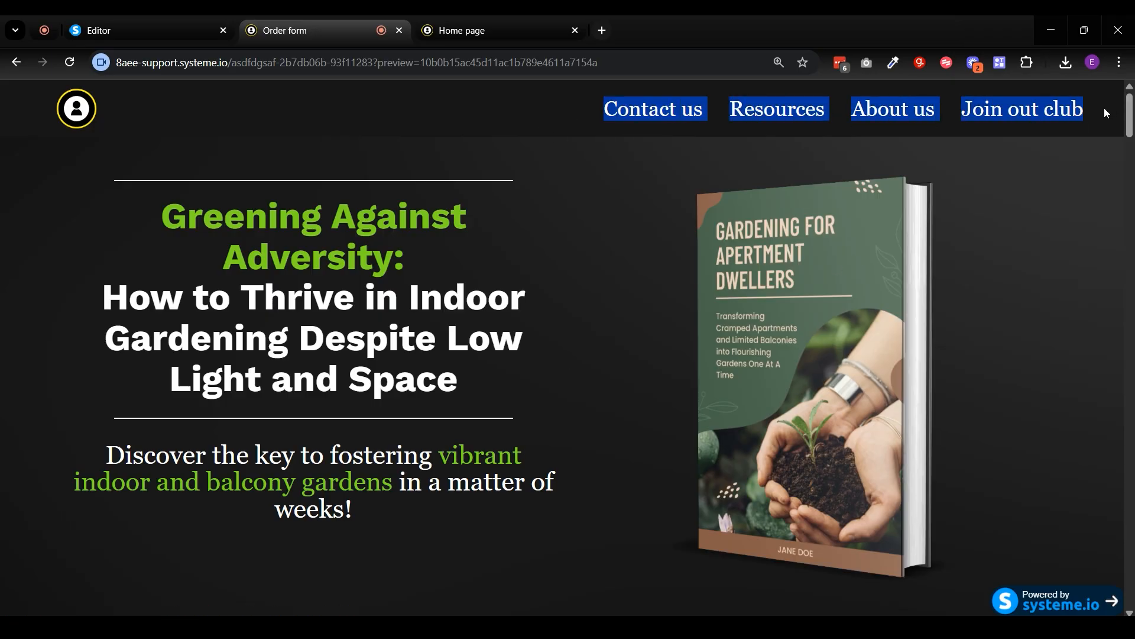
left_click(1082, 264)
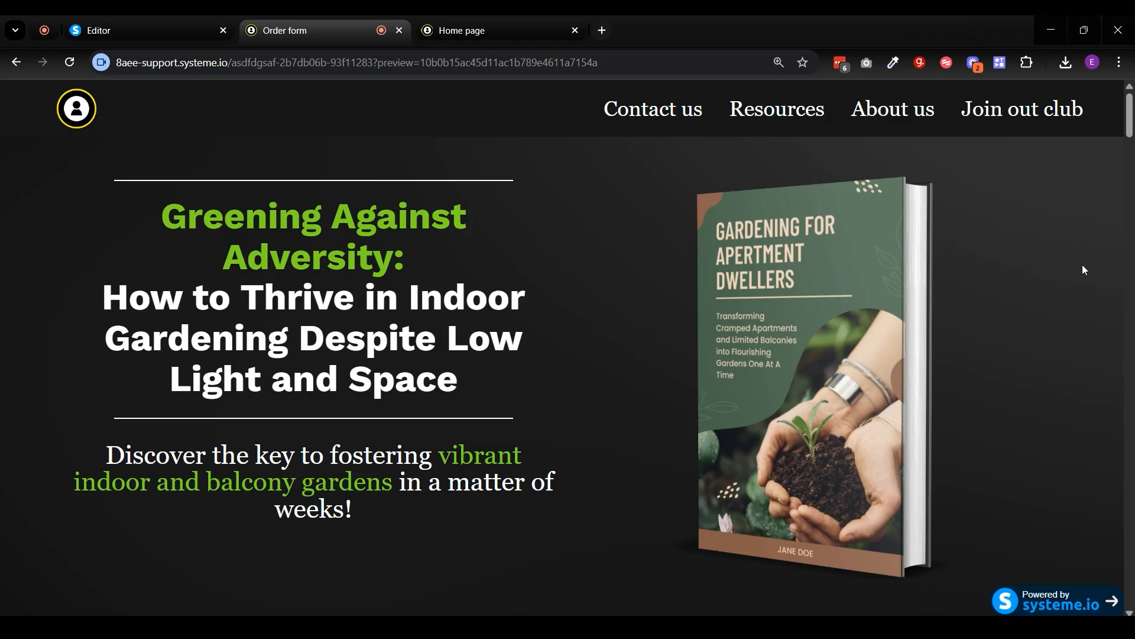
left_click_drag(602, 111, 1088, 119)
left_click(1064, 329)
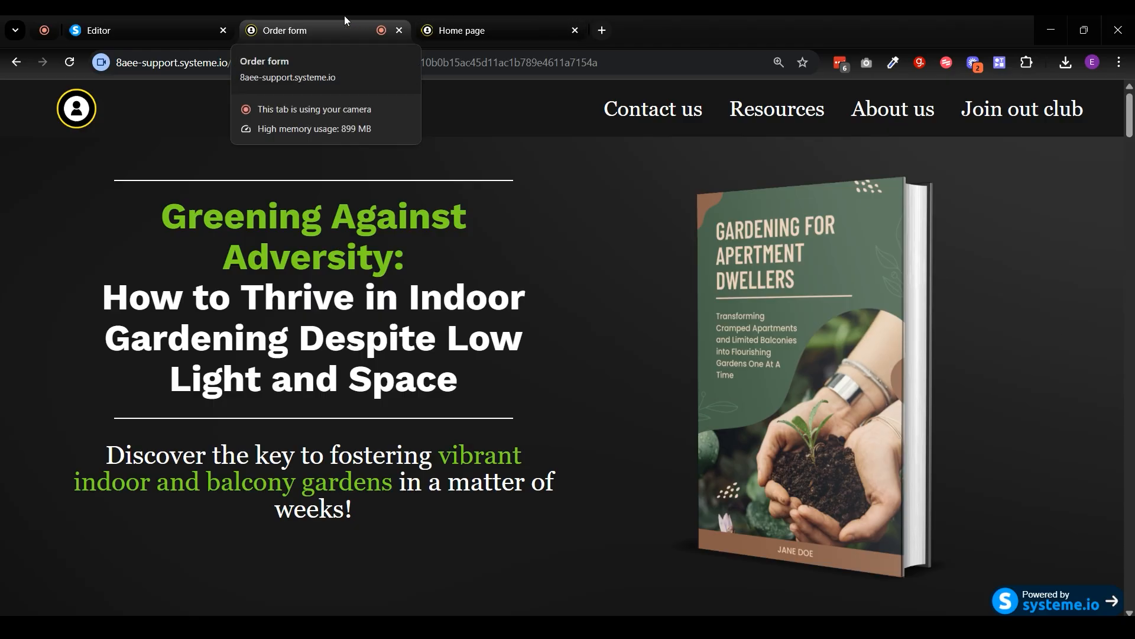
Step: Return to the page editor and clear the /contacts link from the header menu's Resources item
left_click(185, 17)
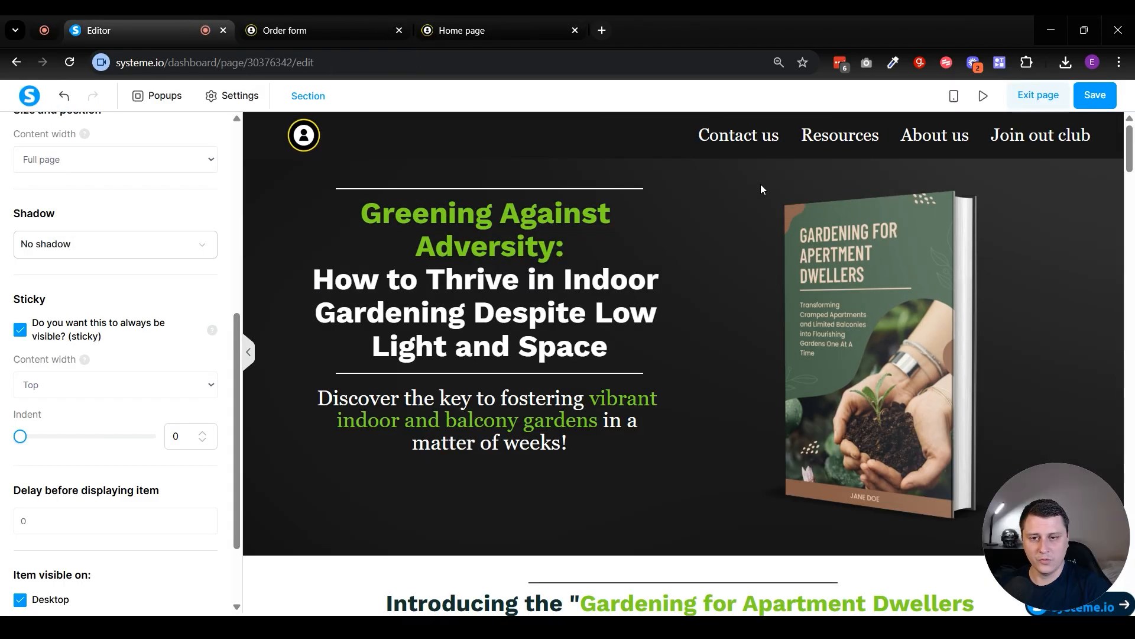
left_click(762, 139)
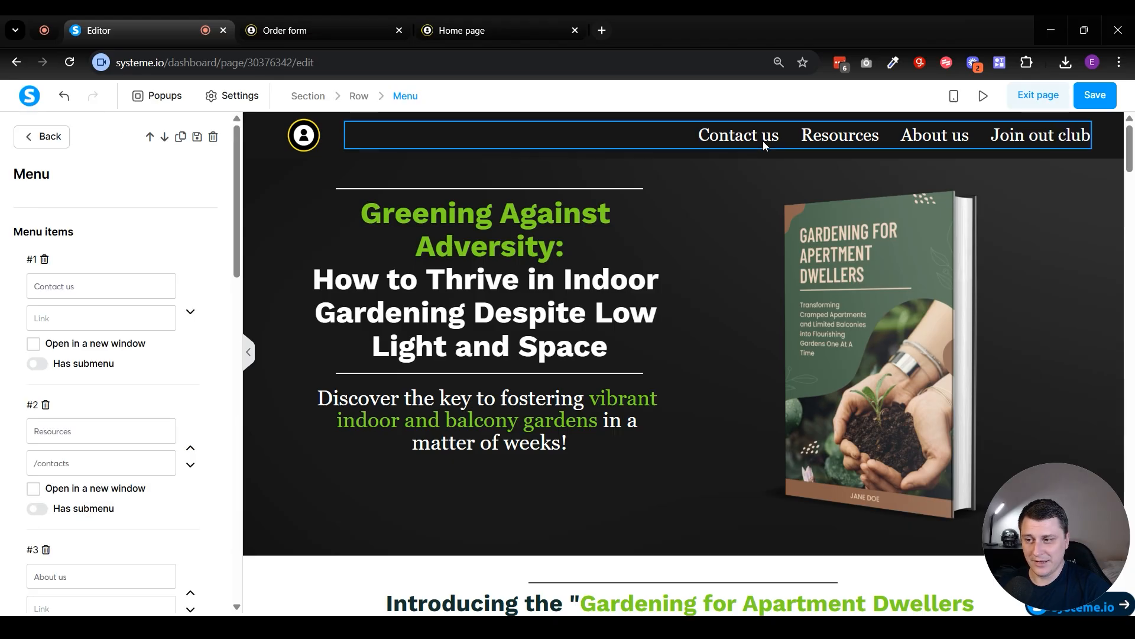
left_click(763, 142)
left_click(756, 141)
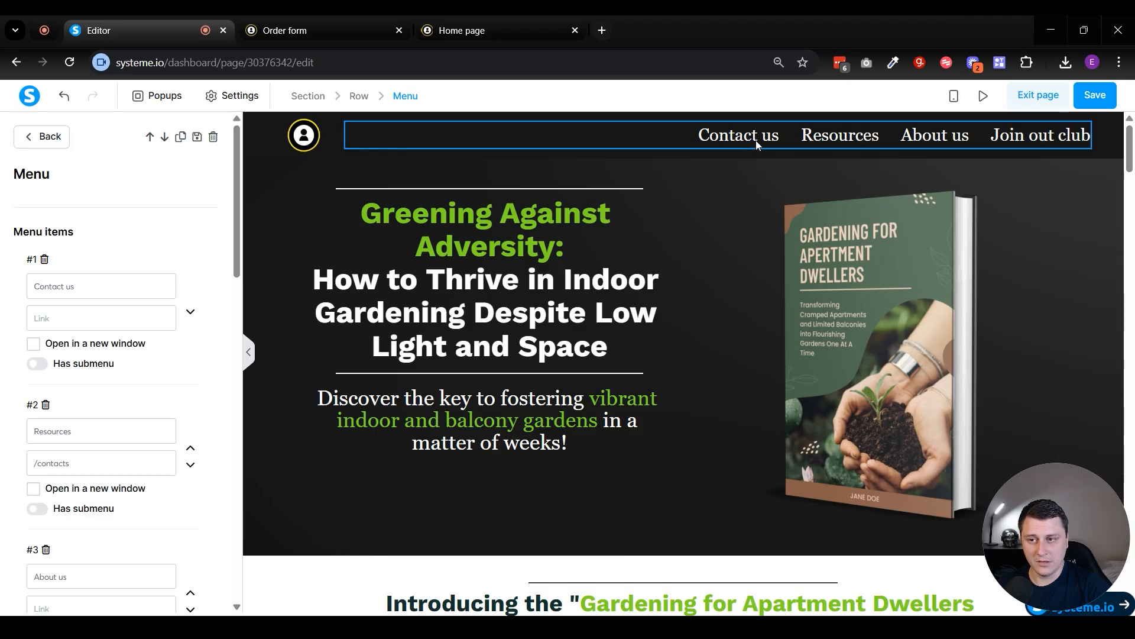
left_click(46, 320)
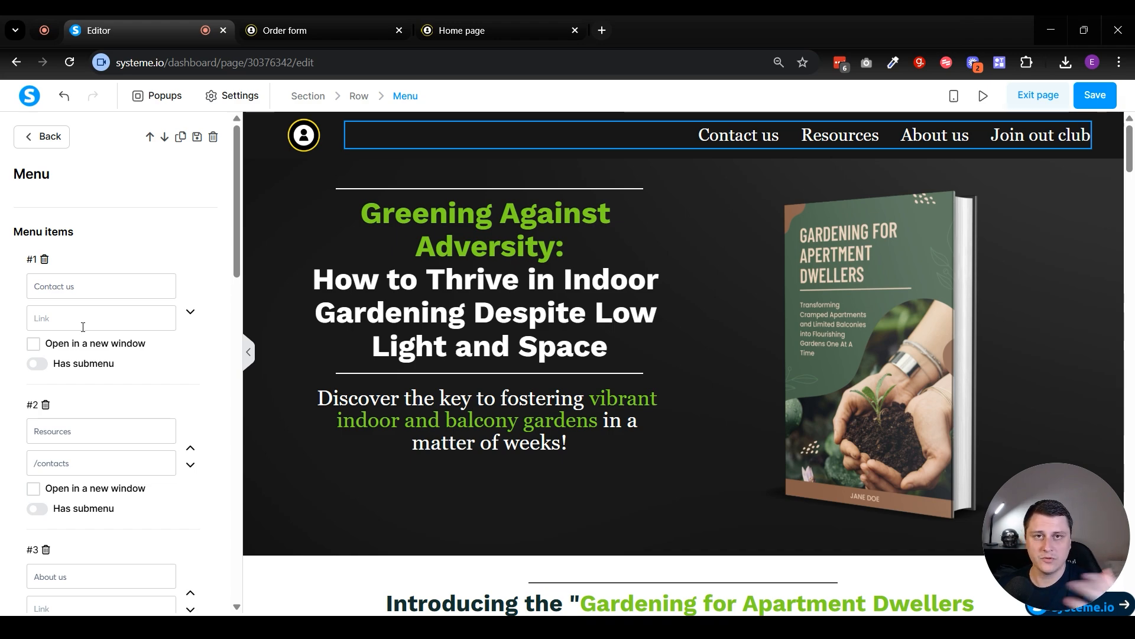
scroll(107, 324, "down", 2)
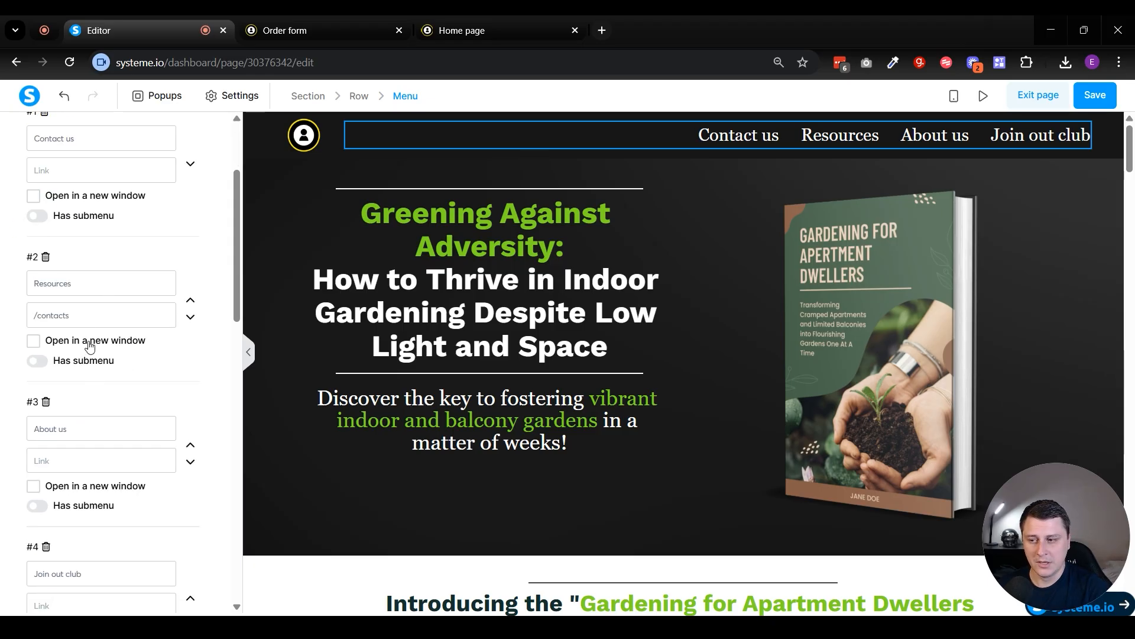
triple_click(94, 310)
key("BackSpace")
left_click(52, 466)
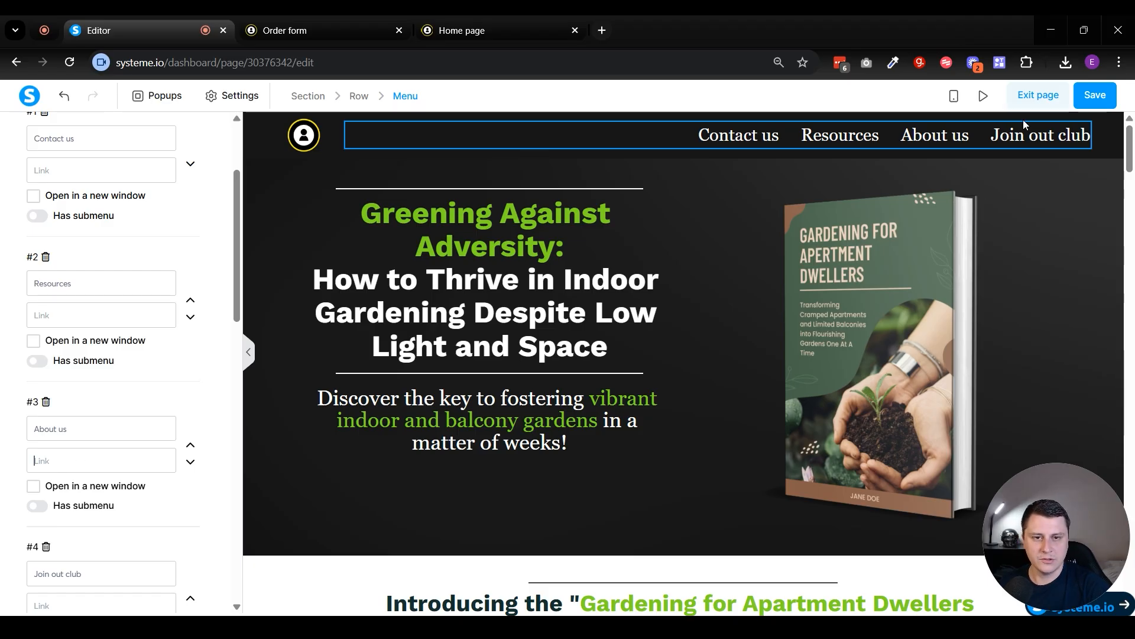
Step: Correct the fourth header menu item's name to "Join our club"
left_click(1055, 138)
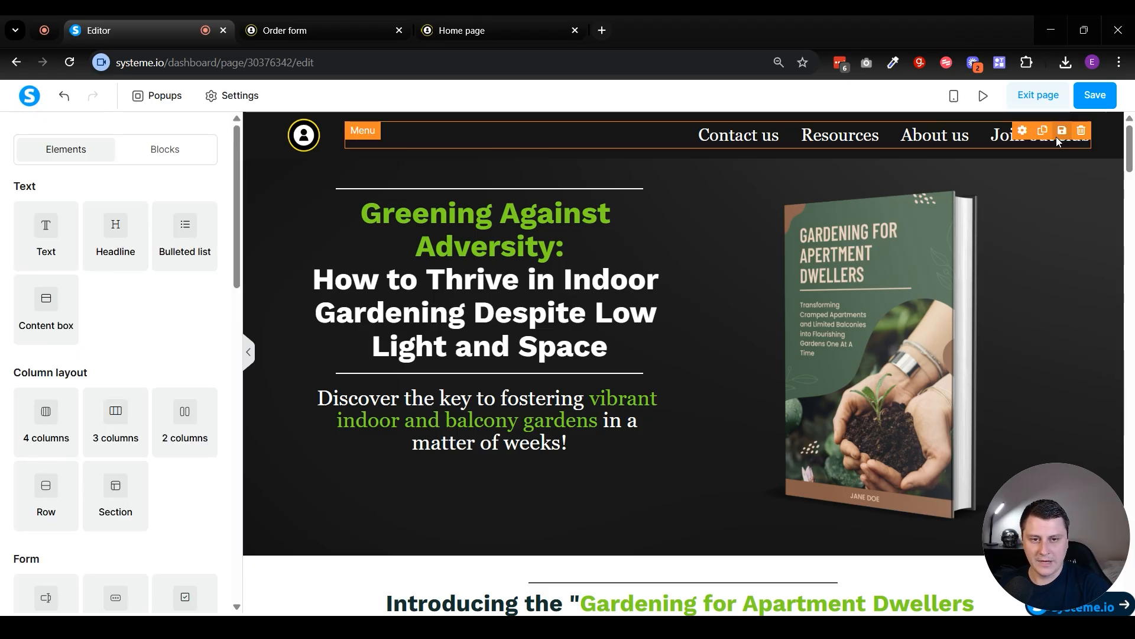
left_click(1003, 143)
scroll(118, 437, "down", 5)
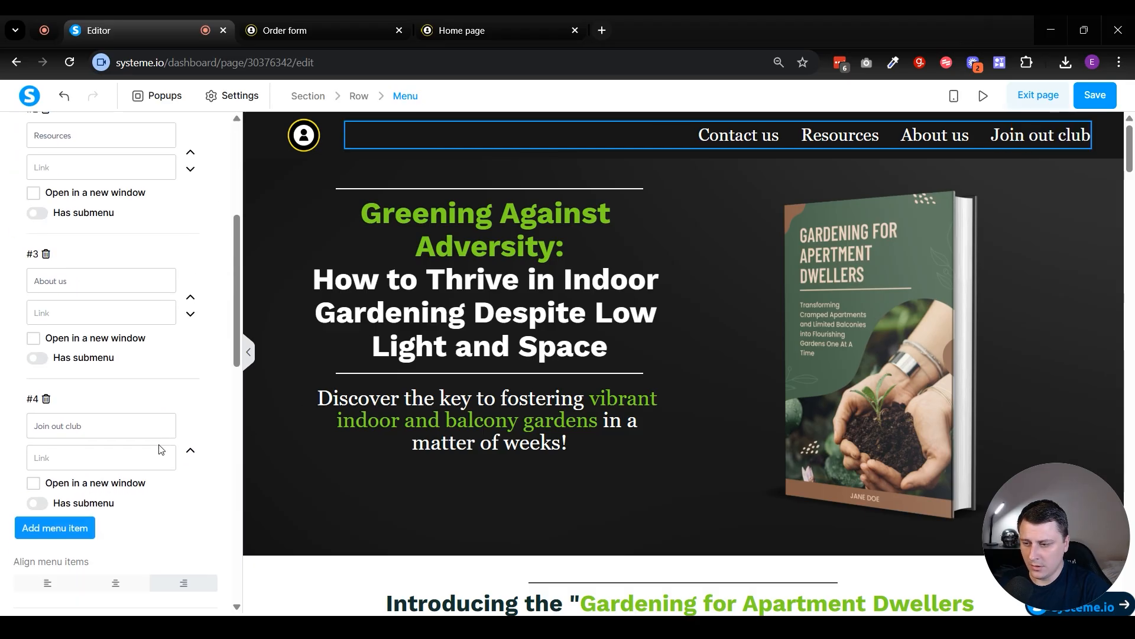
left_click(63, 426)
key("BackSpace")
type("r")
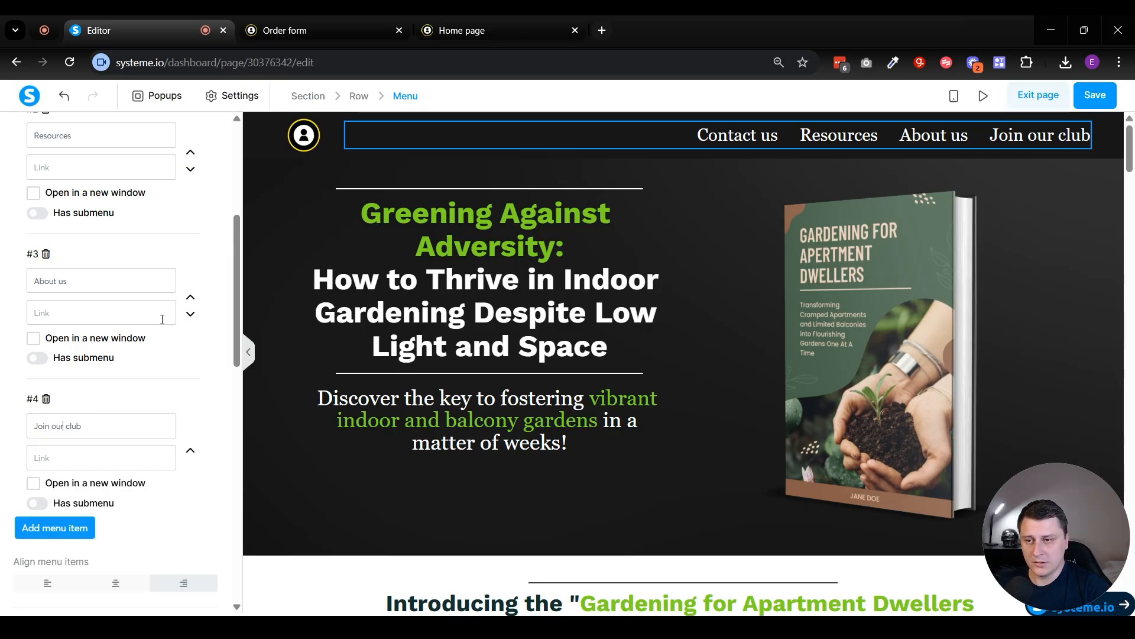
left_click(311, 243)
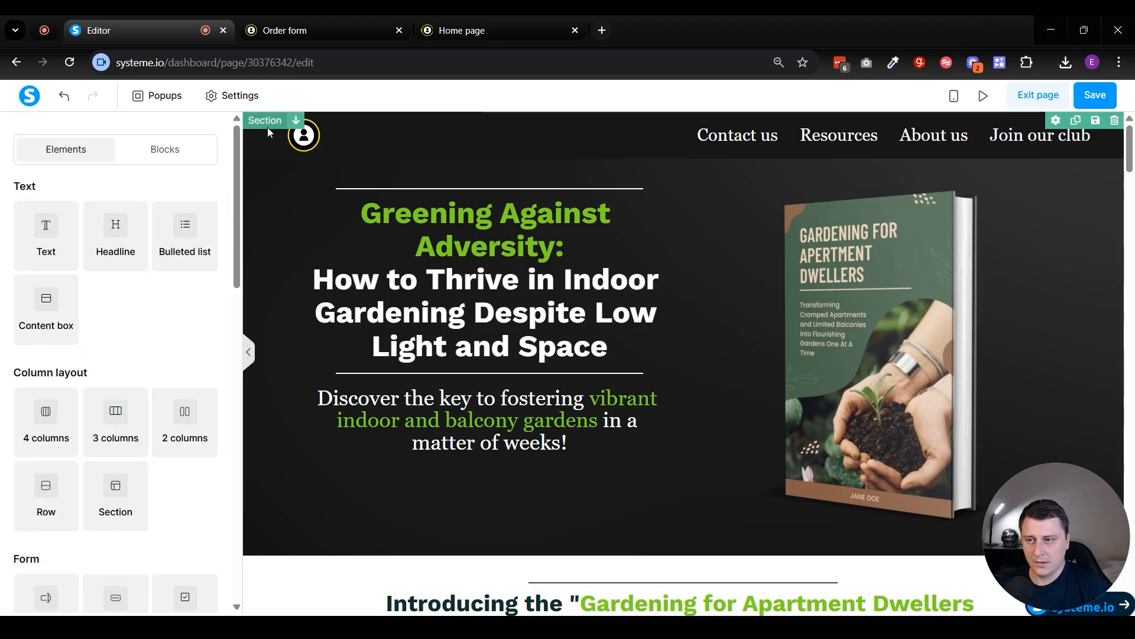
left_click(261, 154)
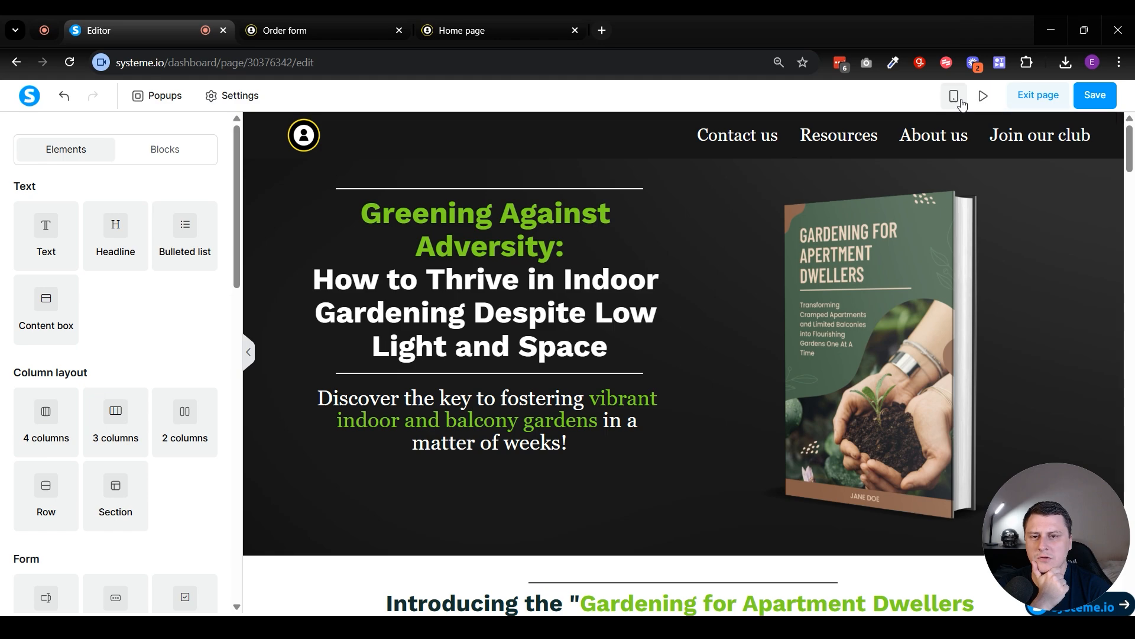
Step: Switch the page to its mobile layout and centre-align the header menu items there
left_click(955, 98)
scroll(701, 233, "down", 3)
scroll(701, 234, "up", 3)
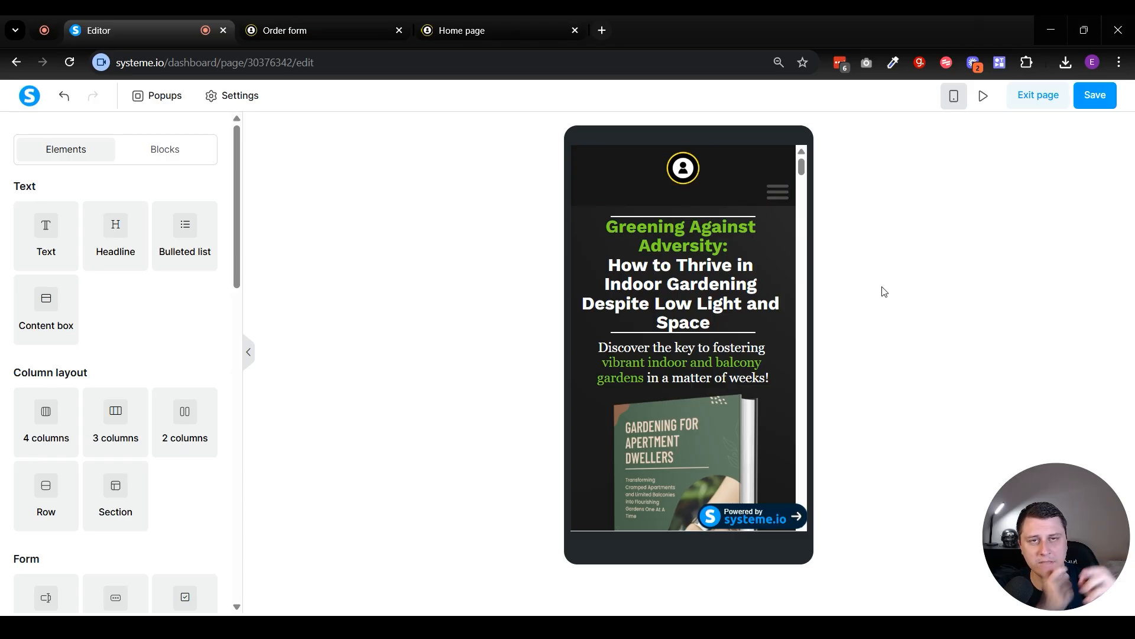
left_click(775, 198)
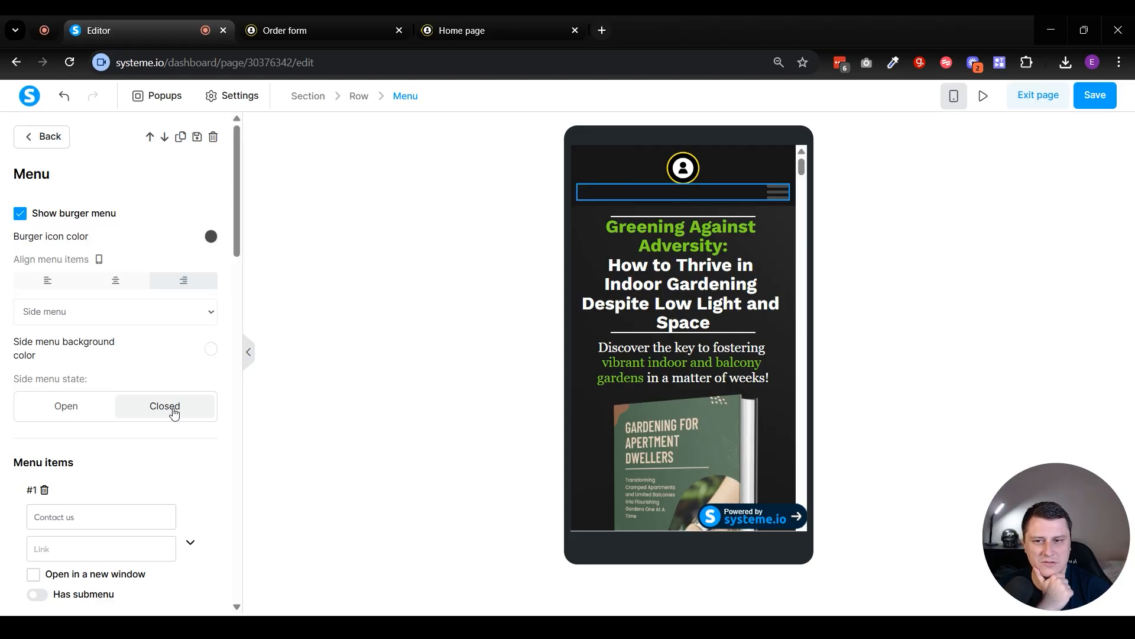
scroll(173, 413, "down", 10)
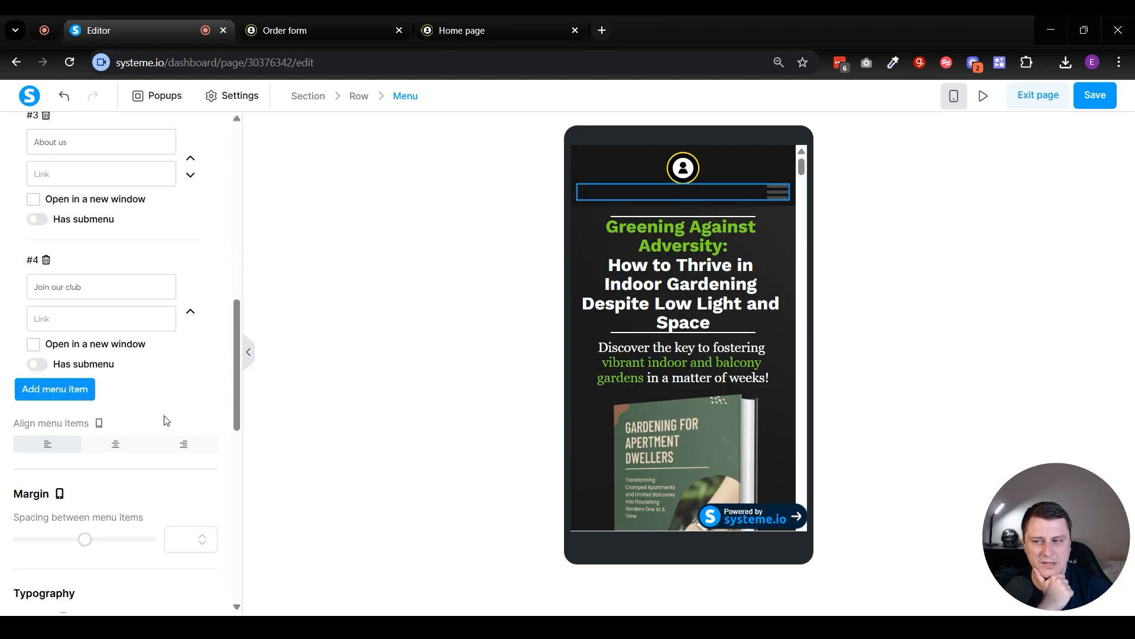
scroll(166, 420, "down", 1)
left_click(116, 372)
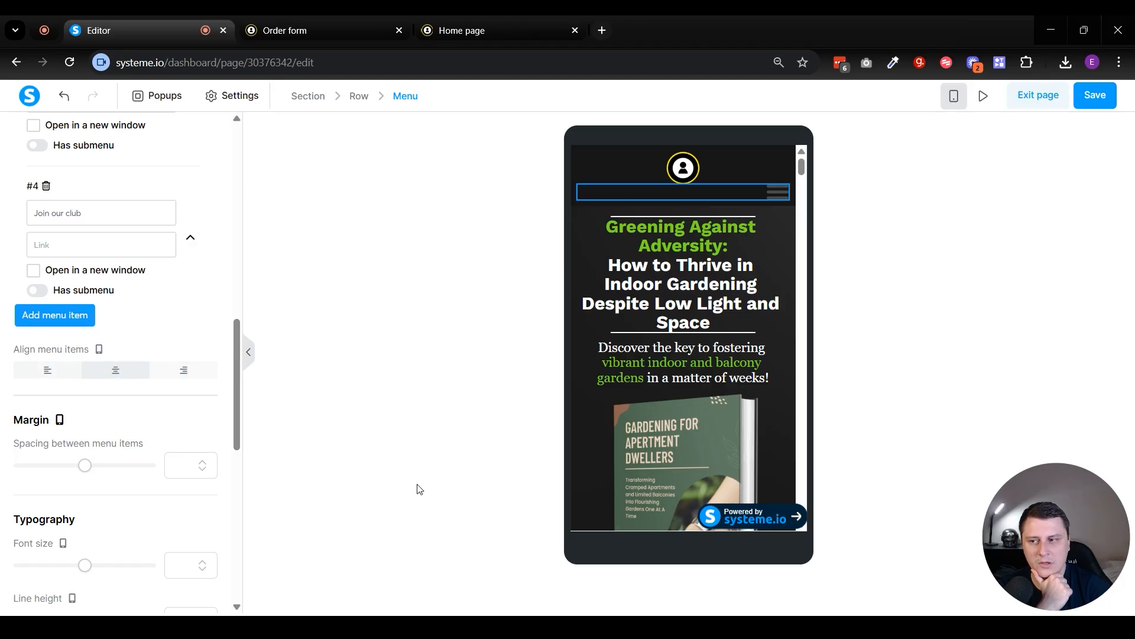
Step: Save the page with the mobile header menu changes
left_click(1084, 102)
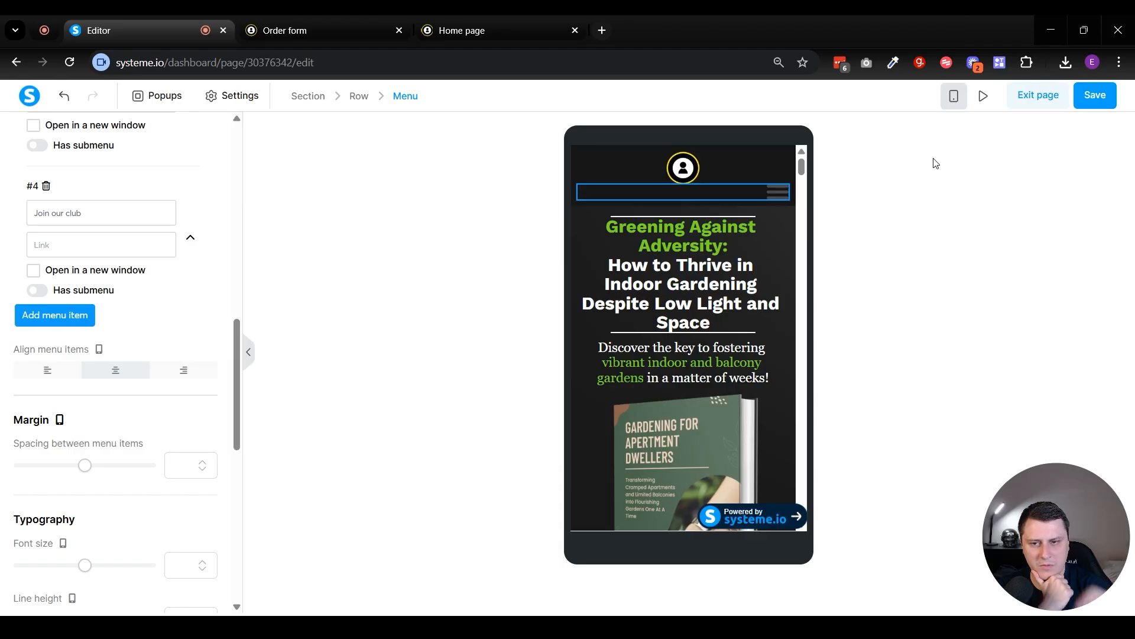
Step: Try hiding the header's logo image on mobile while keeping it visible on desktop, and restore its mobile visibility
left_click(701, 169)
scroll(177, 396, "down", 10)
left_click_drag(22, 472, 104, 471)
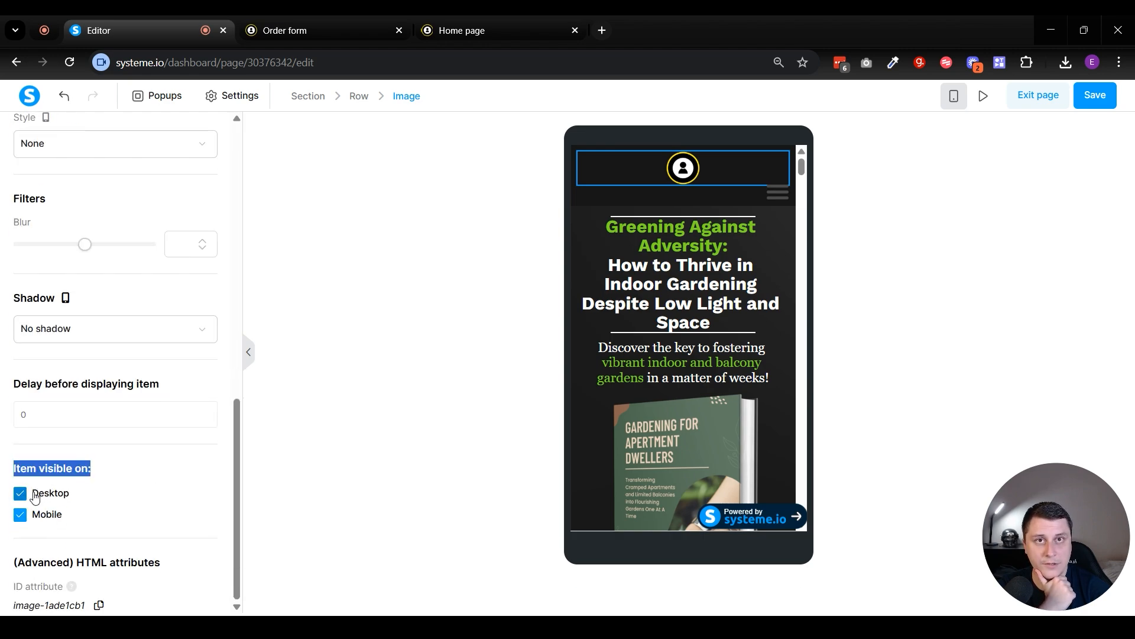
left_click(19, 514)
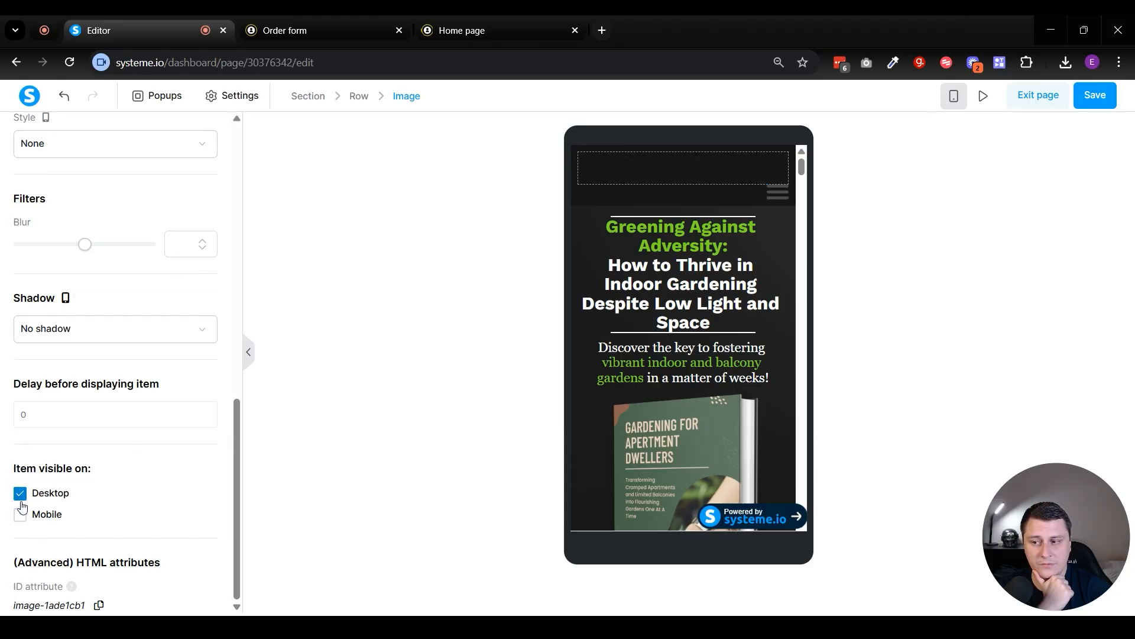
left_click(20, 514)
left_click(20, 514)
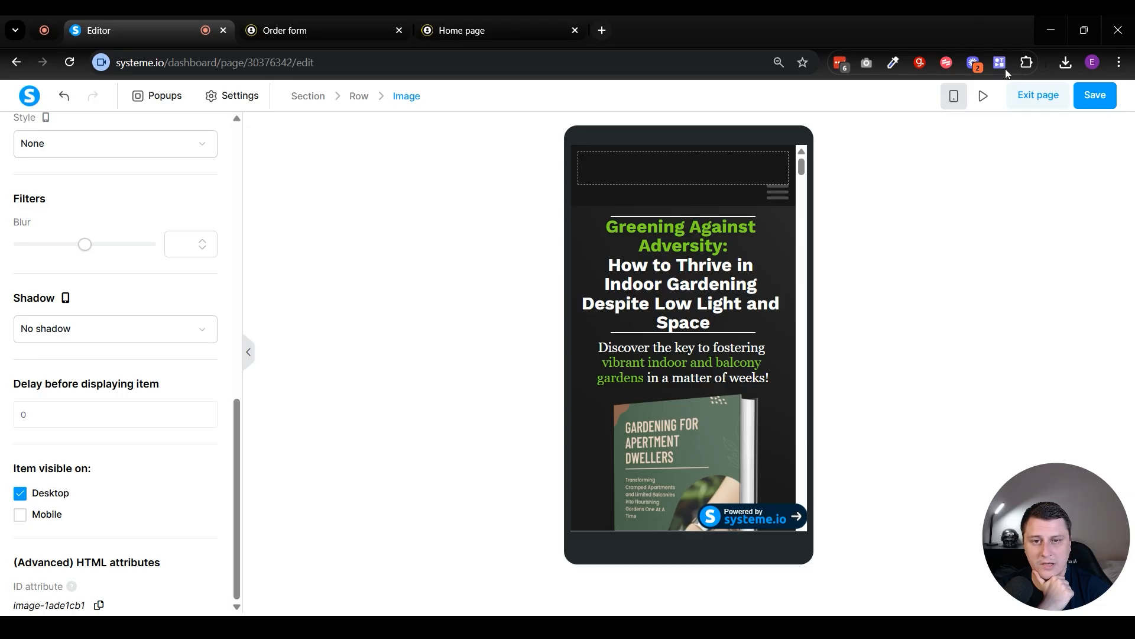
left_click(953, 98)
left_click(953, 98)
left_click(19, 514)
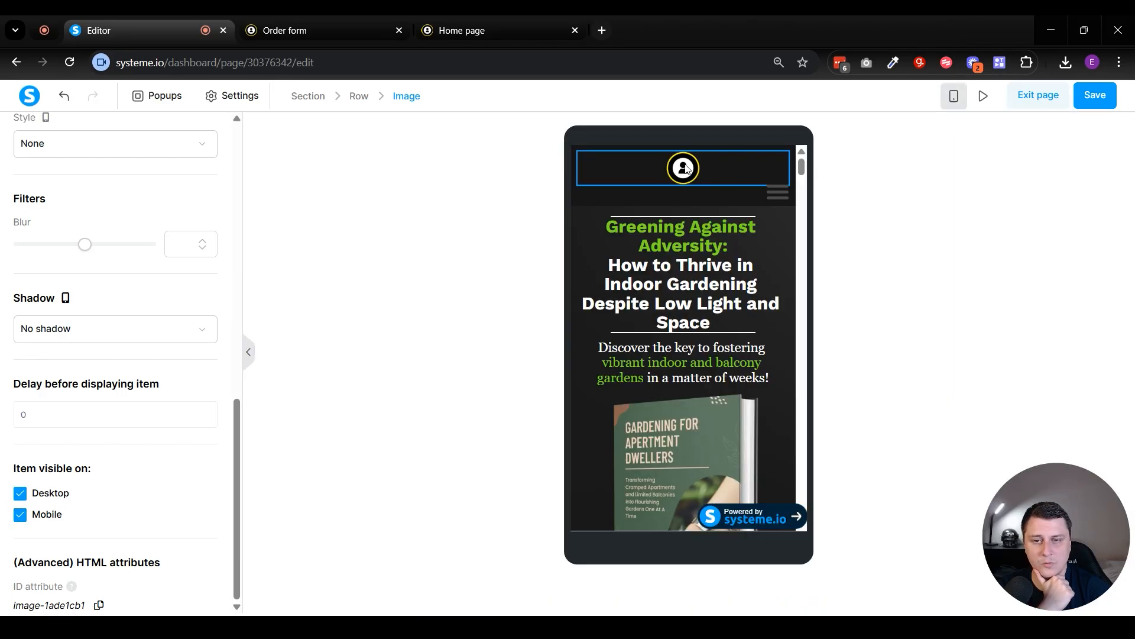
Step: Examine the header section's sticky and device visibility settings in the mobile layout
left_click(709, 199)
scroll(695, 236, "down", 4)
scroll(680, 236, "up", 4)
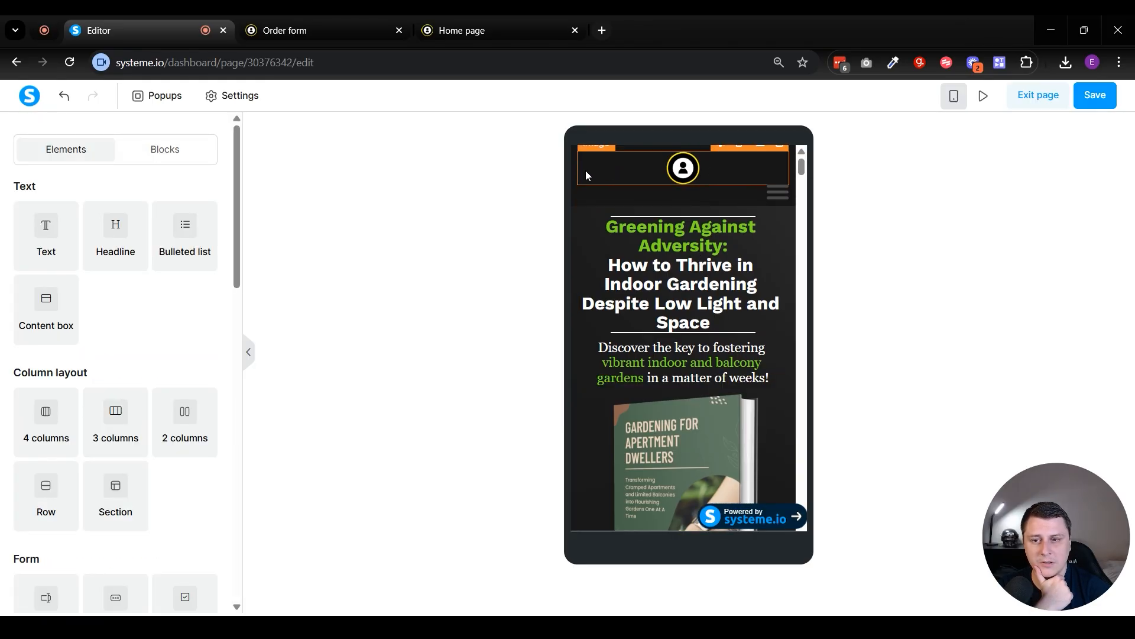
left_click(571, 175)
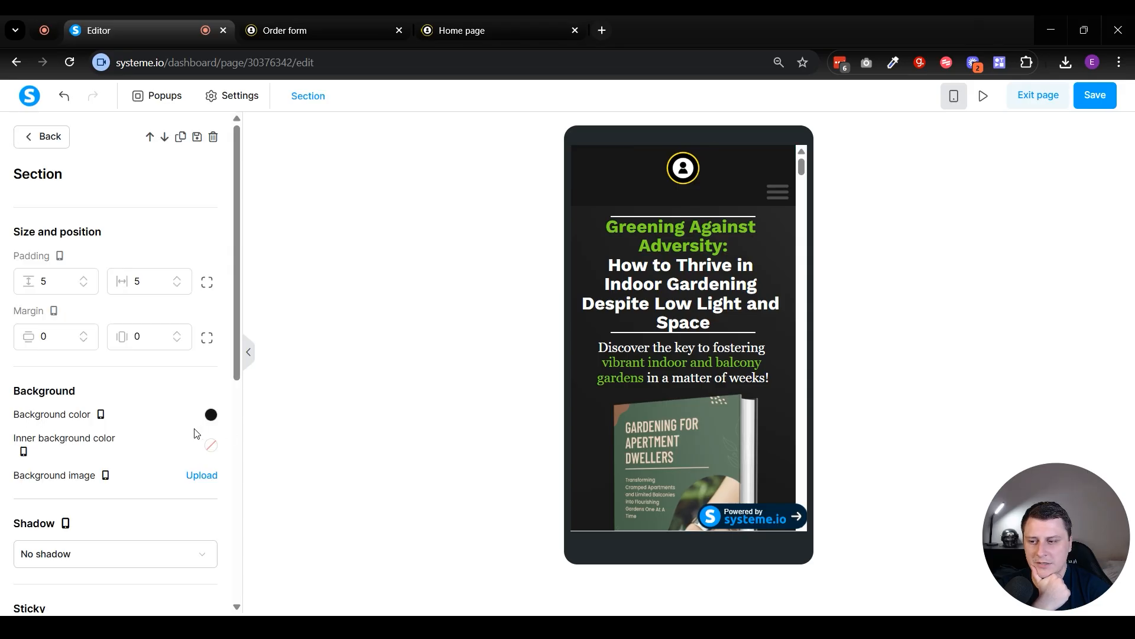
scroll(183, 433, "down", 5)
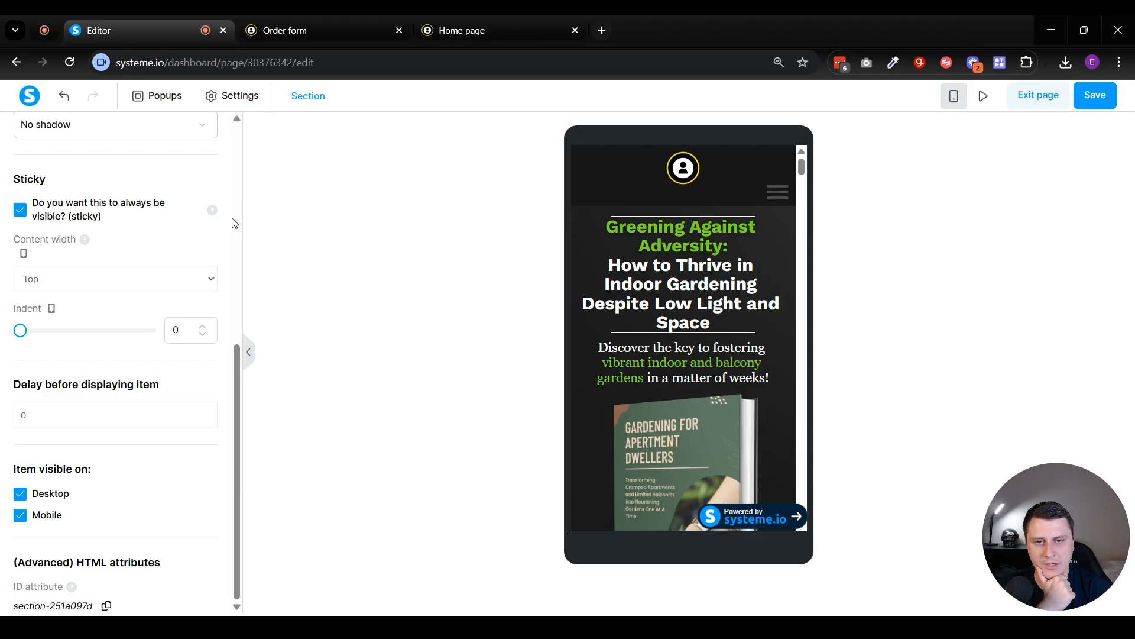
Step: Return to the desktop layout and save the header section as a master block titled "Default navigation bar"
left_click(954, 95)
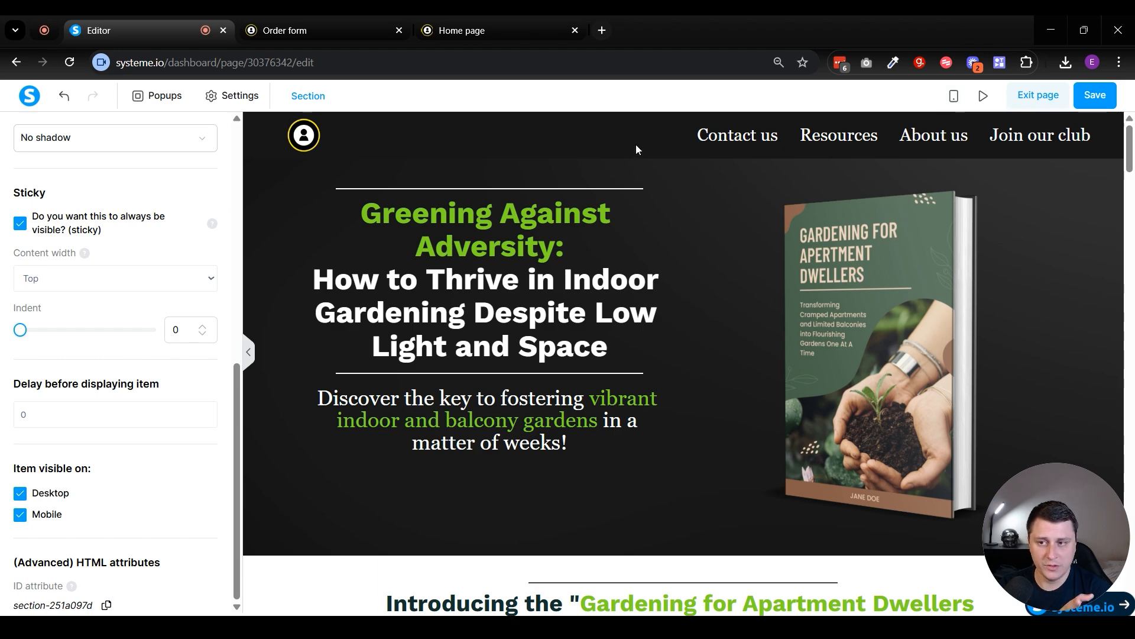
left_click(606, 154)
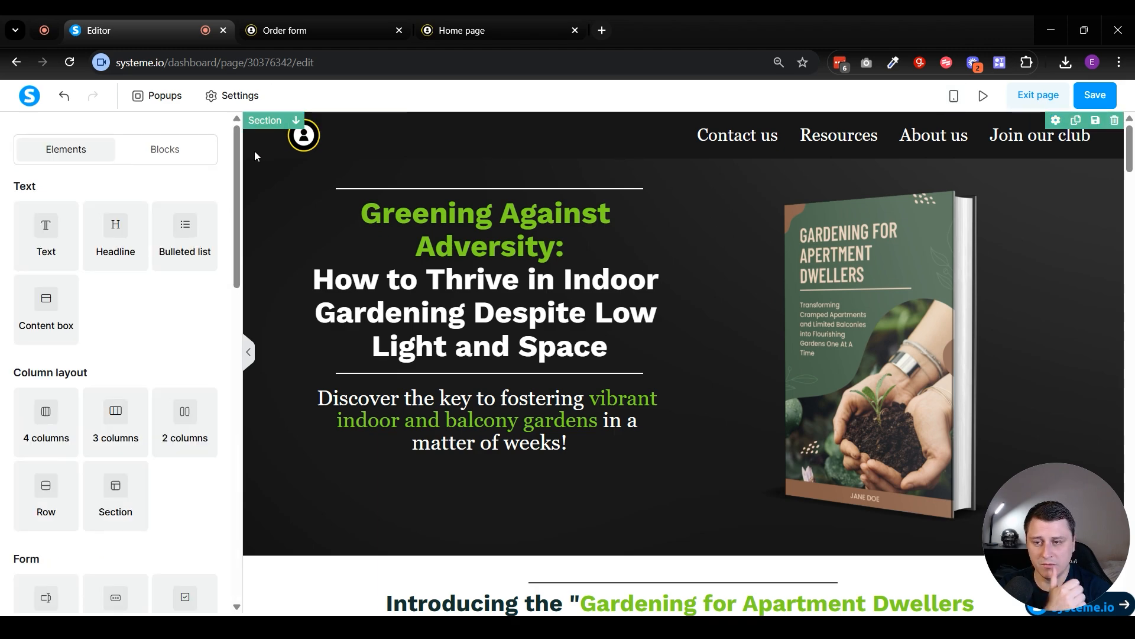
left_click(1096, 122)
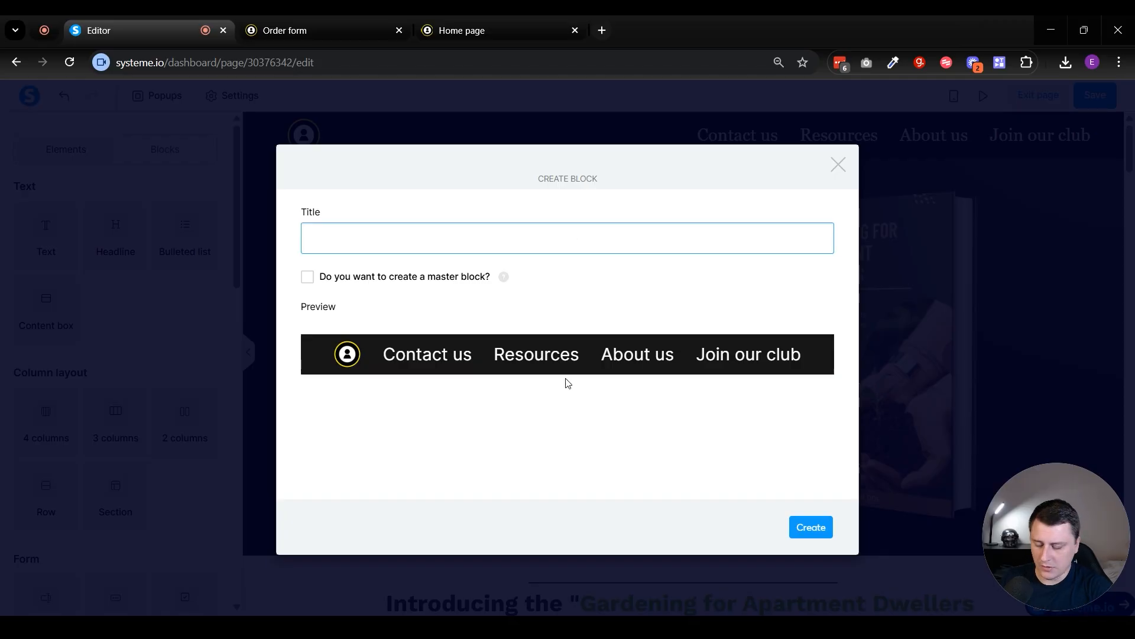
type("Default ")
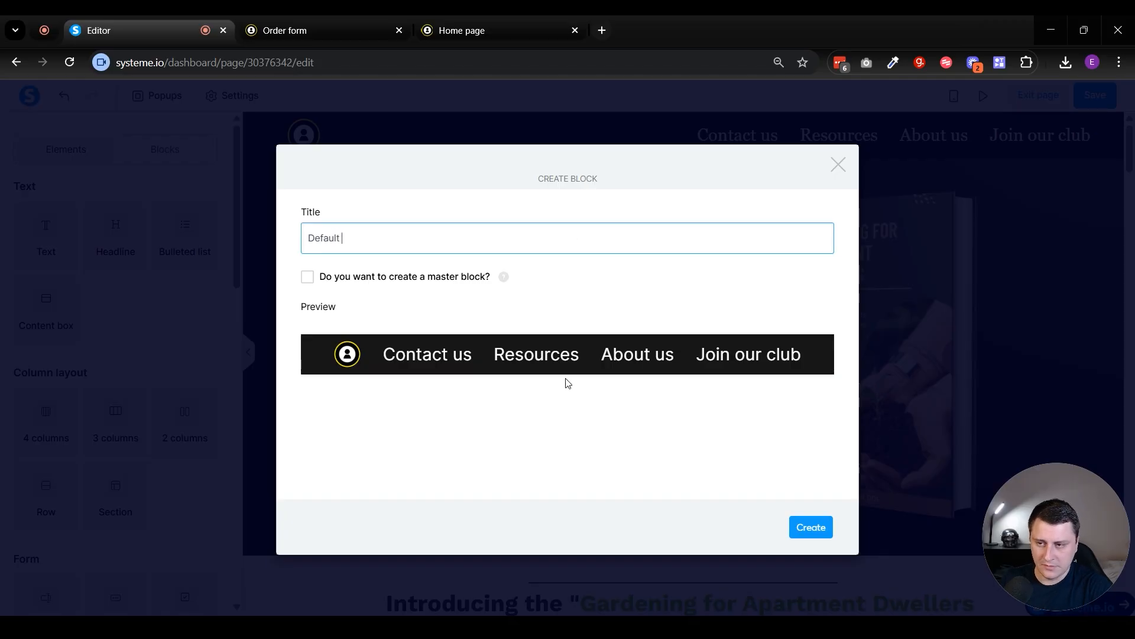
type("navigation bar")
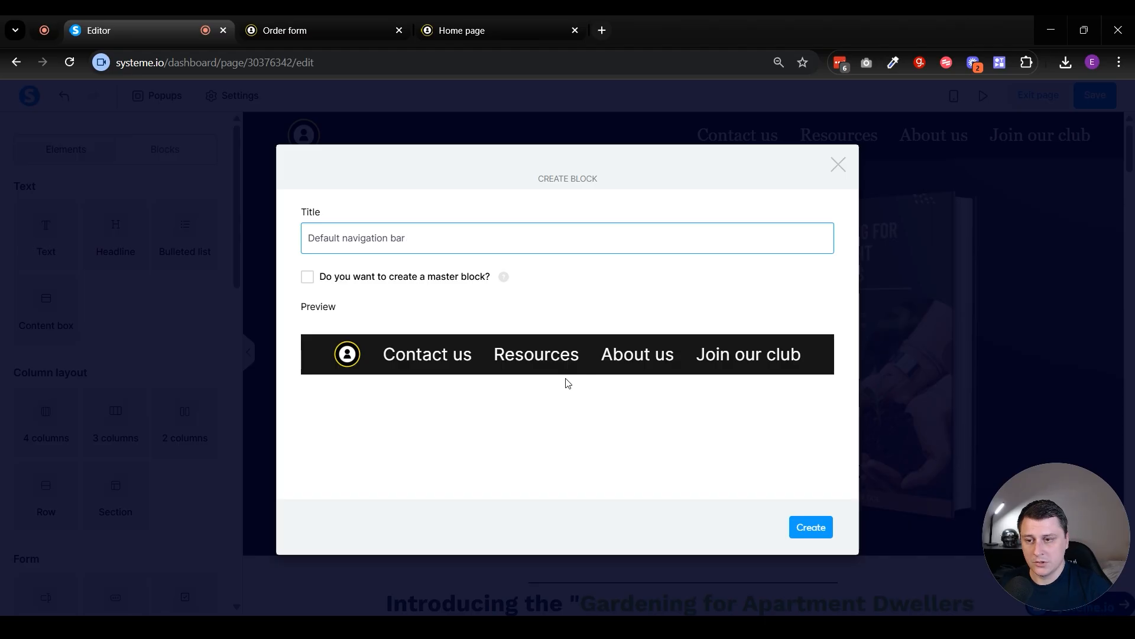
left_click_drag(408, 224, 296, 229)
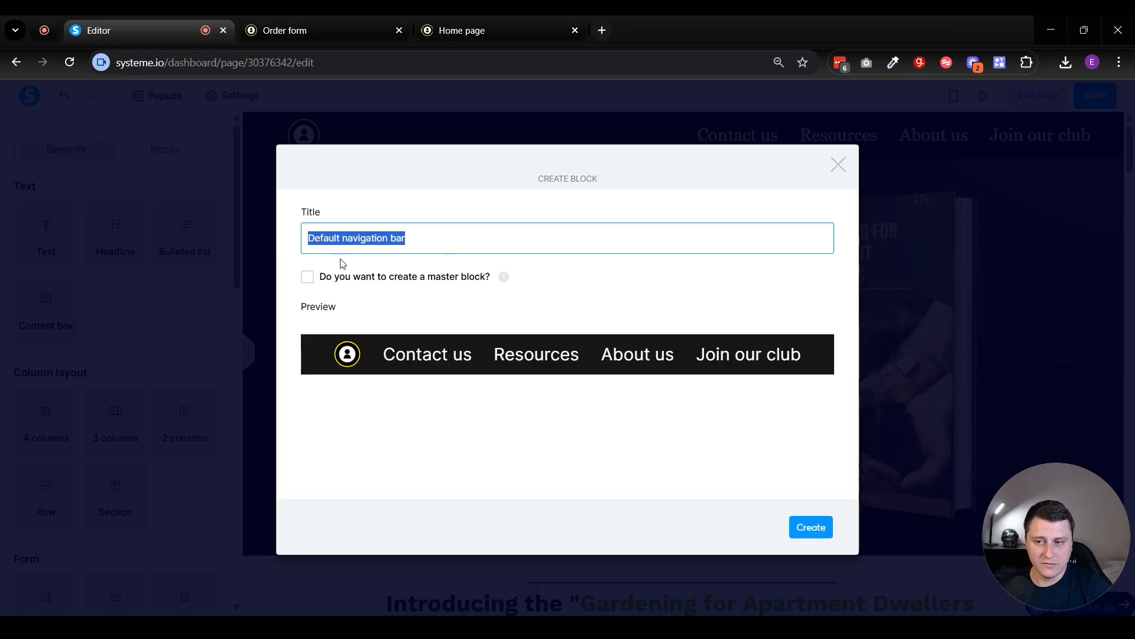
left_click(307, 278)
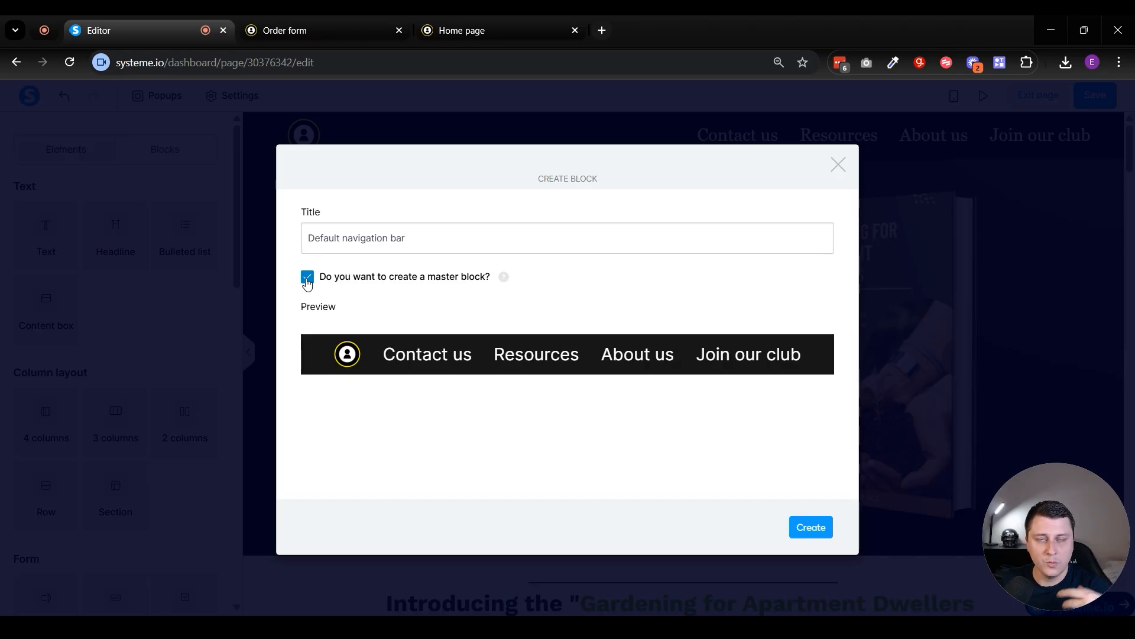
left_click(823, 529)
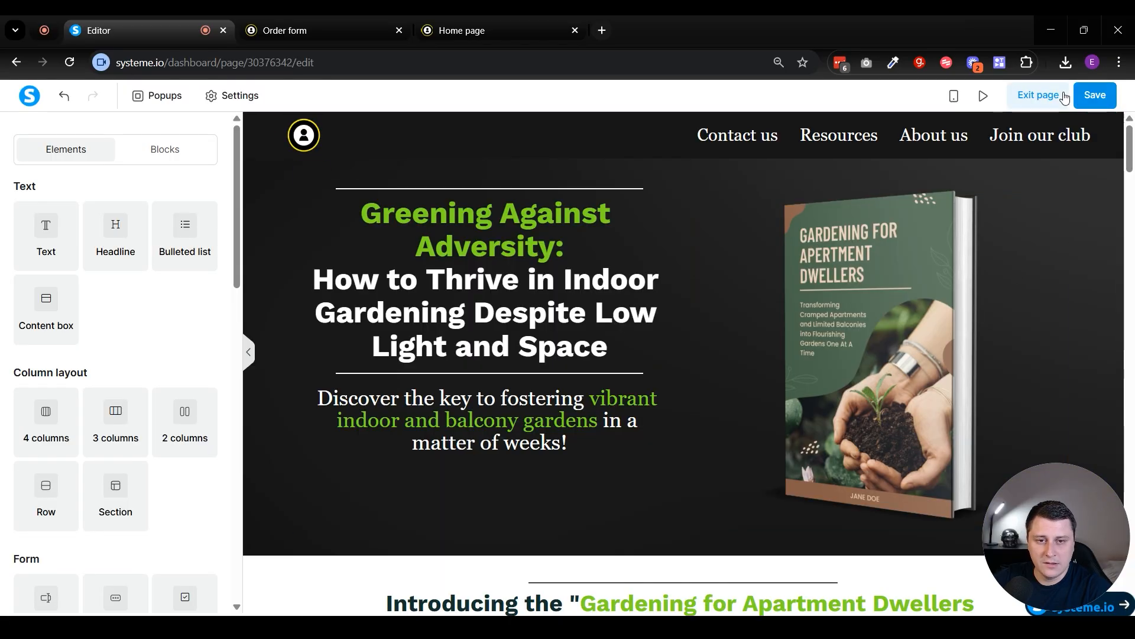
Step: Leave the sales page editor and open the funnel's Thank You Page for editing
left_click(1076, 96)
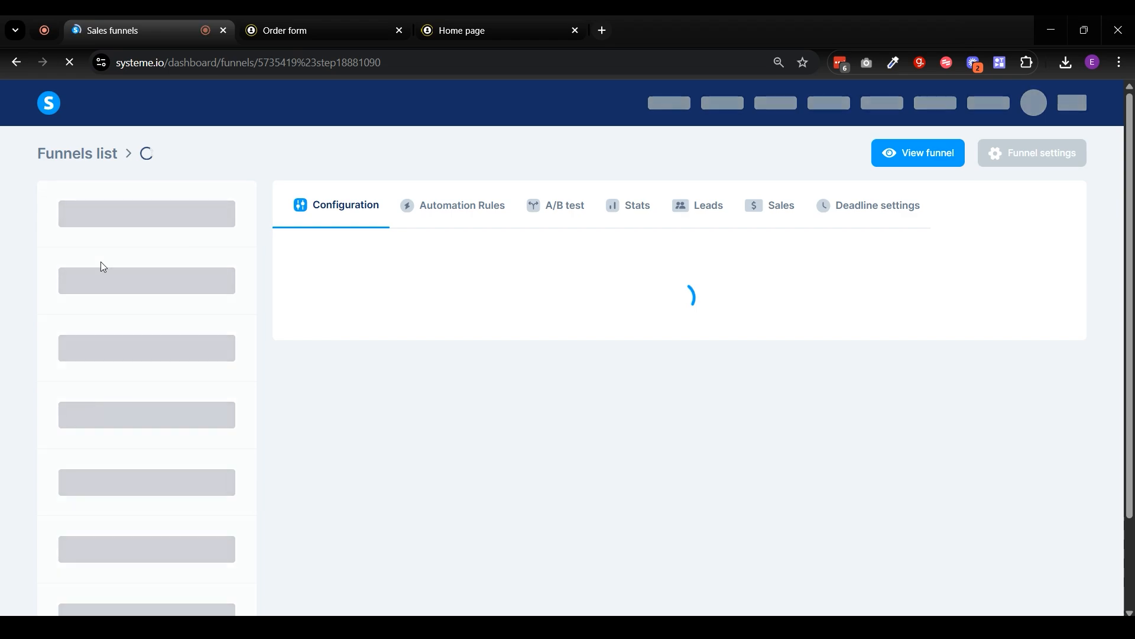
left_click(134, 258)
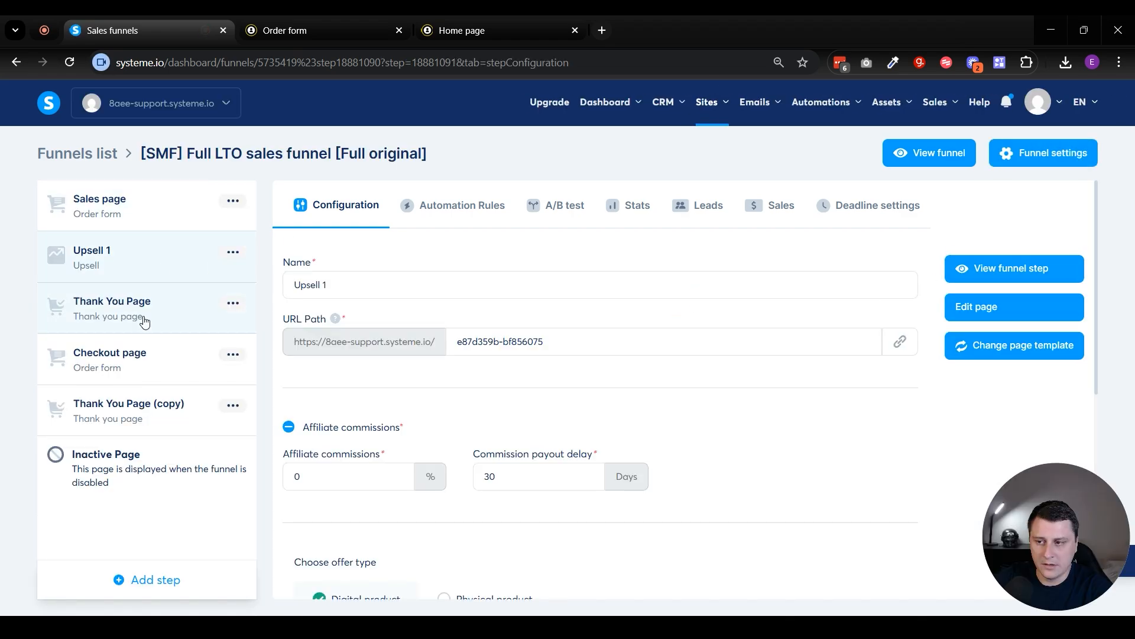
left_click(144, 313)
left_click(1018, 306)
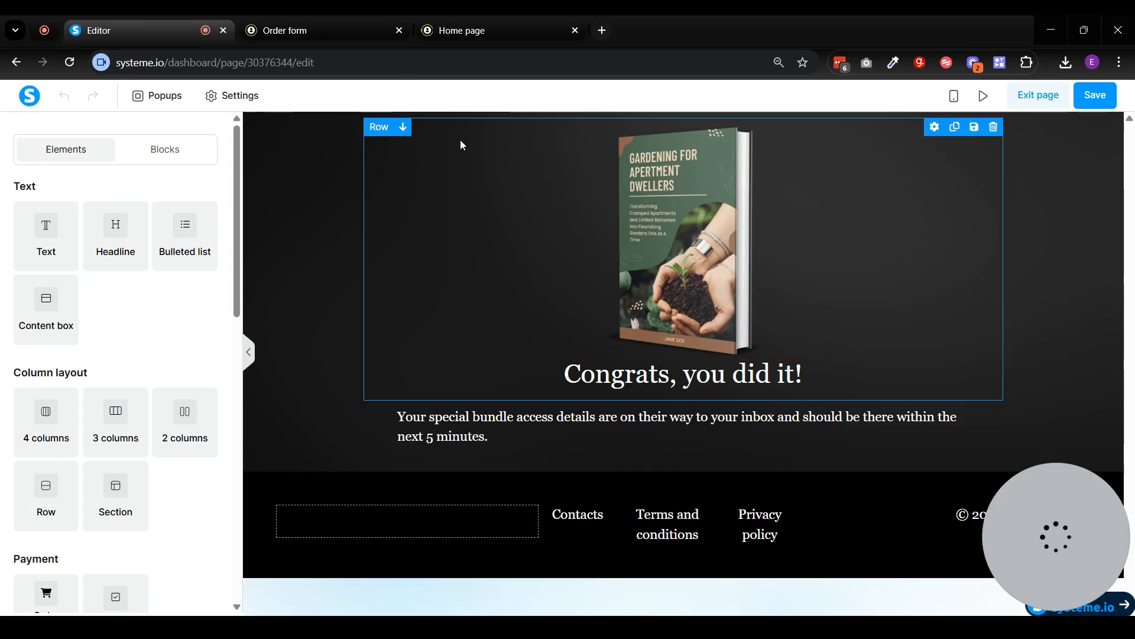
Step: Insert the "Default navigation bar" master block above the book image on the Thank You Page
left_click(173, 148)
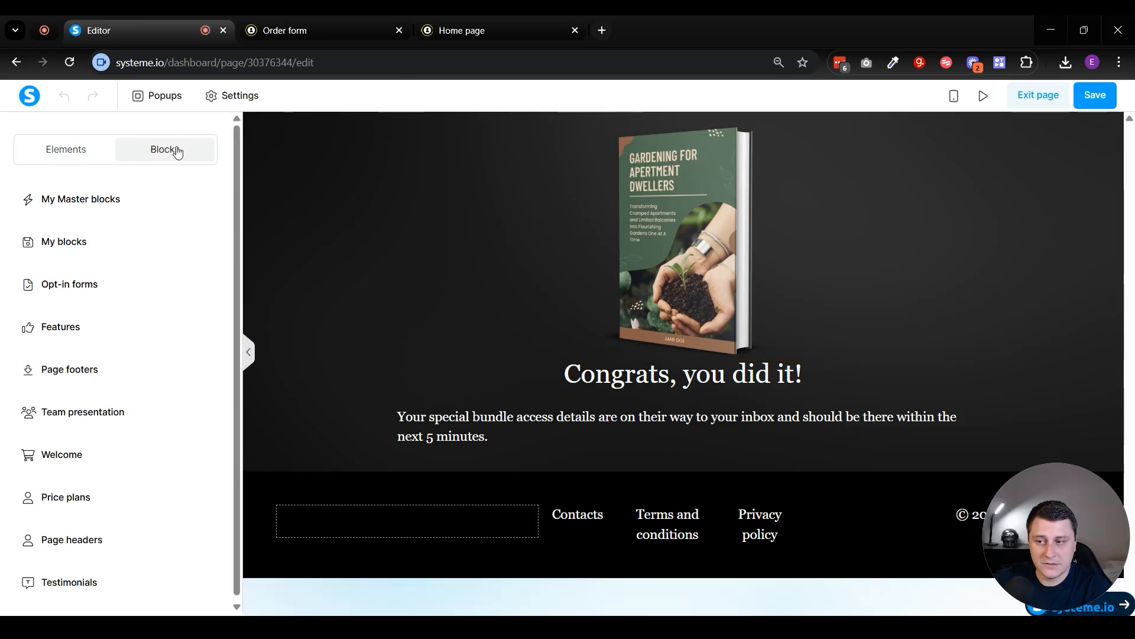
left_click(137, 199)
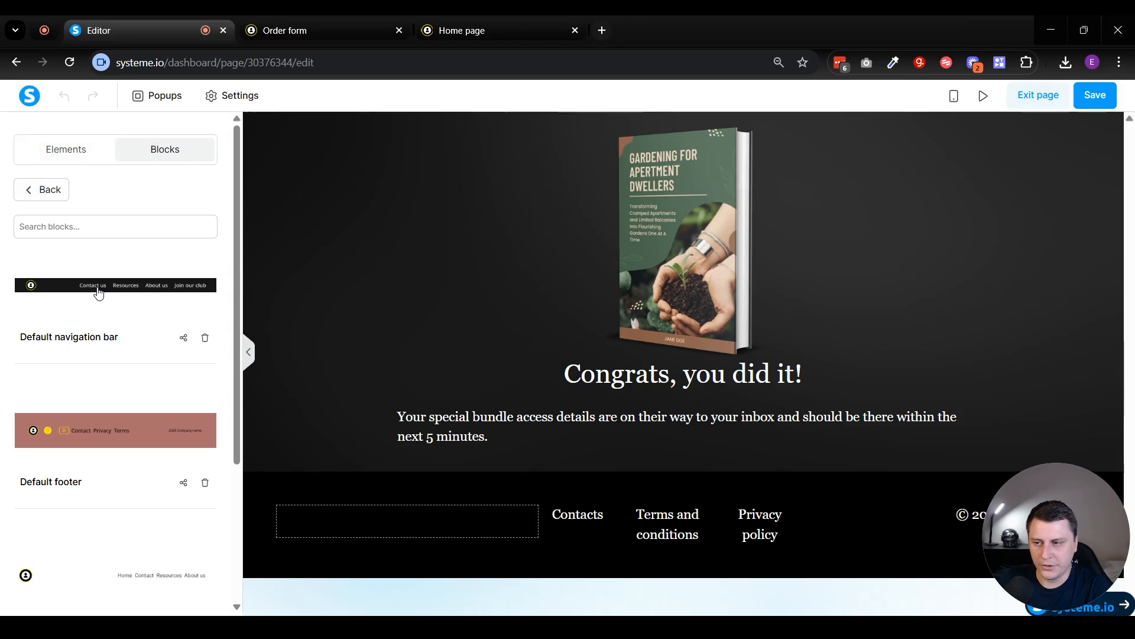
left_click_drag(69, 289, 505, 133)
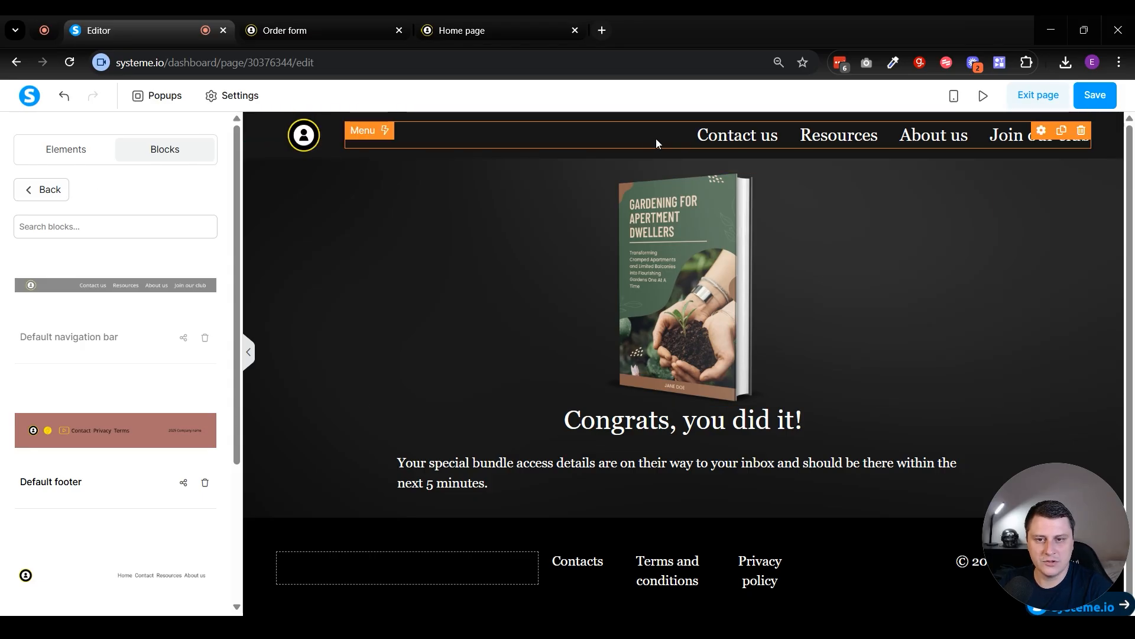
Step: Shorten the first header menu item's name to "Contact" and save the Thank You Page
left_click(753, 138)
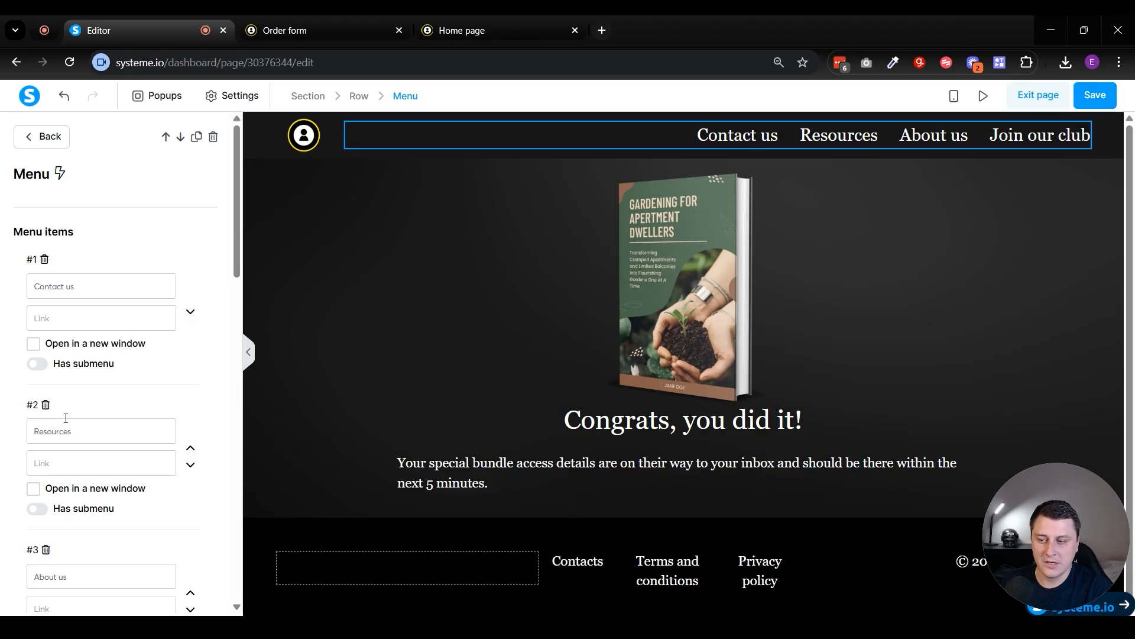
left_click_drag(101, 299, 71, 299)
key("BackSpace")
left_click(1088, 101)
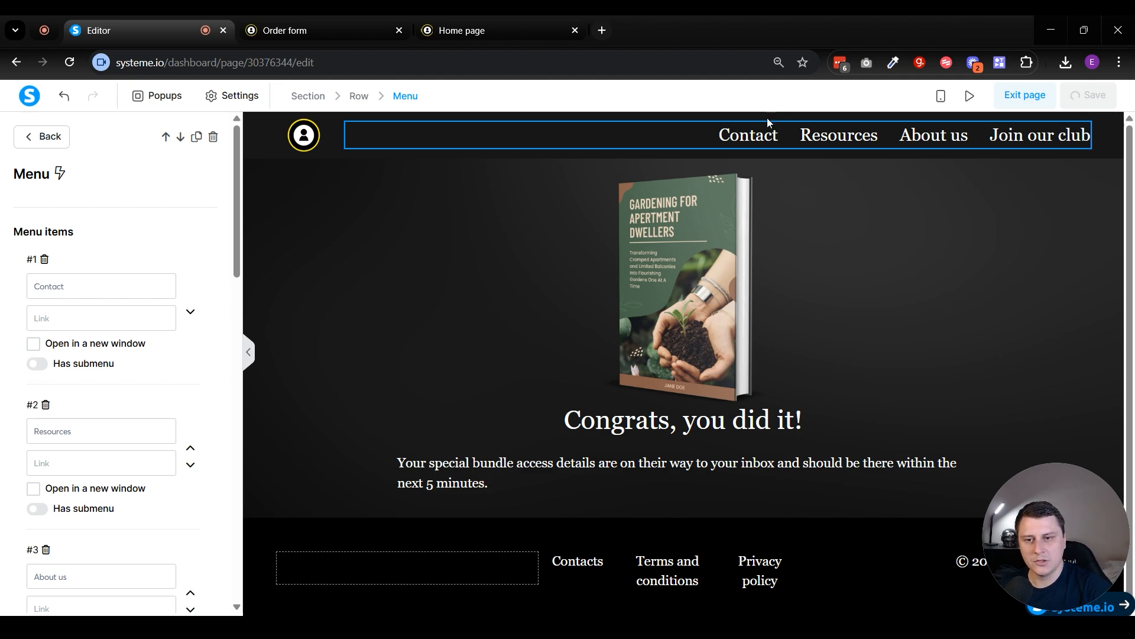
Step: Exit the Thank You Page editor and reopen the funnel's Sales page for editing
left_click(1014, 99)
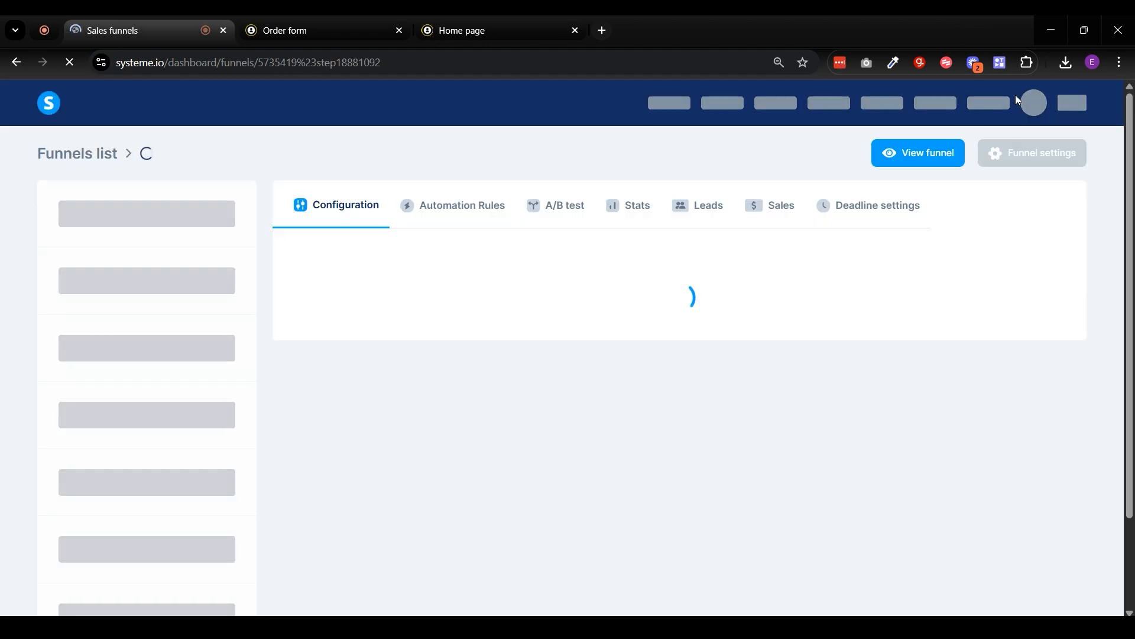
left_click(105, 205)
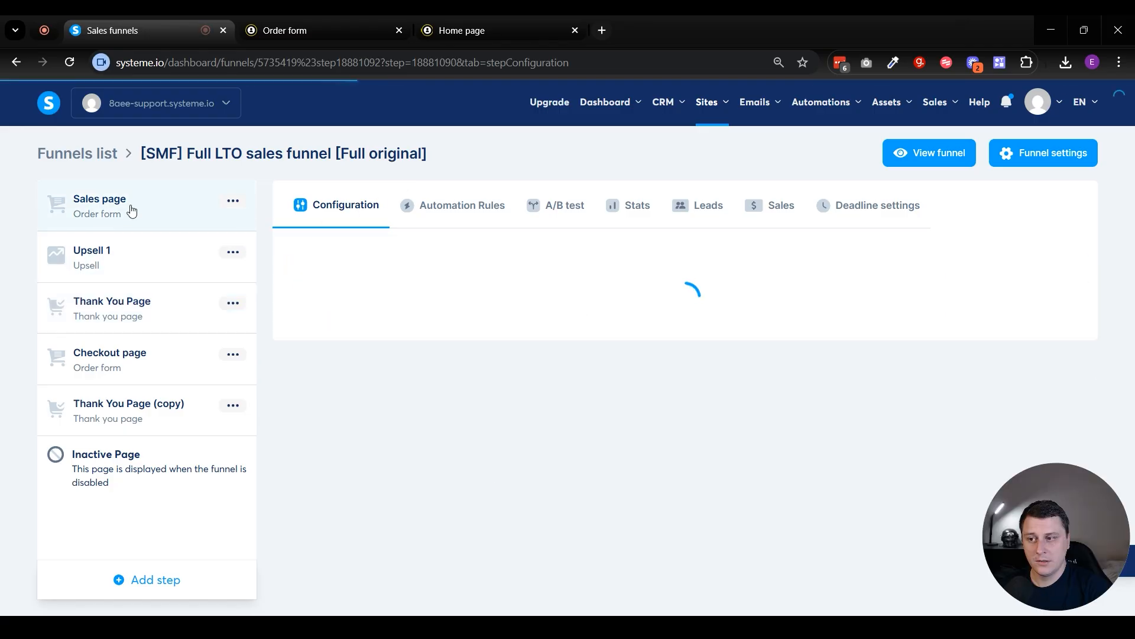
left_click(1032, 314)
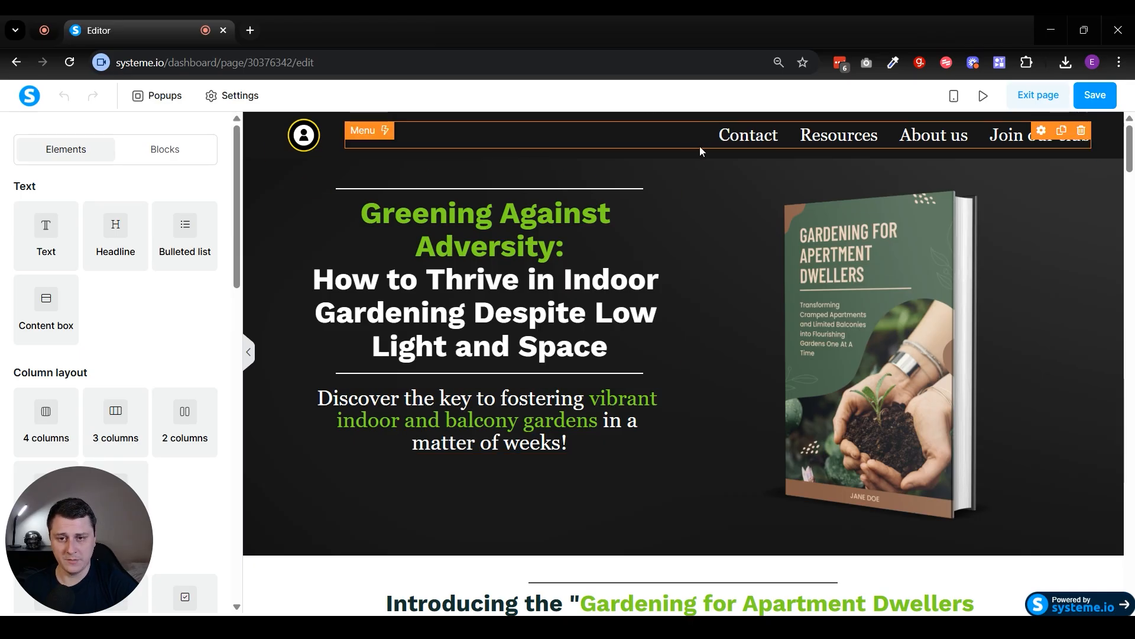
Step: Give the header menu's Resources item a submenu with the items "Freebies" and "Product 1", and save the page
left_click(654, 138)
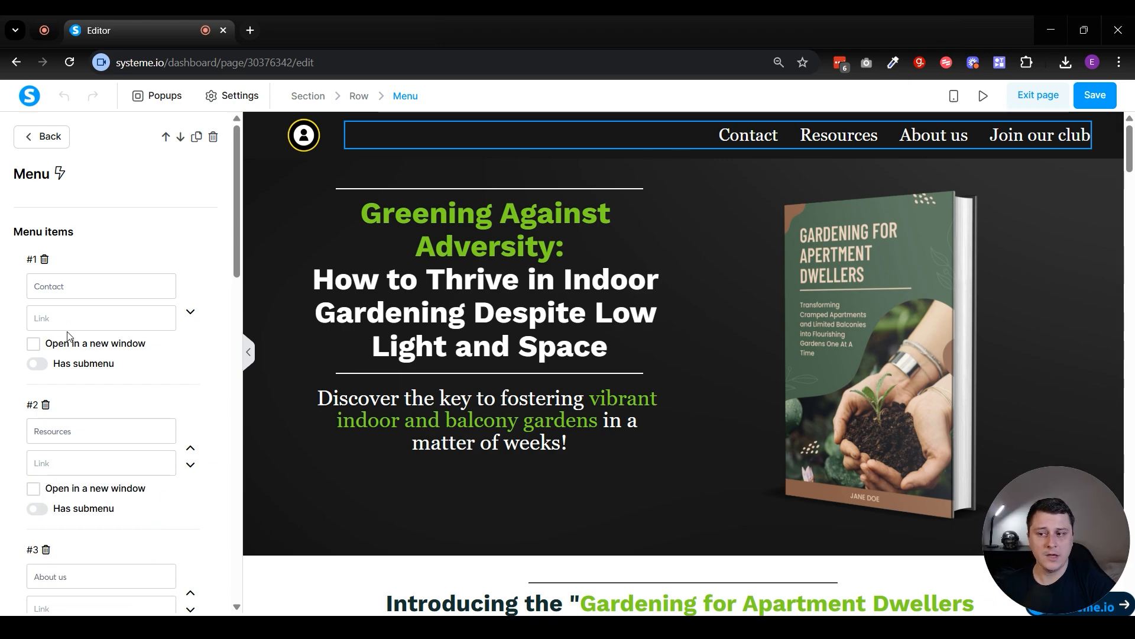
left_click(37, 364)
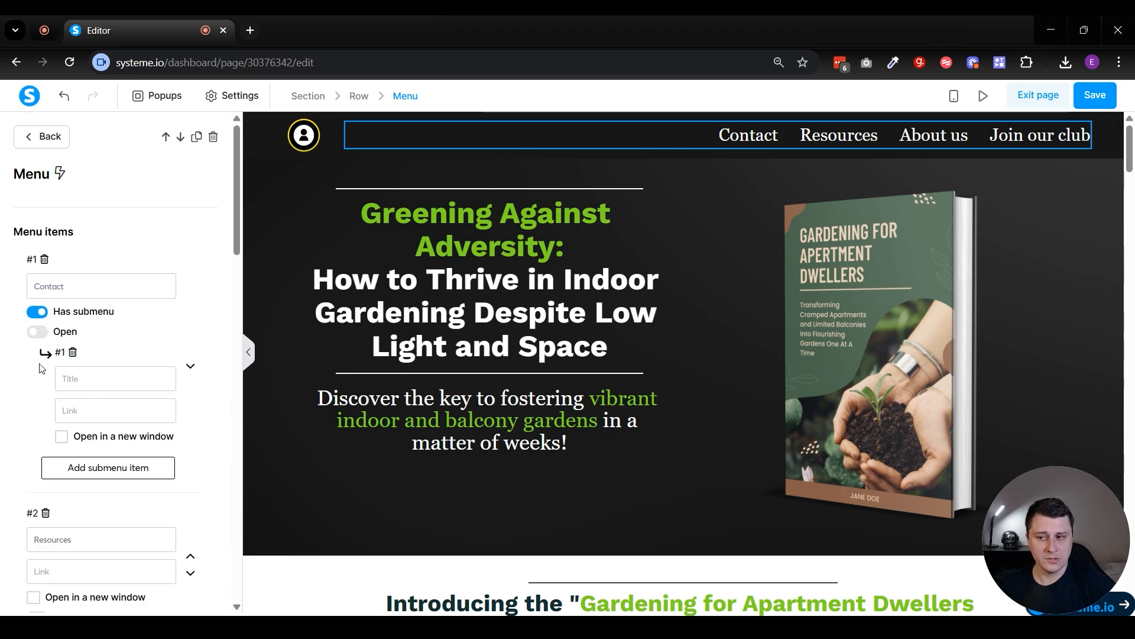
left_click(39, 312)
scroll(127, 310, "down", 4)
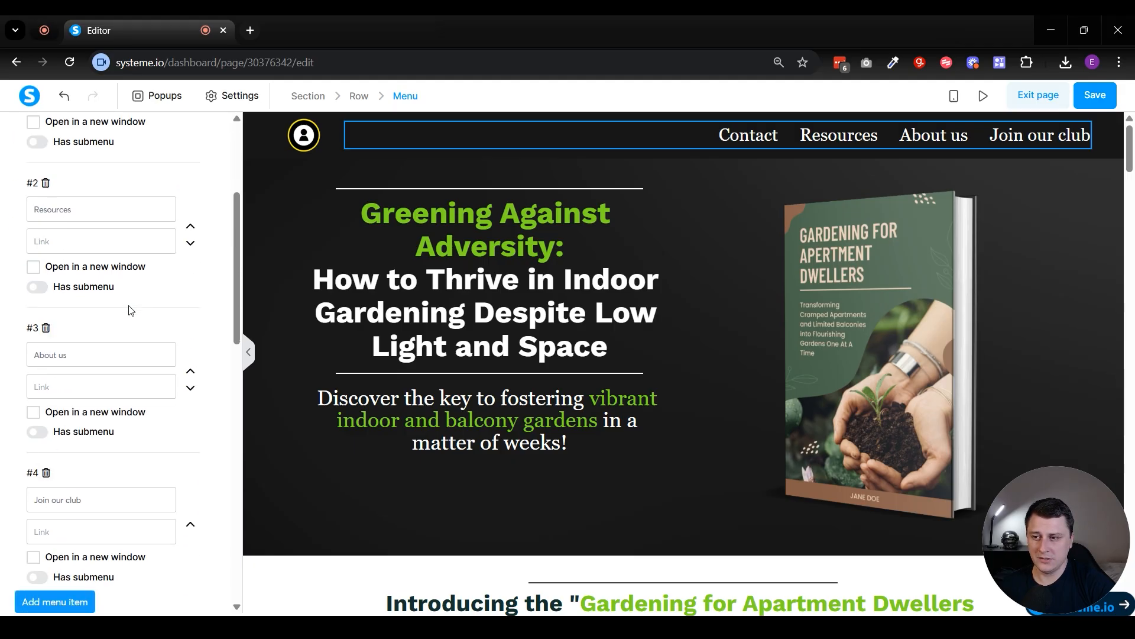
left_click(39, 286)
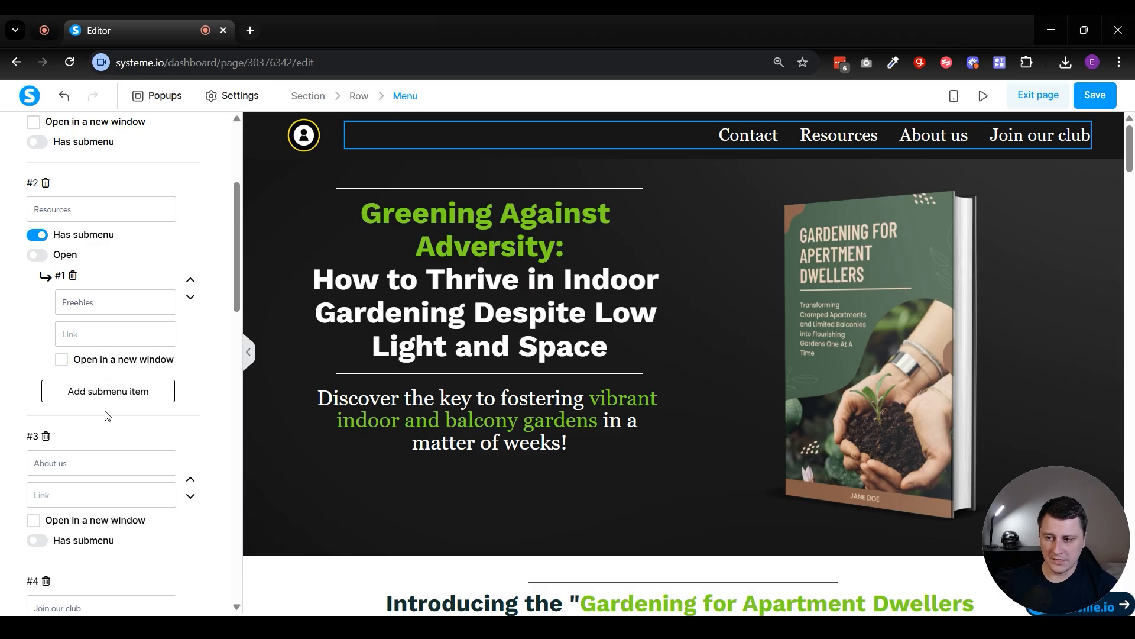
left_click(106, 395)
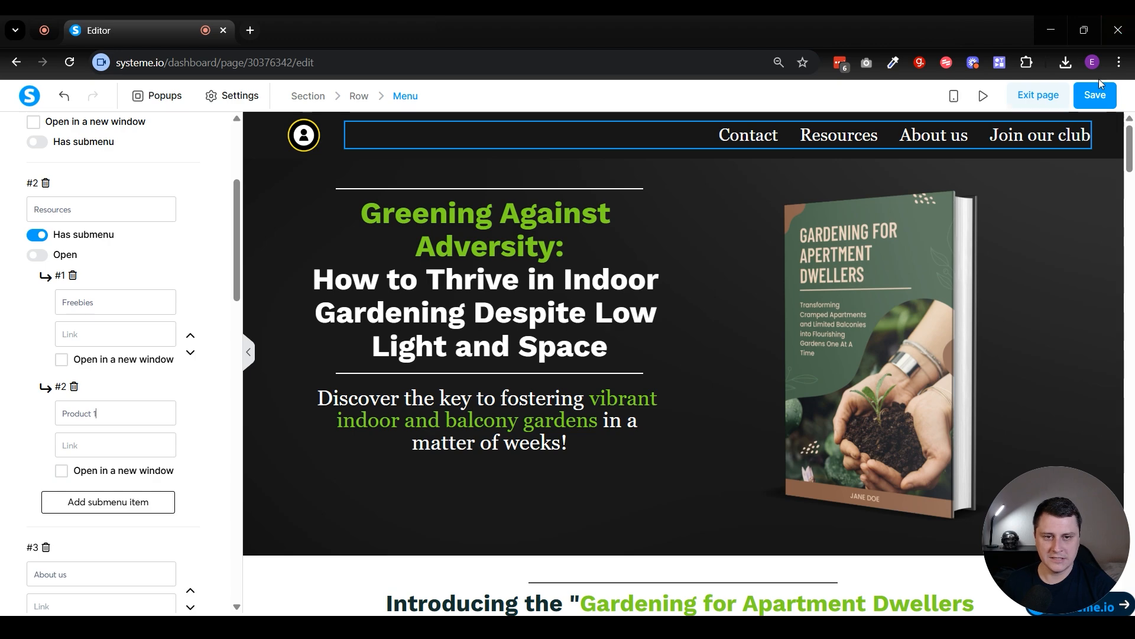
left_click(1101, 103)
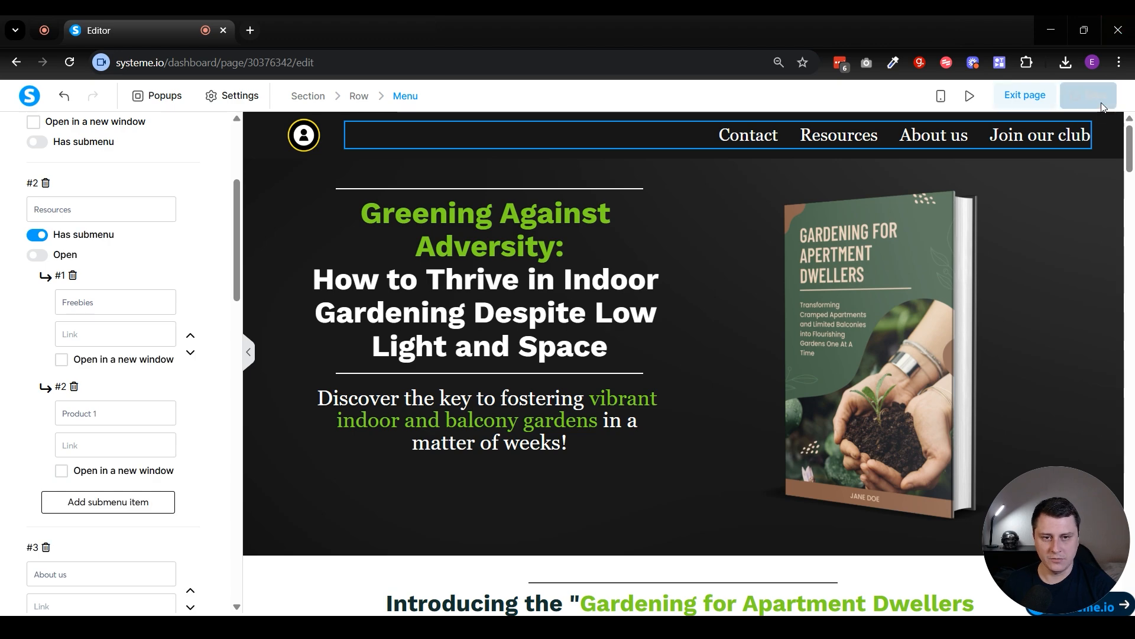
Step: Preview the sales page, check the submenu under Resources, and return to the page editor
left_click(970, 96)
mouse_move(790, 135)
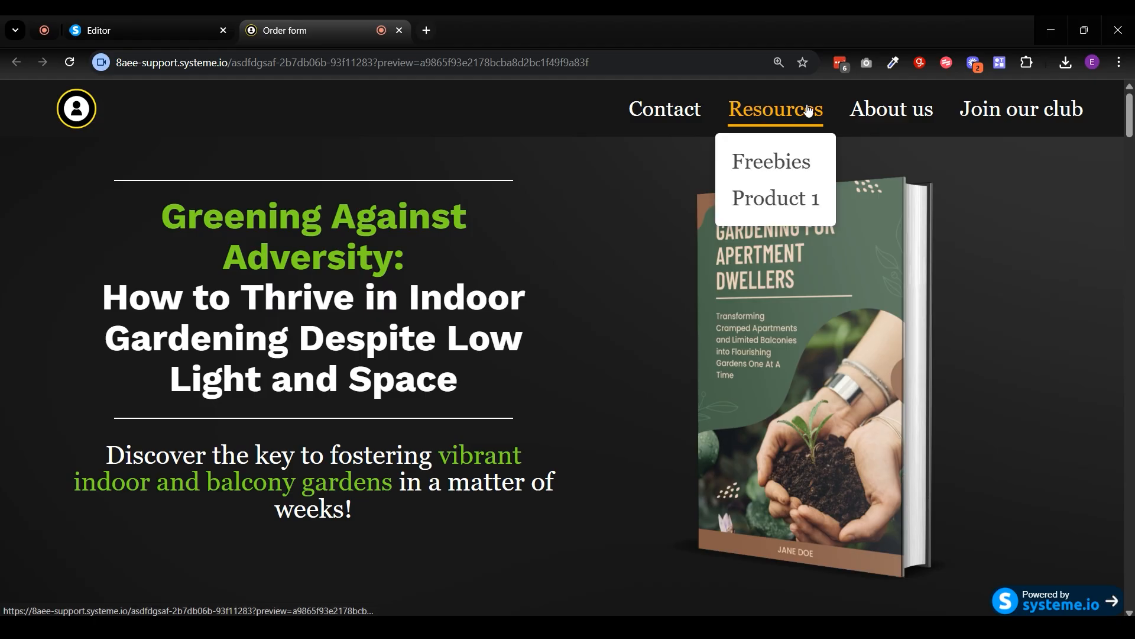
left_click(172, 24)
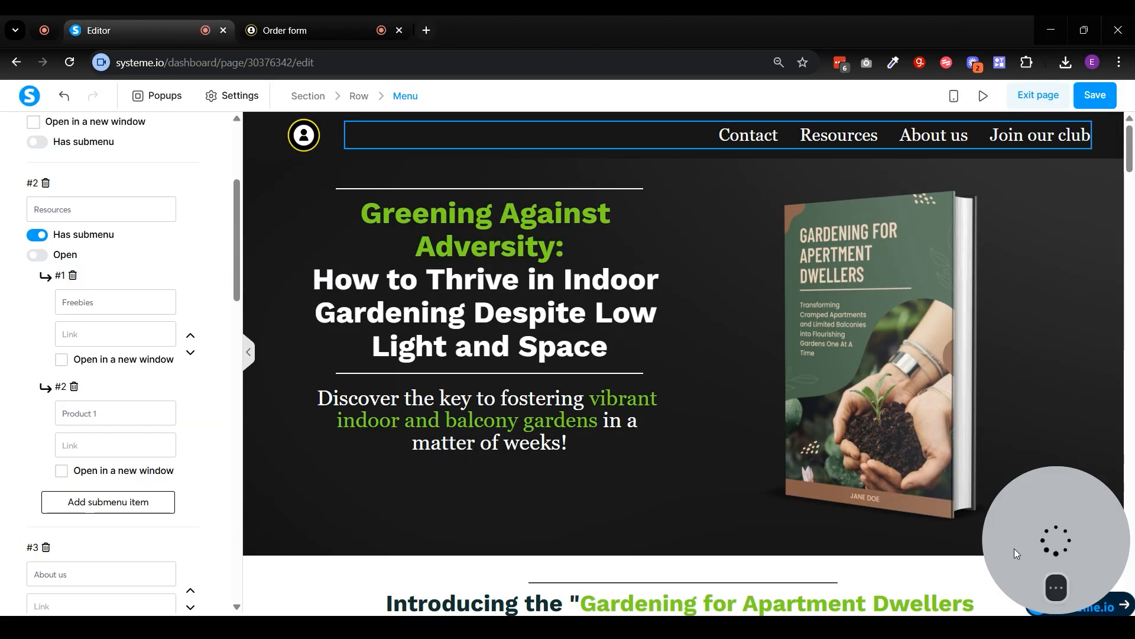
Step: Reorder the header menu items to About us, Contact, Resources, Join our club
scroll(132, 368, "up", 4)
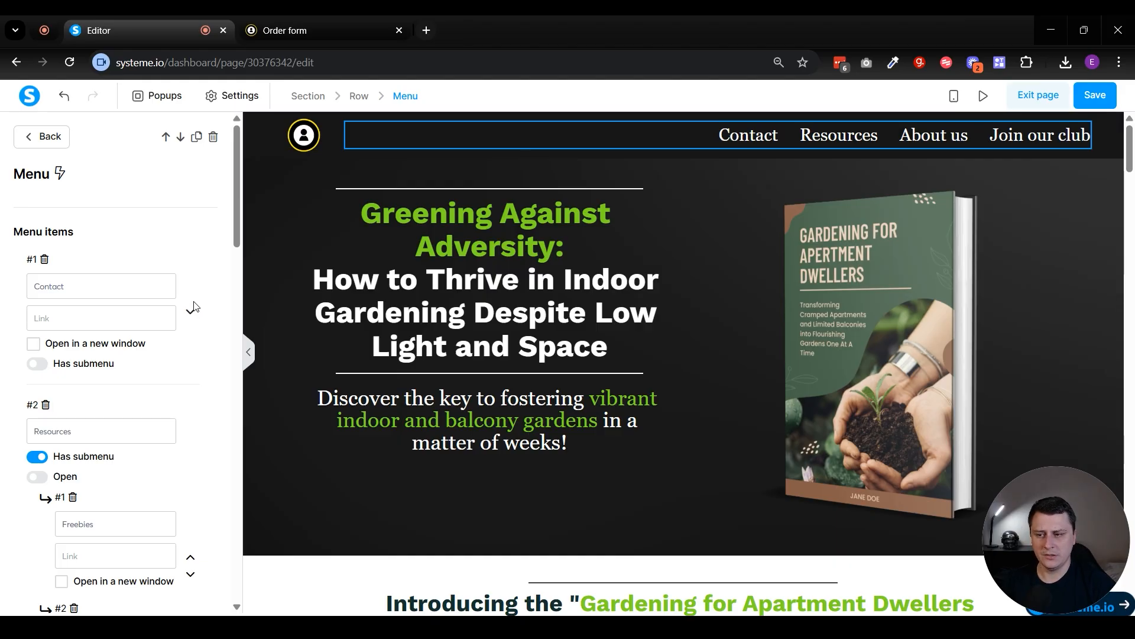
scroll(194, 306, "down", 3)
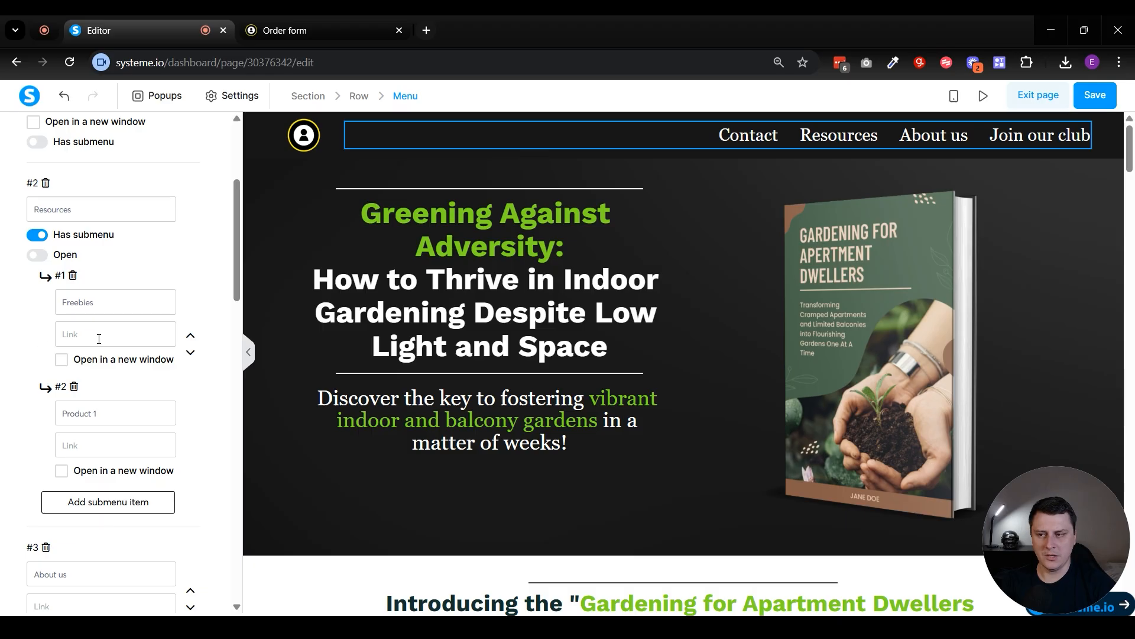
left_click(190, 354)
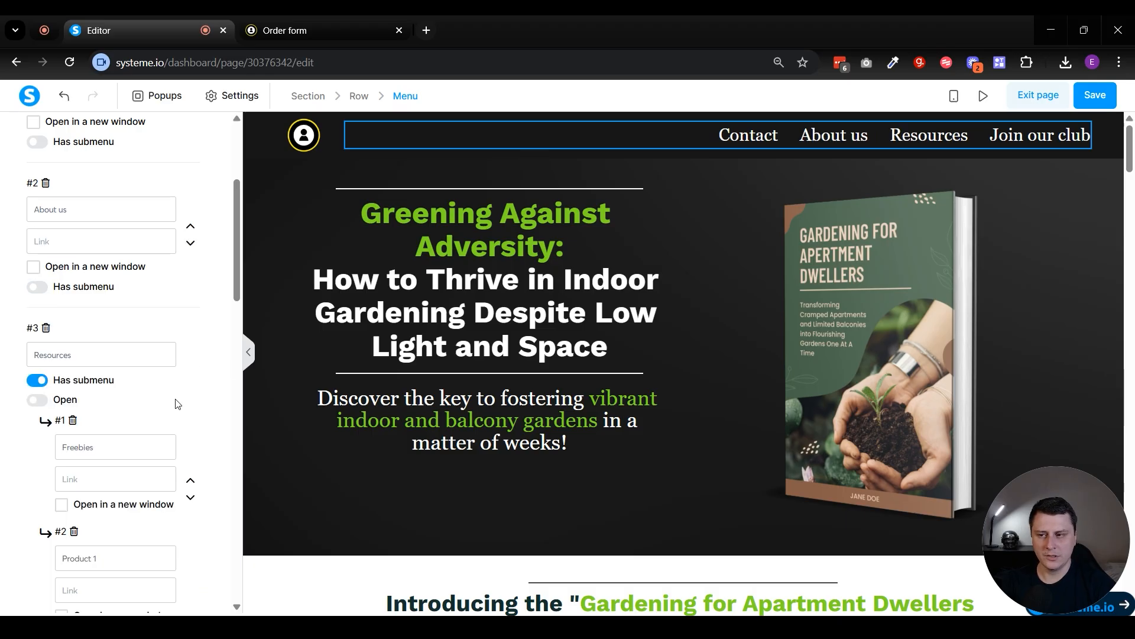
scroll(177, 403, "up", 4)
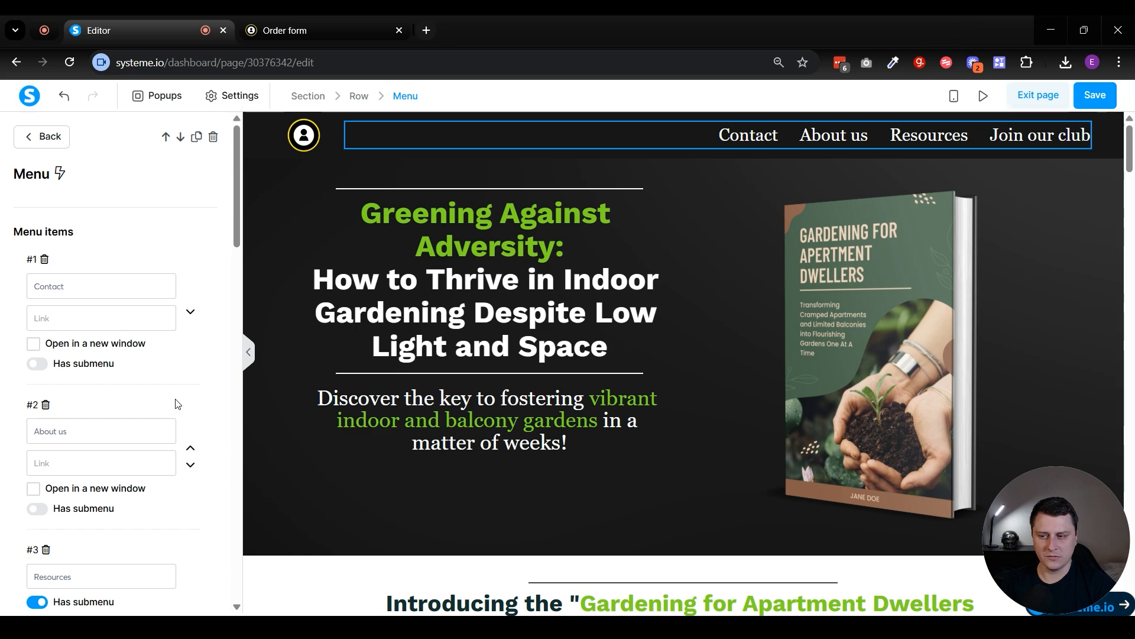
scroll(175, 404, "down", 10)
scroll(123, 373, "up", 10)
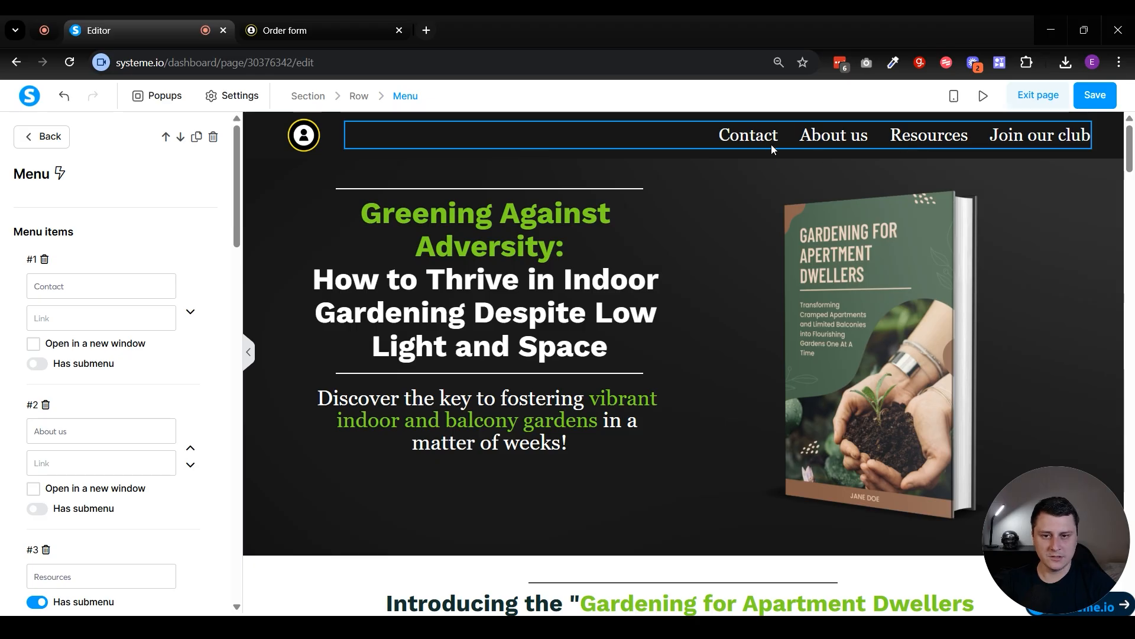
left_click(190, 449)
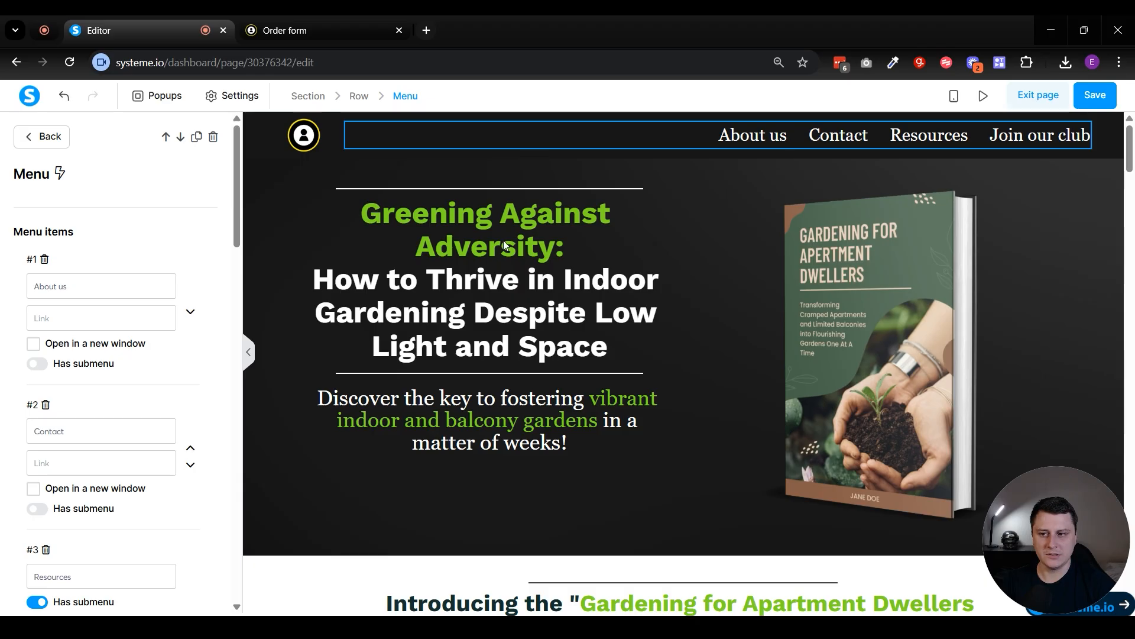
Step: Save and exit the sales page, and open the Culinary blog's layout for editing
left_click(1095, 98)
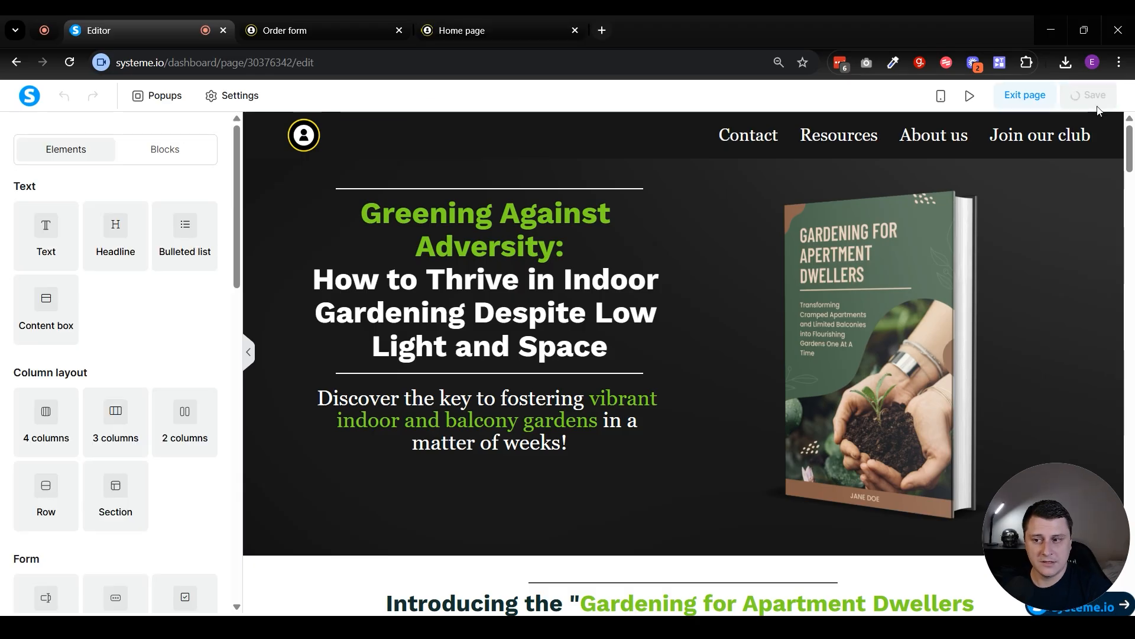
left_click(1024, 96)
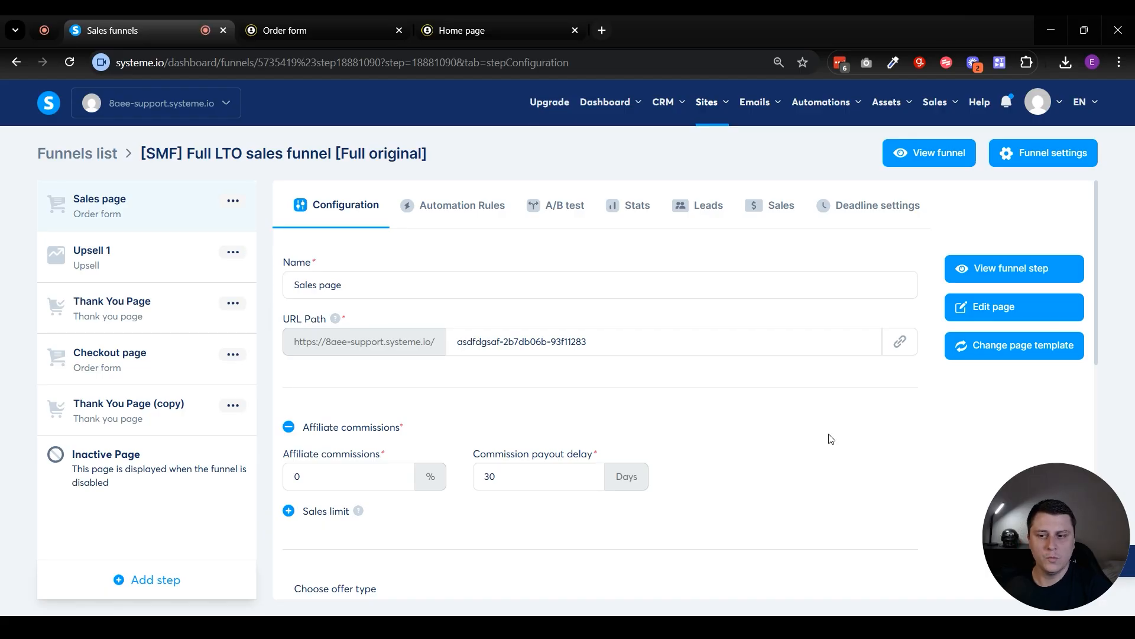
mouse_move(710, 116)
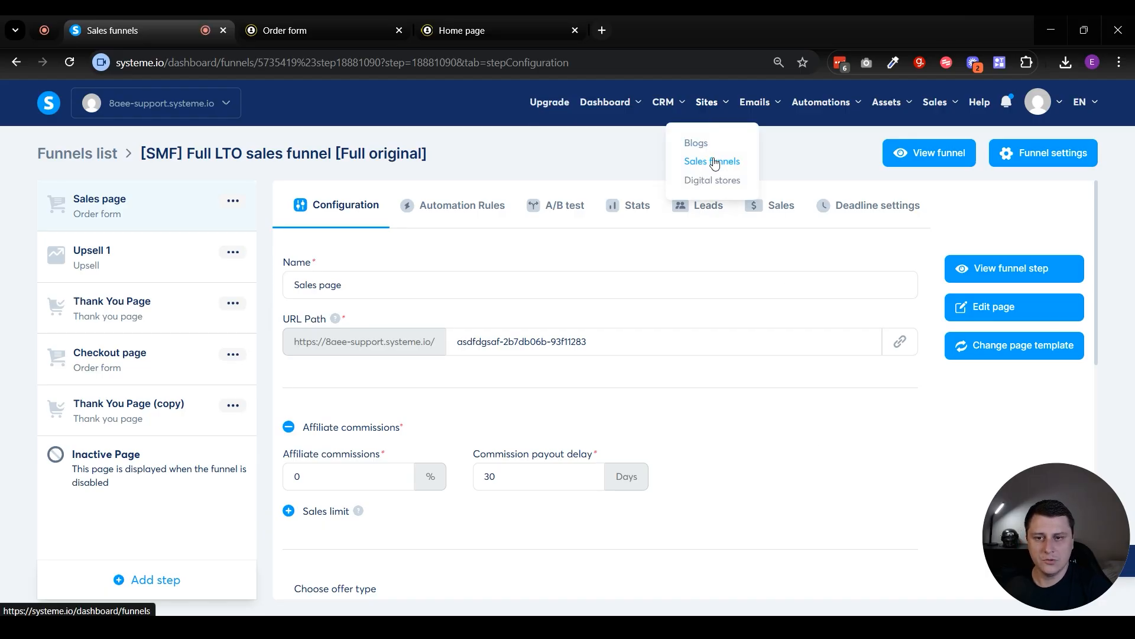
left_click(709, 149)
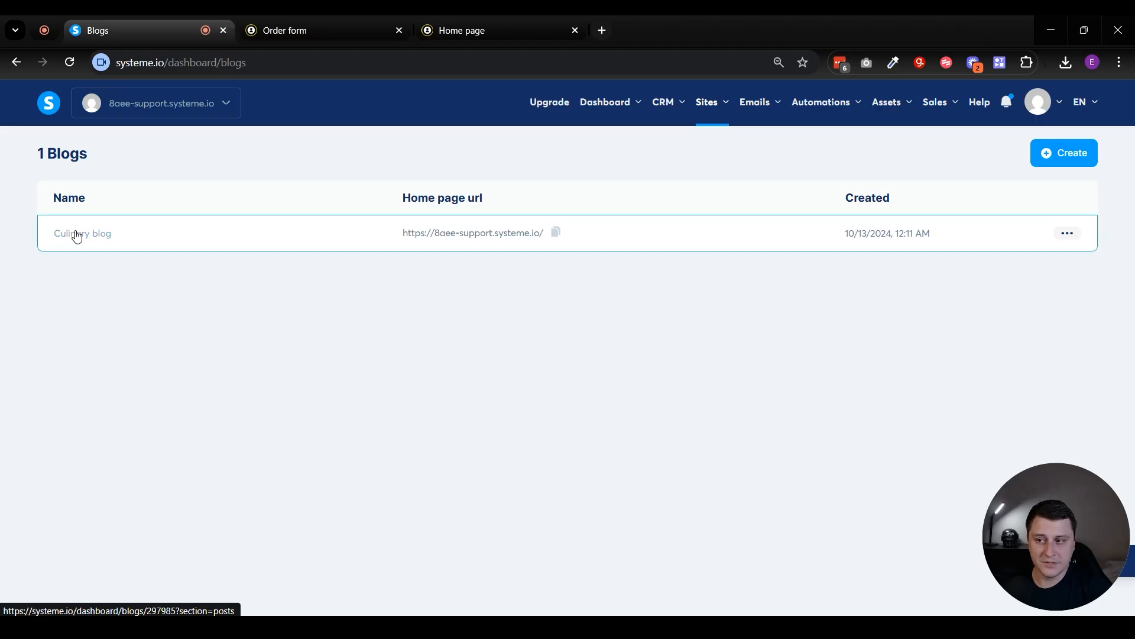
left_click(74, 233)
left_click(837, 166)
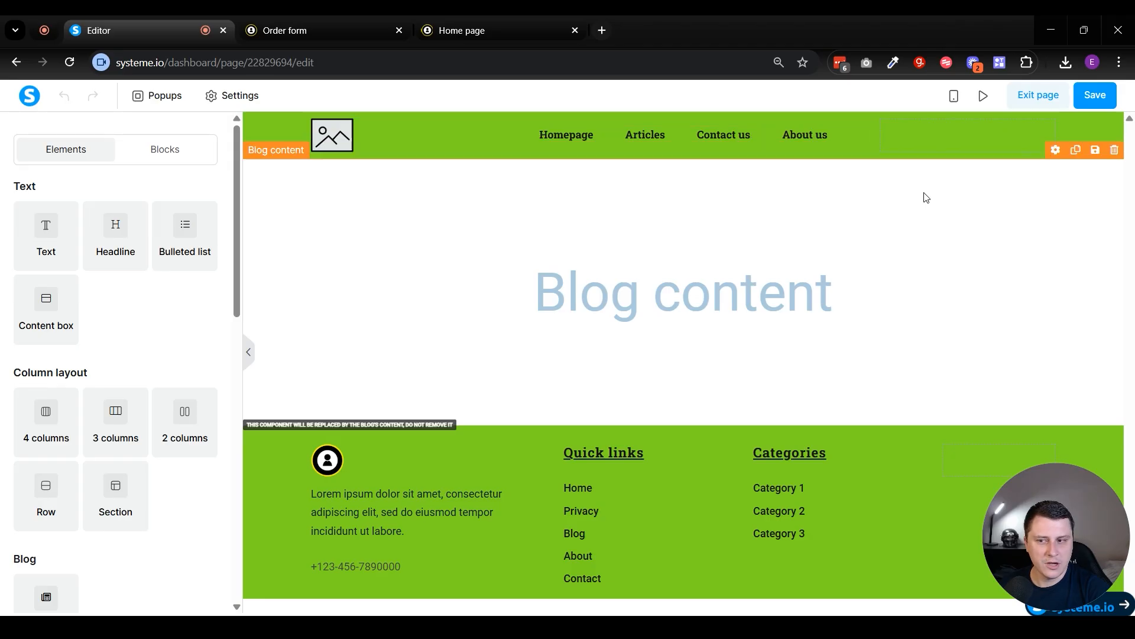
Step: Look at the live Home page's header for comparison and return to the blog layout editor
scroll(160, 385, "down", 4)
left_click(438, 29)
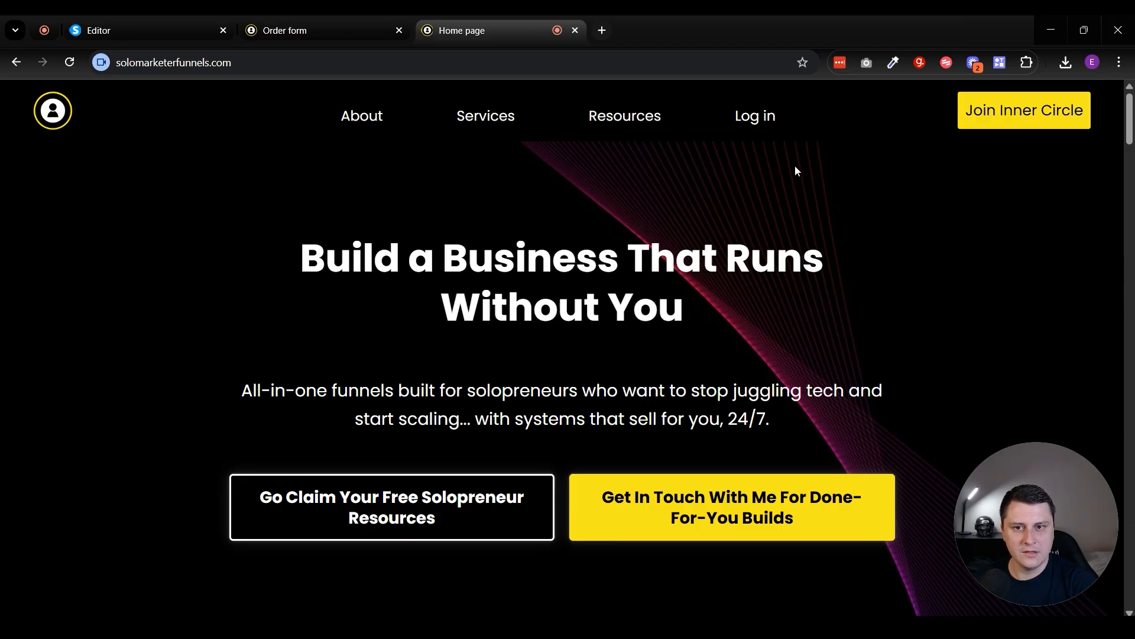
left_click(330, 24)
left_click(156, 24)
Step: Add a button to the empty third column of the blog header row and clear its subtext
scroll(112, 379, "down", 9)
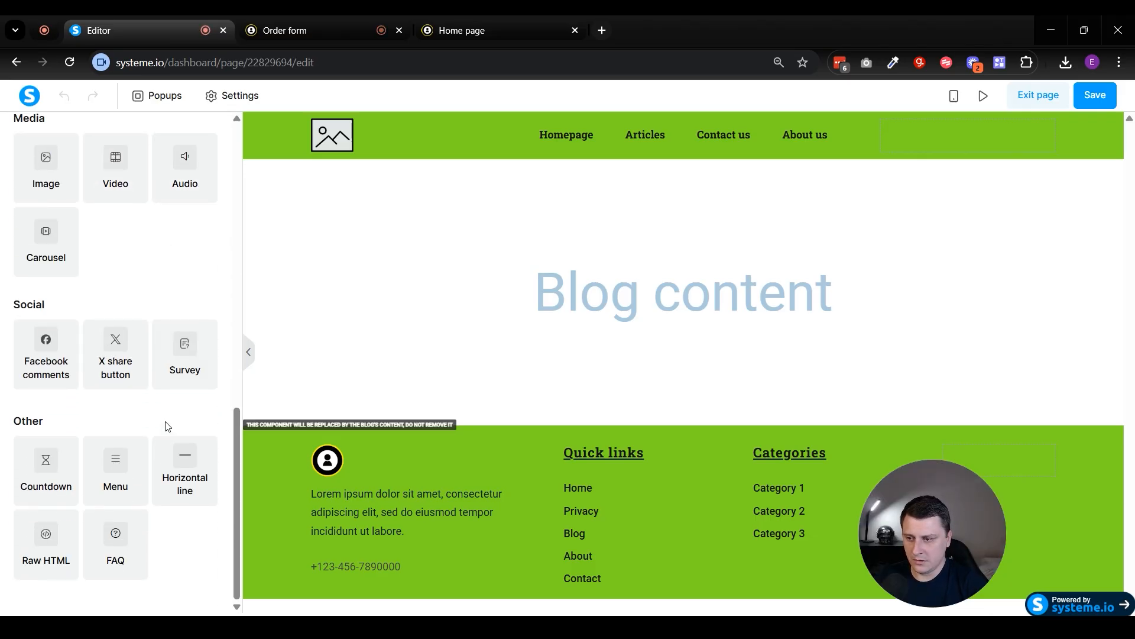
scroll(172, 379, "up", 9)
left_click_drag(115, 363, 1005, 148)
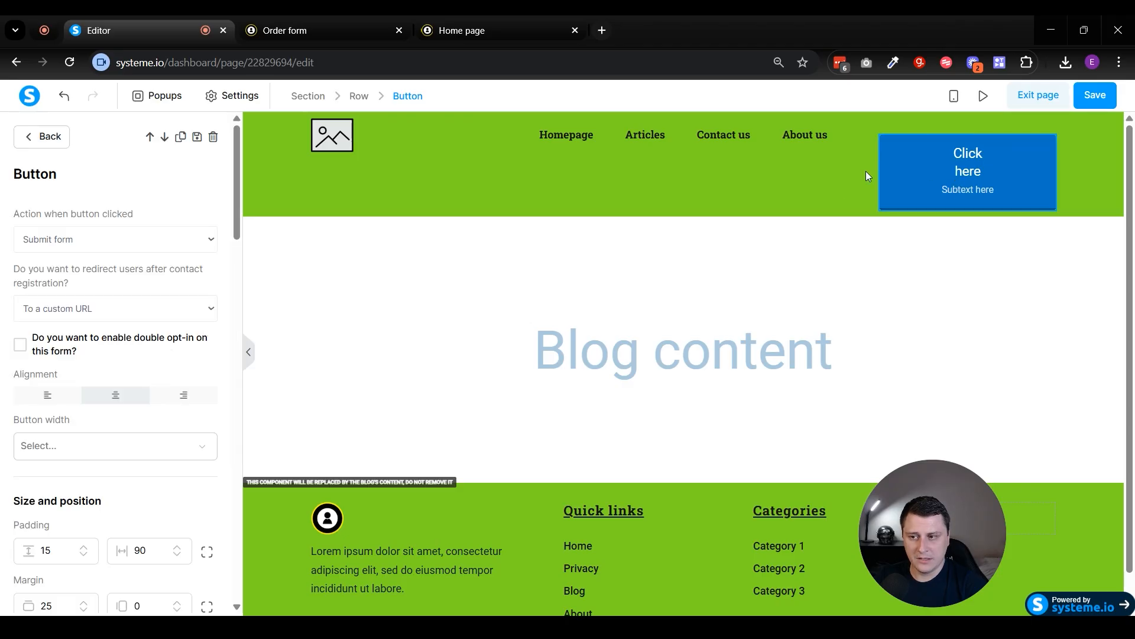
scroll(110, 387, "down", 3)
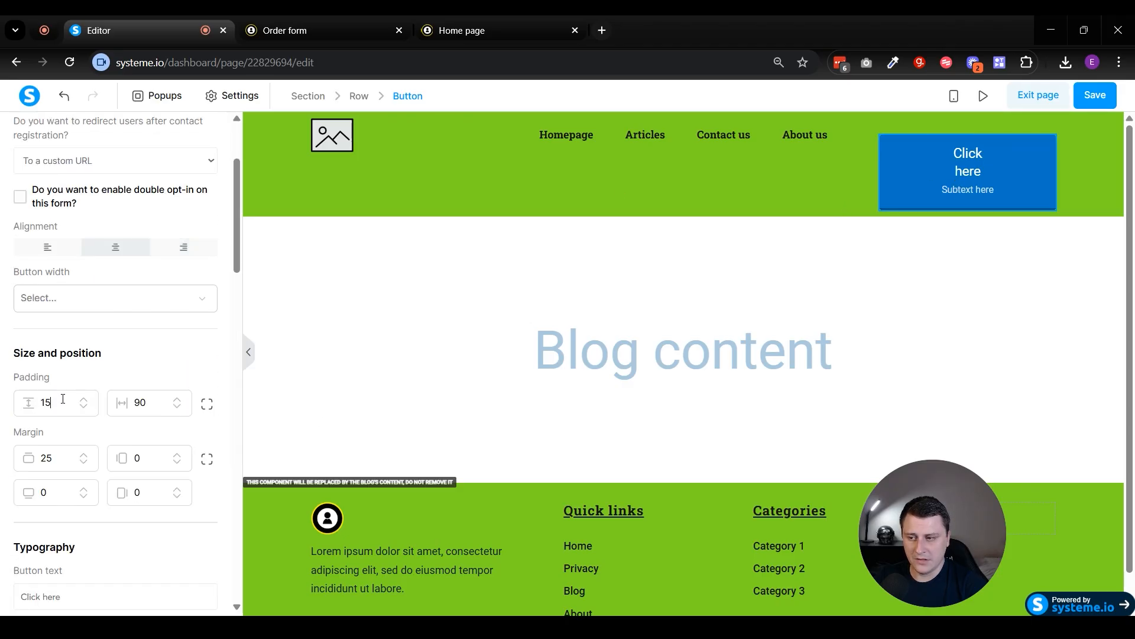
scroll(83, 402, "down", 5)
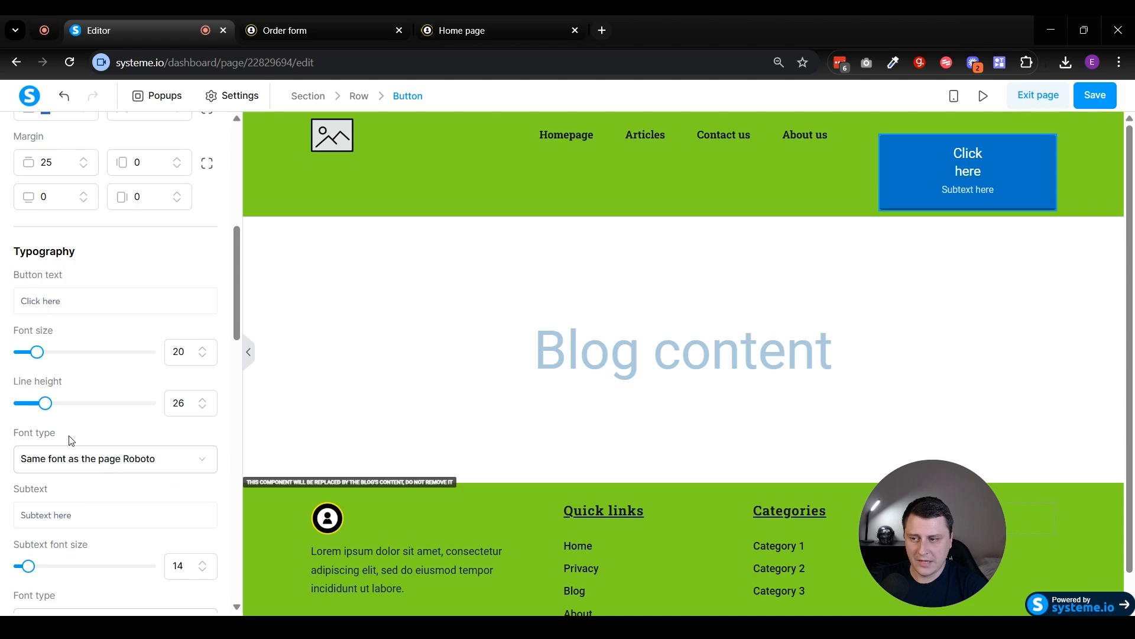
scroll(82, 425, "down", 3)
triple_click(56, 368)
key("BackSpace")
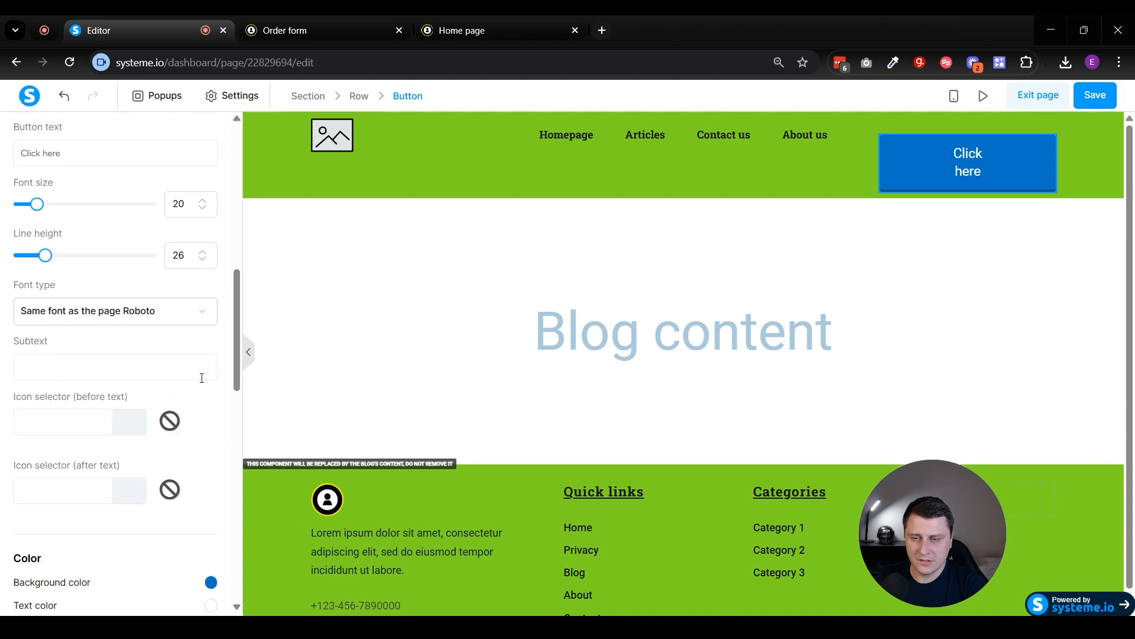
left_click(772, 230)
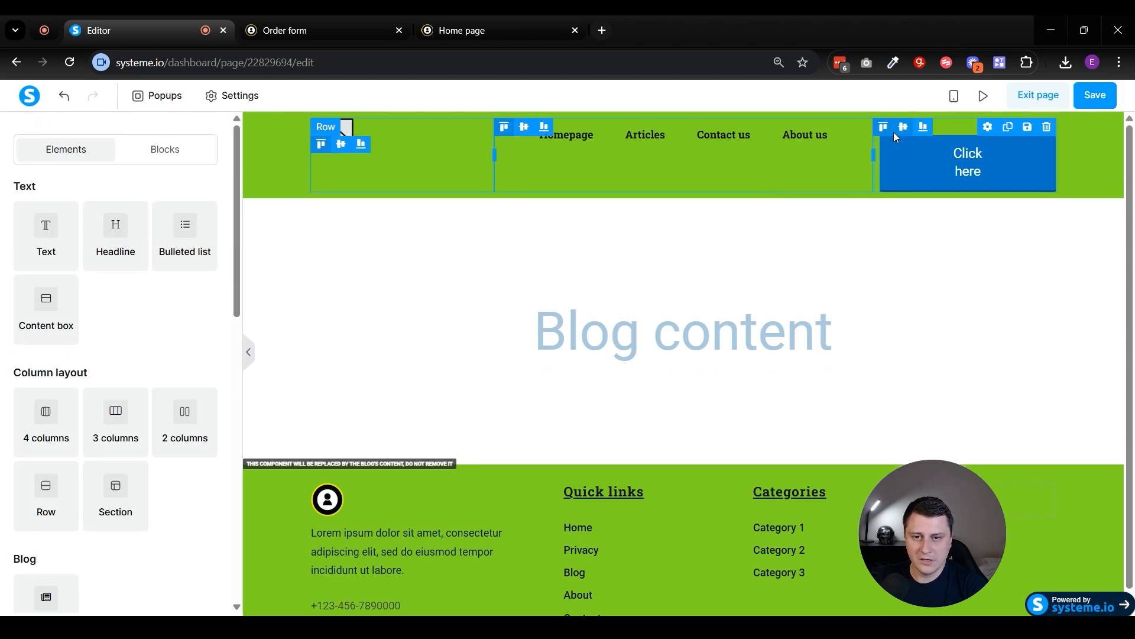
Step: Vertically center the contents of all three columns in the blog header row
left_click(903, 130)
left_click(524, 126)
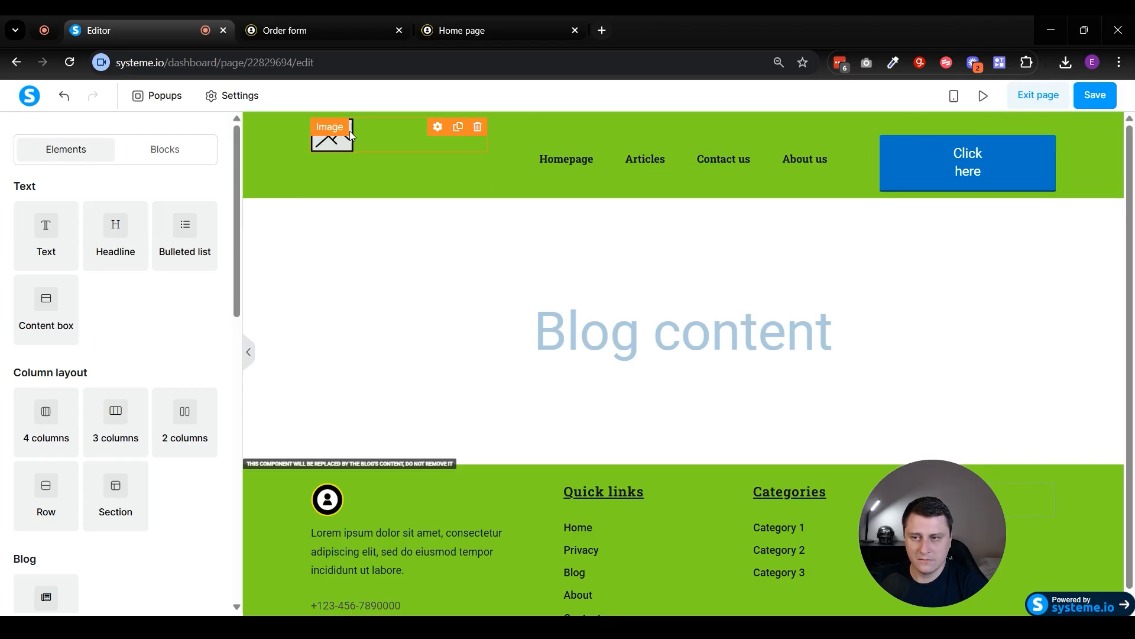
left_click(340, 143)
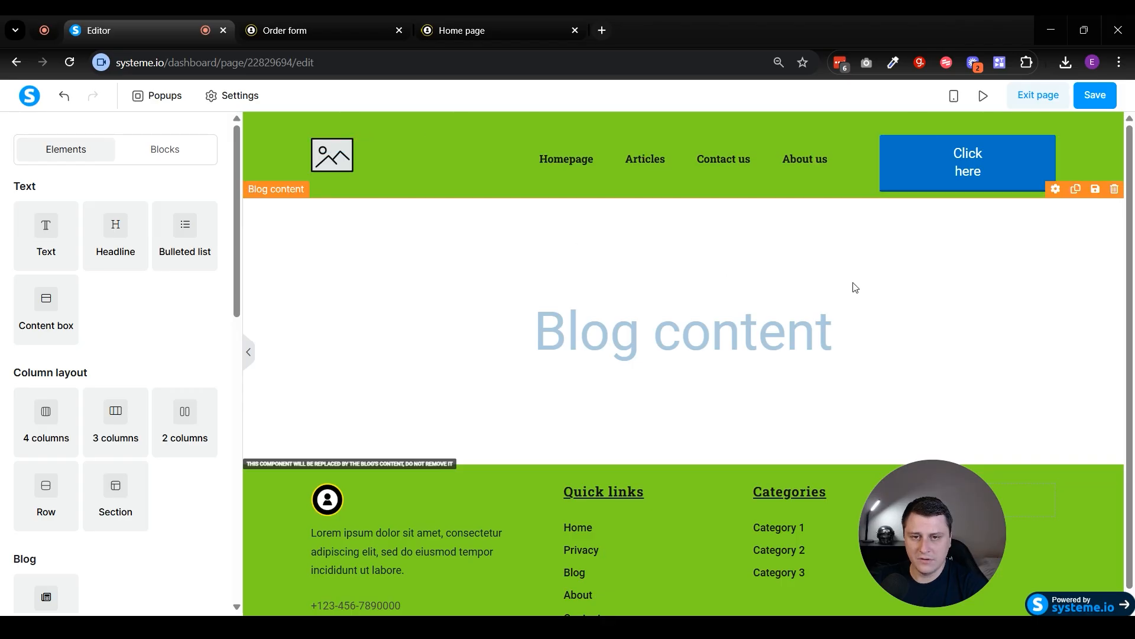
Step: Clear the header button's vertical padding and top margin to make the header slimmer
left_click(941, 175)
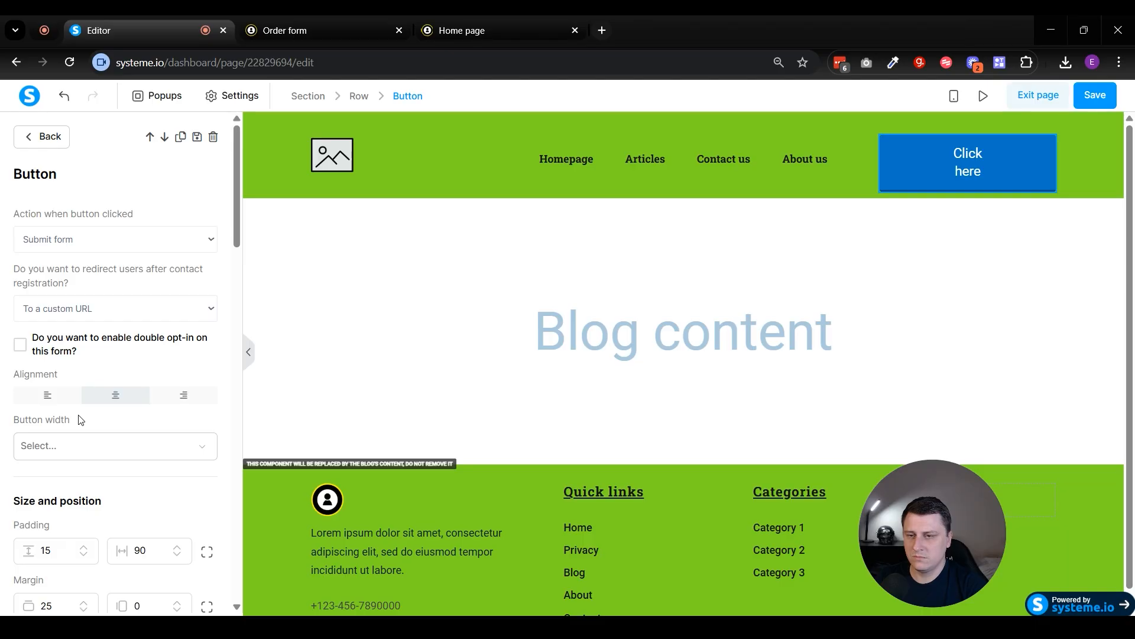
scroll(69, 455, "down", 2)
double_click(47, 402)
key("BackSpace")
double_click(55, 456)
key("BackSpace")
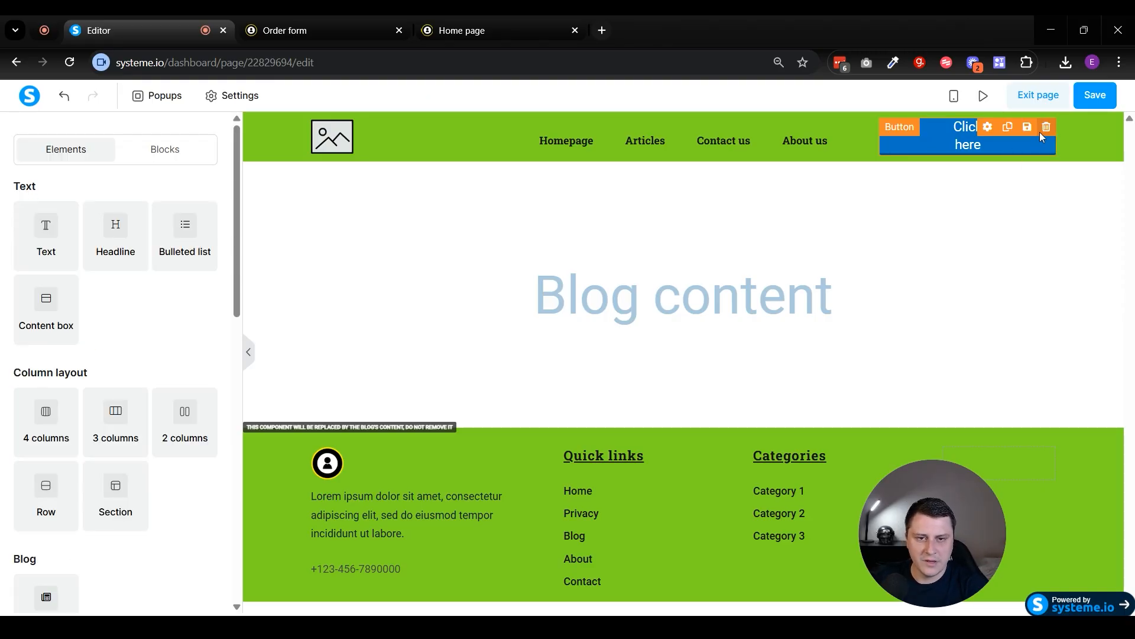
Step: Delete the header button and add a two-column layout above the existing header row
left_click(1047, 126)
left_click(645, 162)
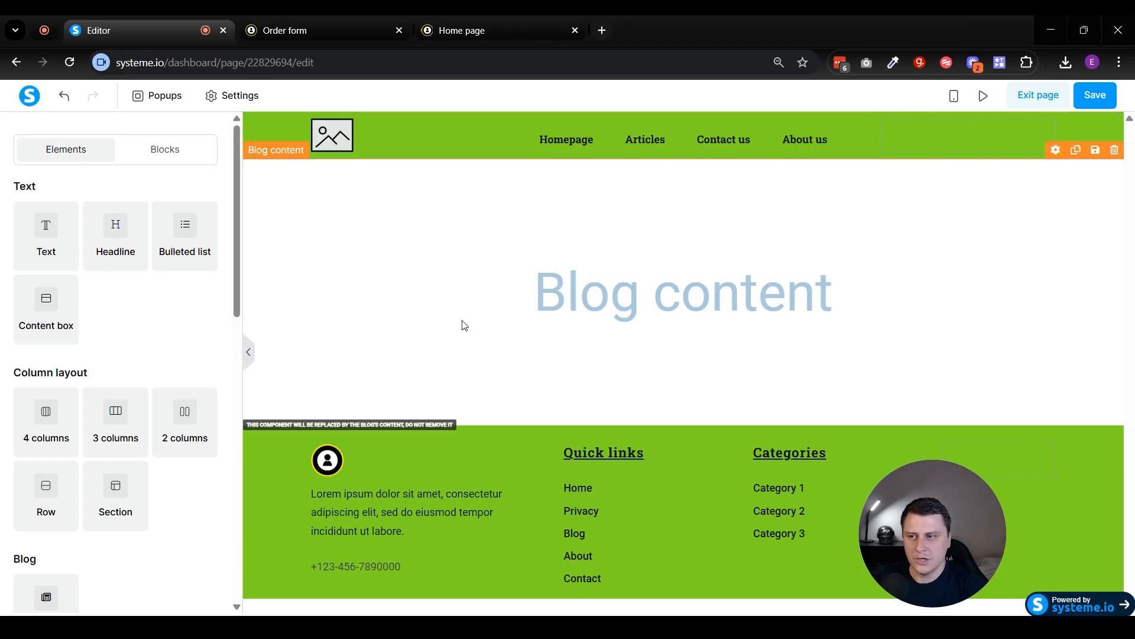
scroll(130, 399, "down", 1)
left_click_drag(195, 362, 702, 137)
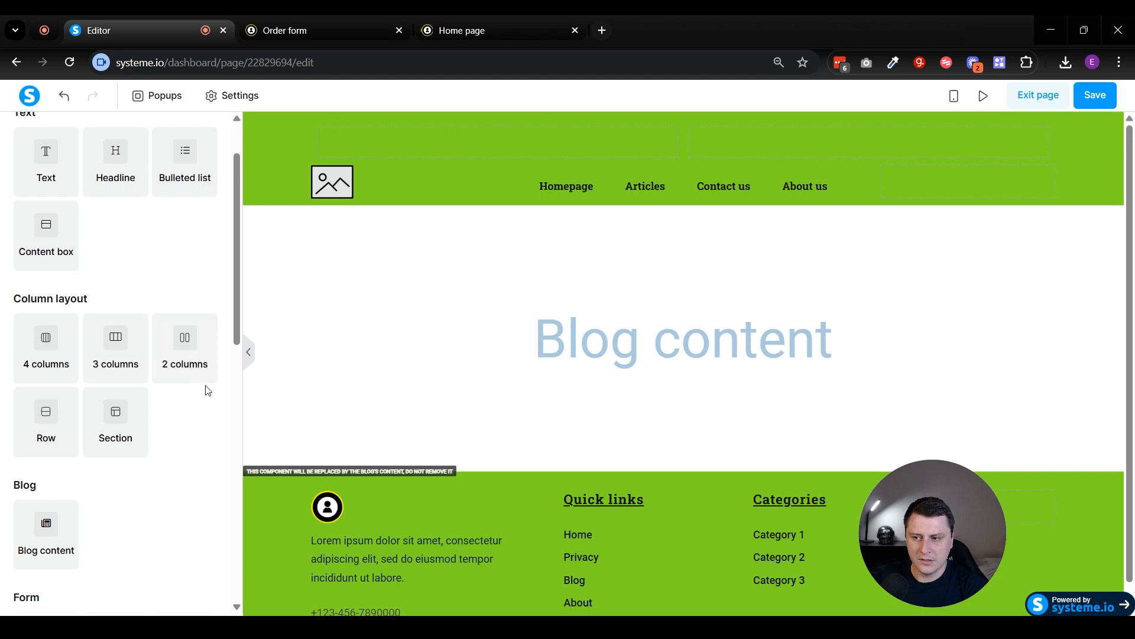
Step: Place the logo and the menu in the two columns of the new row and delete the old three-column row
left_click_drag(345, 187, 399, 140)
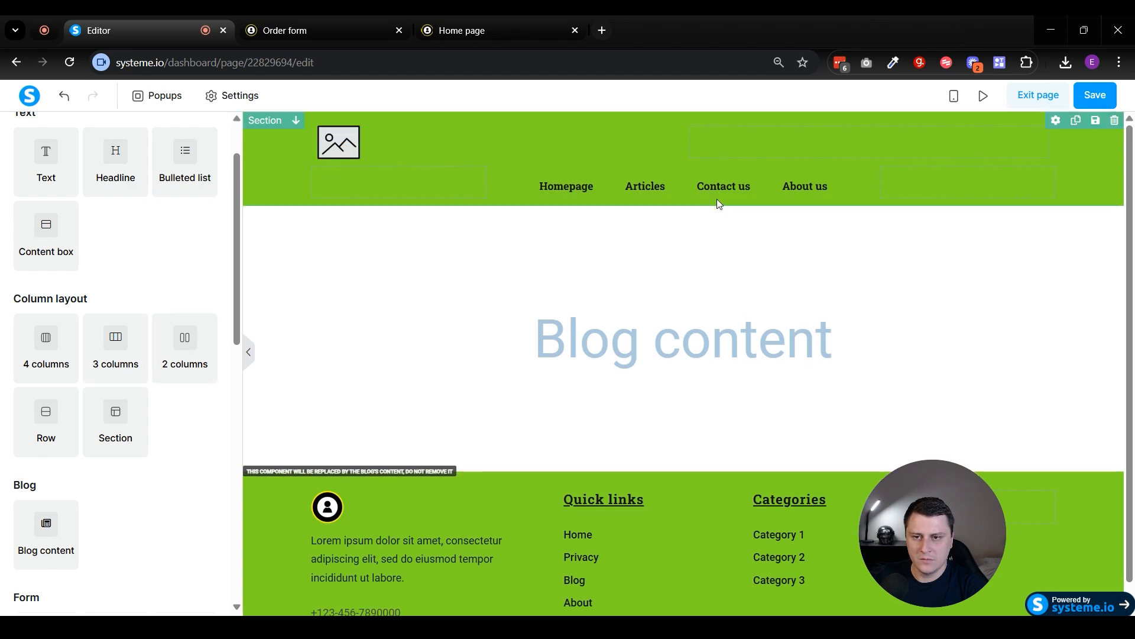
left_click_drag(683, 182, 805, 142)
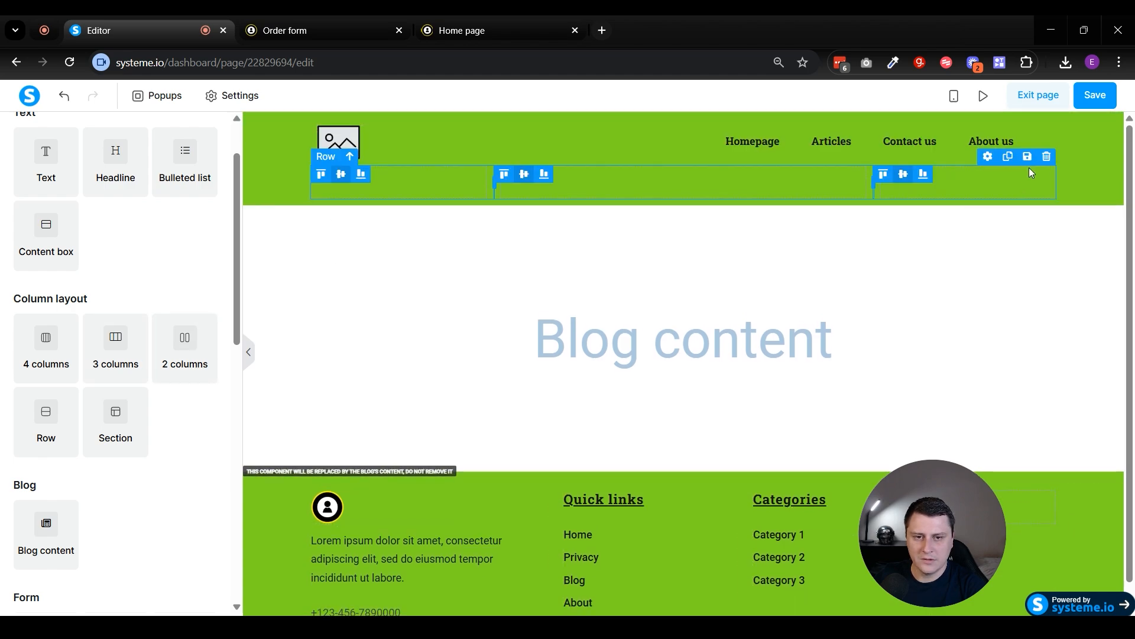
left_click(1047, 157)
left_click(633, 156)
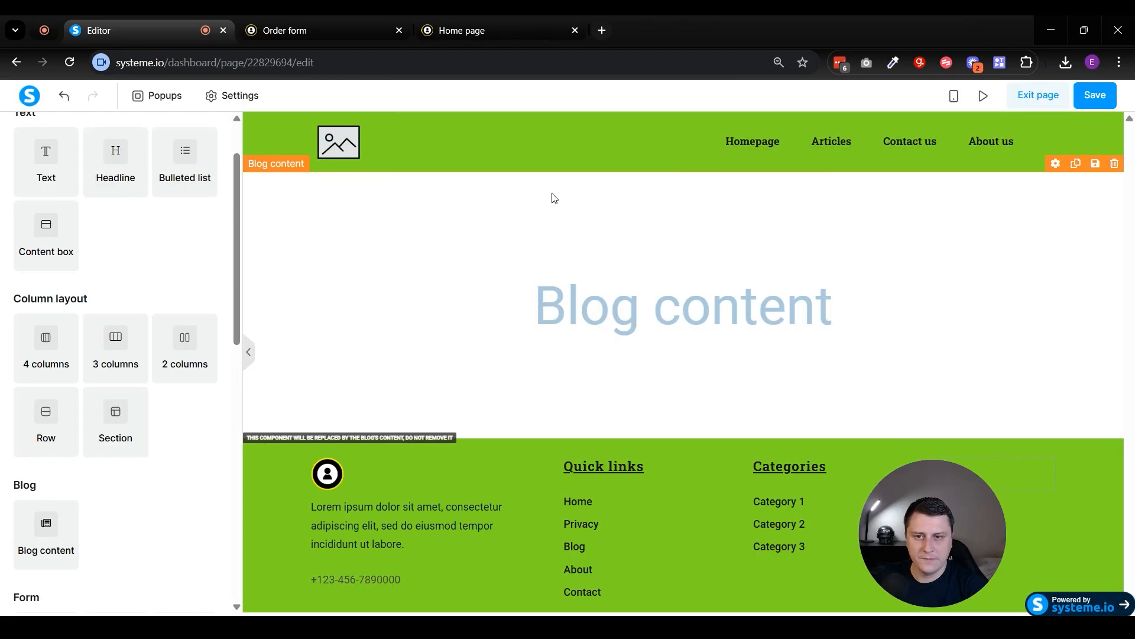
Step: Review the blog header menu's items and their blog links, and save the blog layout
left_click(836, 140)
scroll(92, 234, "down", 8)
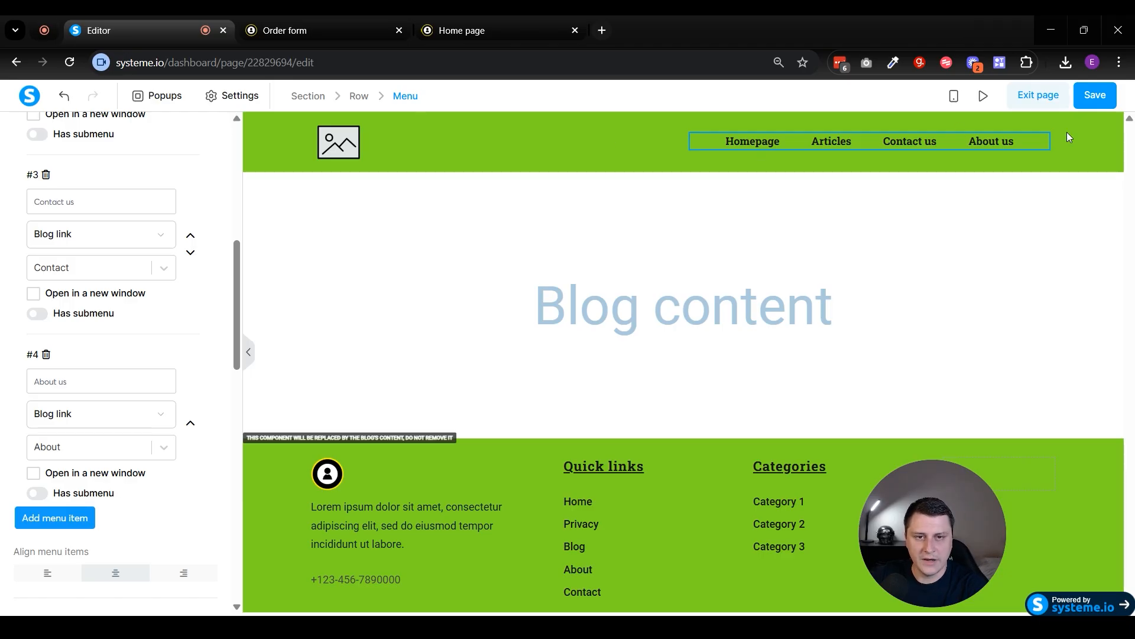
left_click(1094, 98)
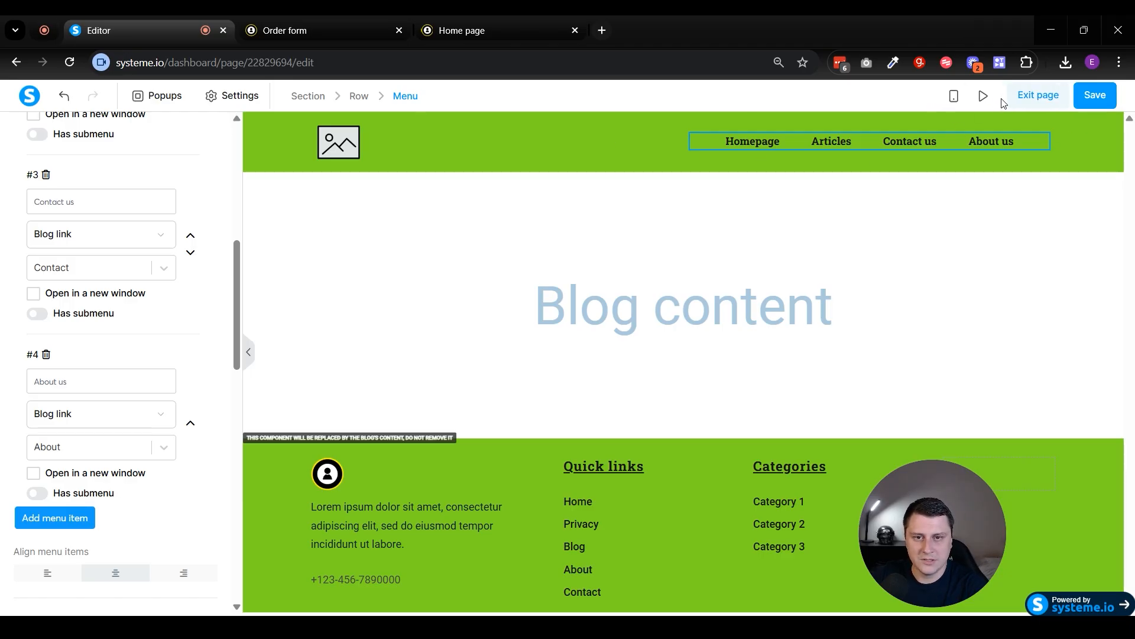
Step: Check how the blog layout's header and footer look in the mobile view
left_click(953, 97)
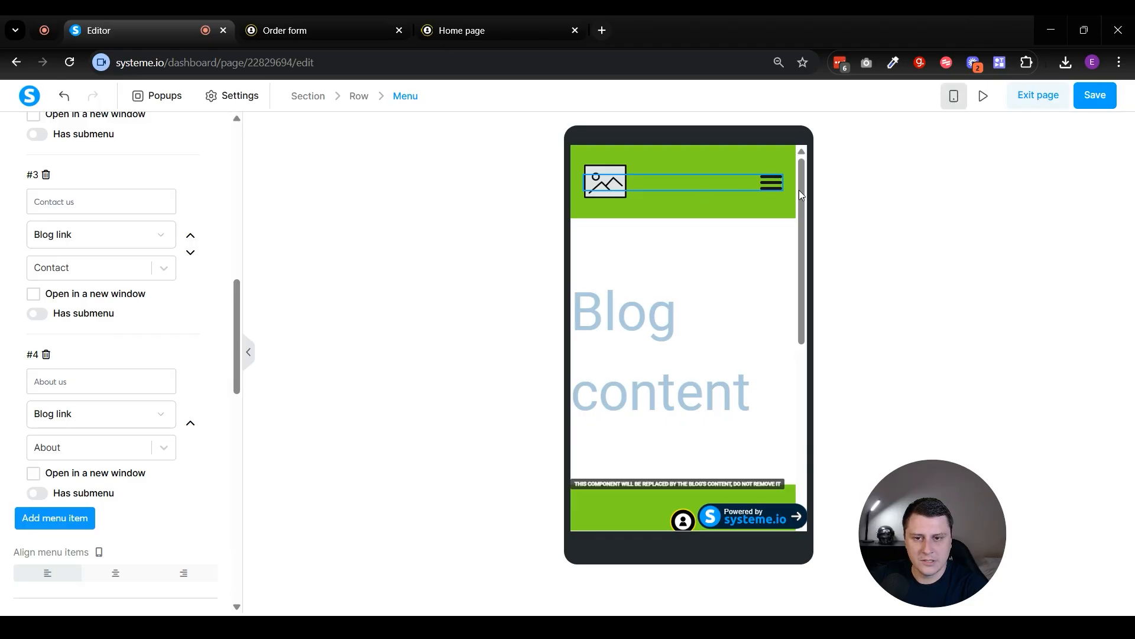
mouse_move(800, 190)
left_mouse_down()
mouse_move(787, 424)
mouse_move(788, 172)
left_mouse_up()
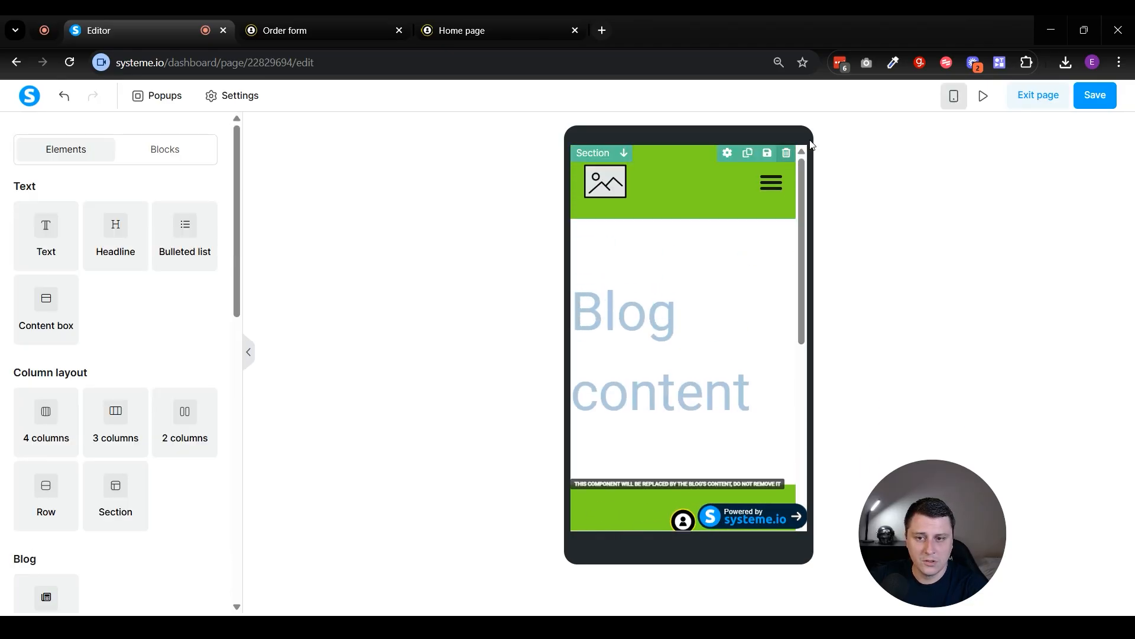
scroll(778, 248, "down", 10)
scroll(657, 317, "up", 2)
scroll(657, 316, "up", 8)
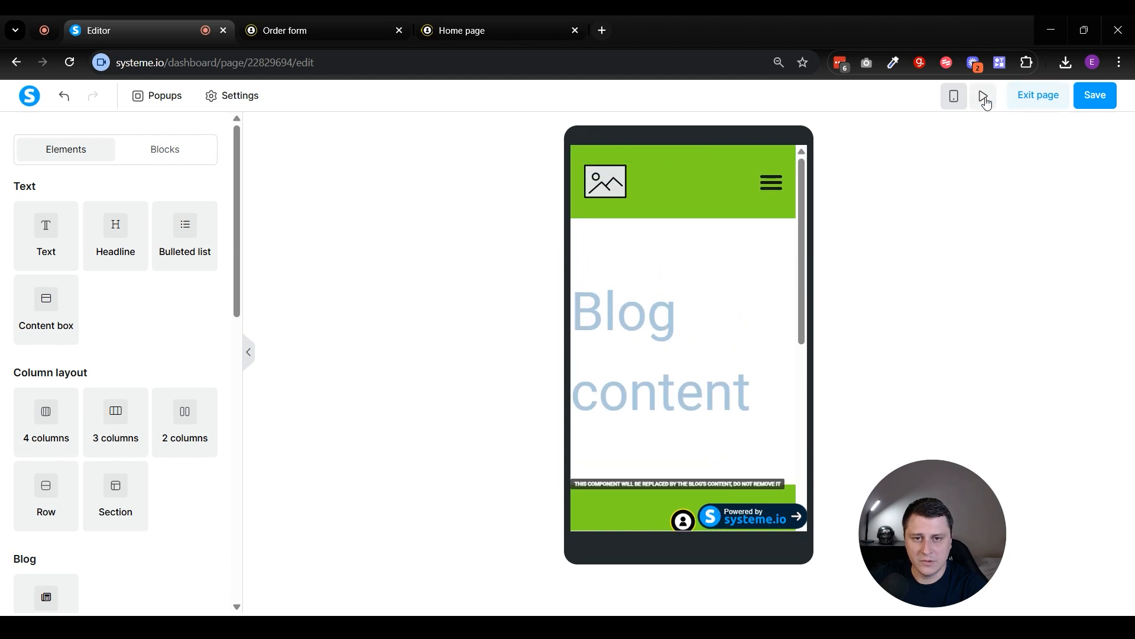
Step: Preview the blog layout, close the preview and exit the blog layout editor
left_click(984, 96)
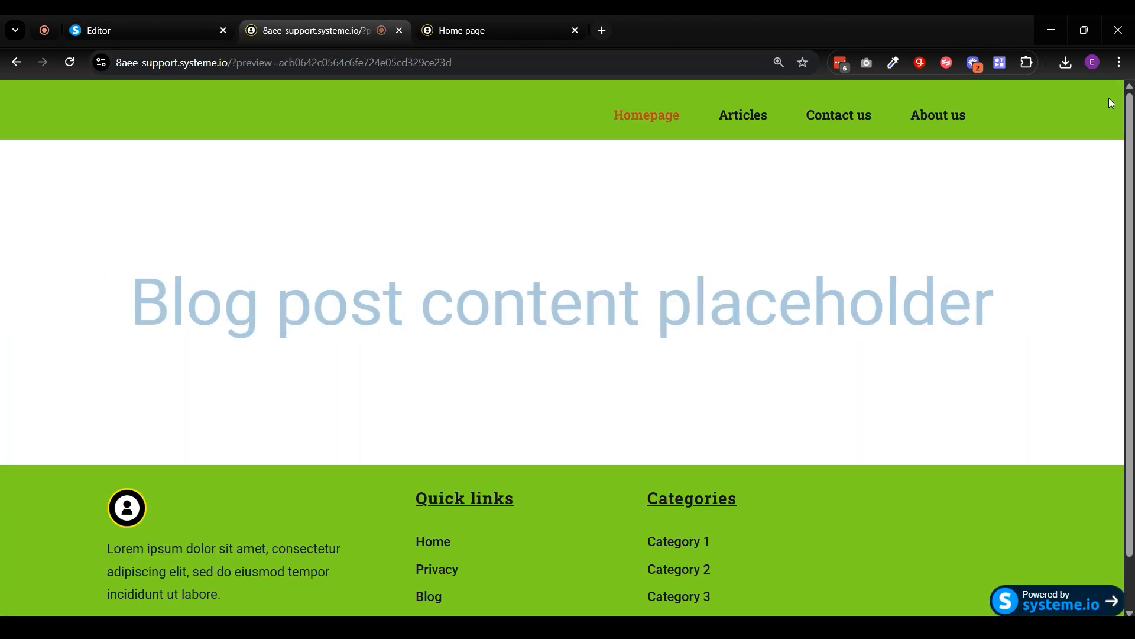
middle_click(360, 33)
left_click(96, 34)
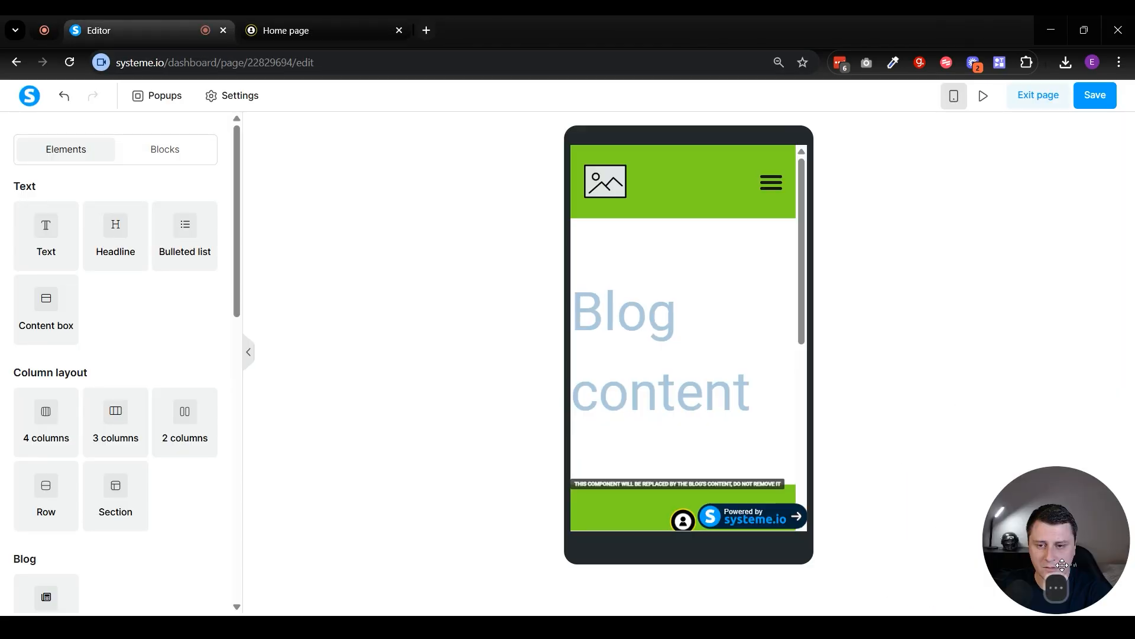
left_click(1043, 97)
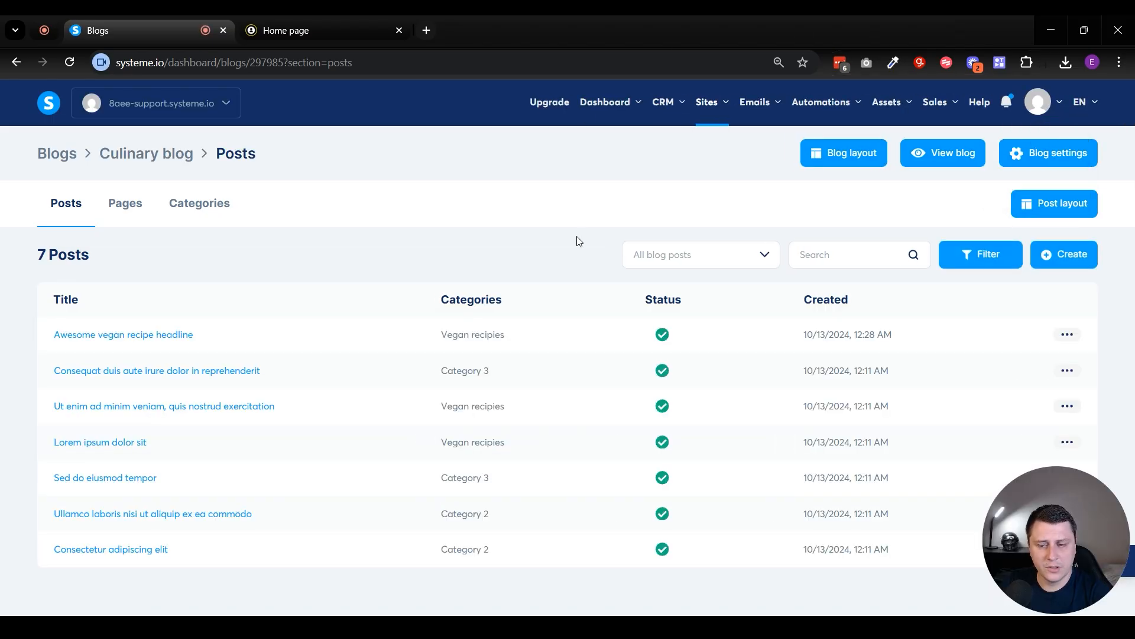
Step: Compare the Culinary blog's list of posts with its list of pages, ending on the pages
left_click(128, 204)
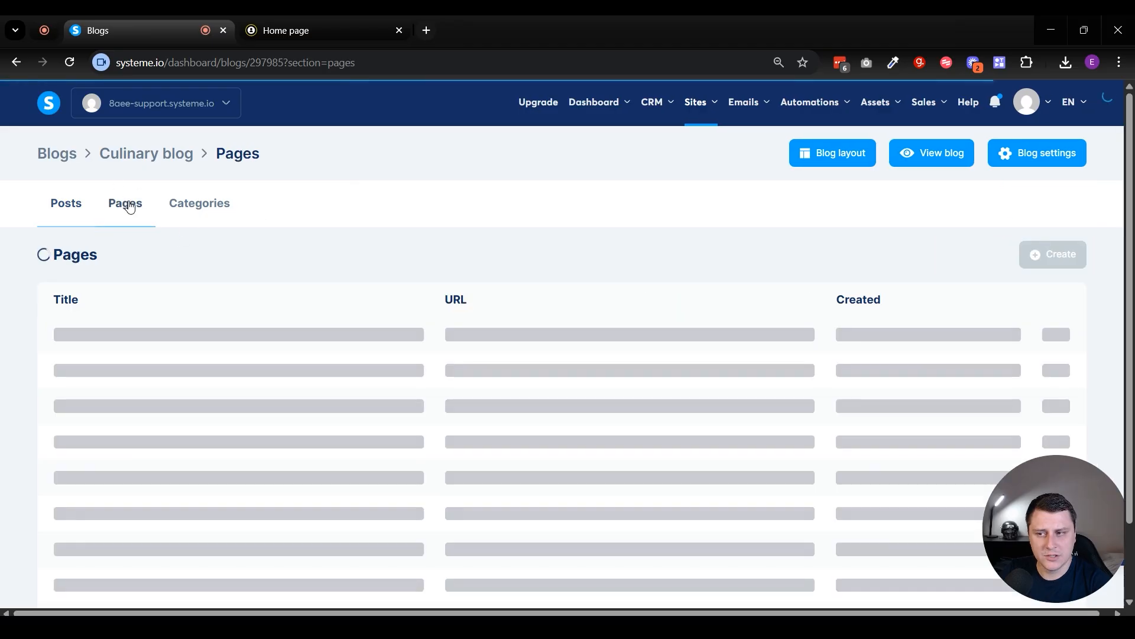
left_click(66, 201)
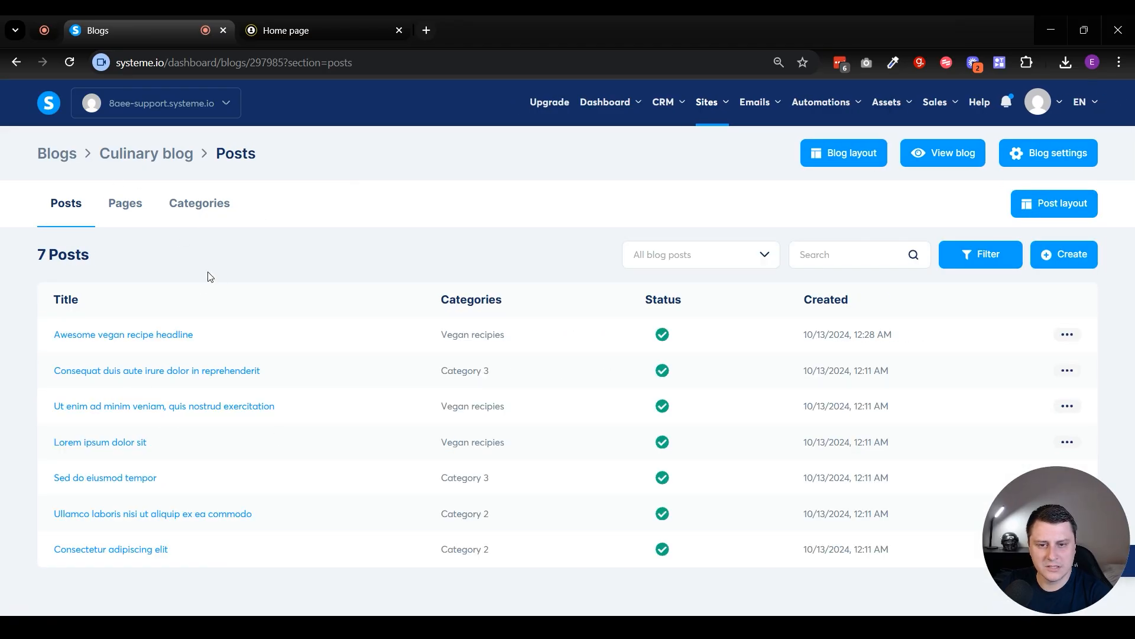
left_click(133, 206)
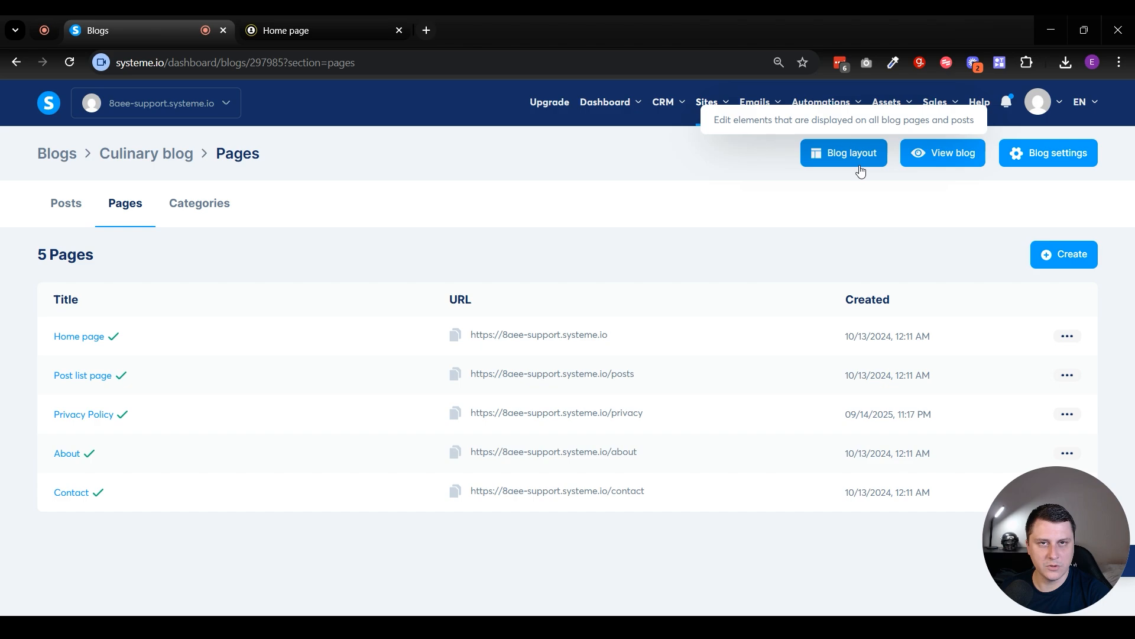
left_click_drag(1027, 520, 289, 547)
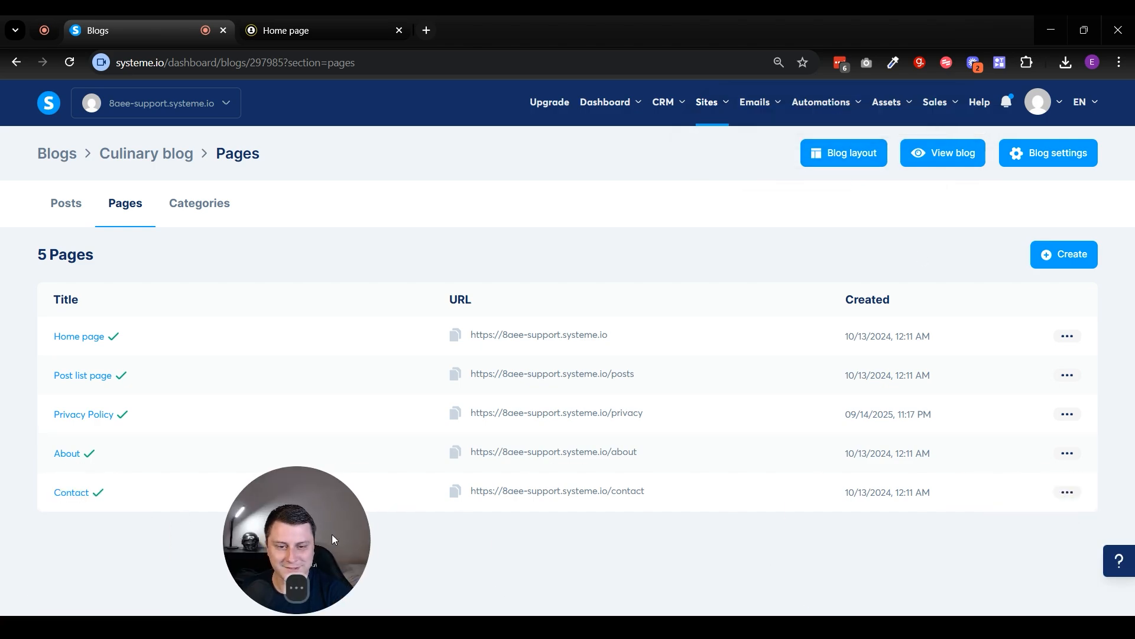
left_click_drag(290, 547, 73, 547)
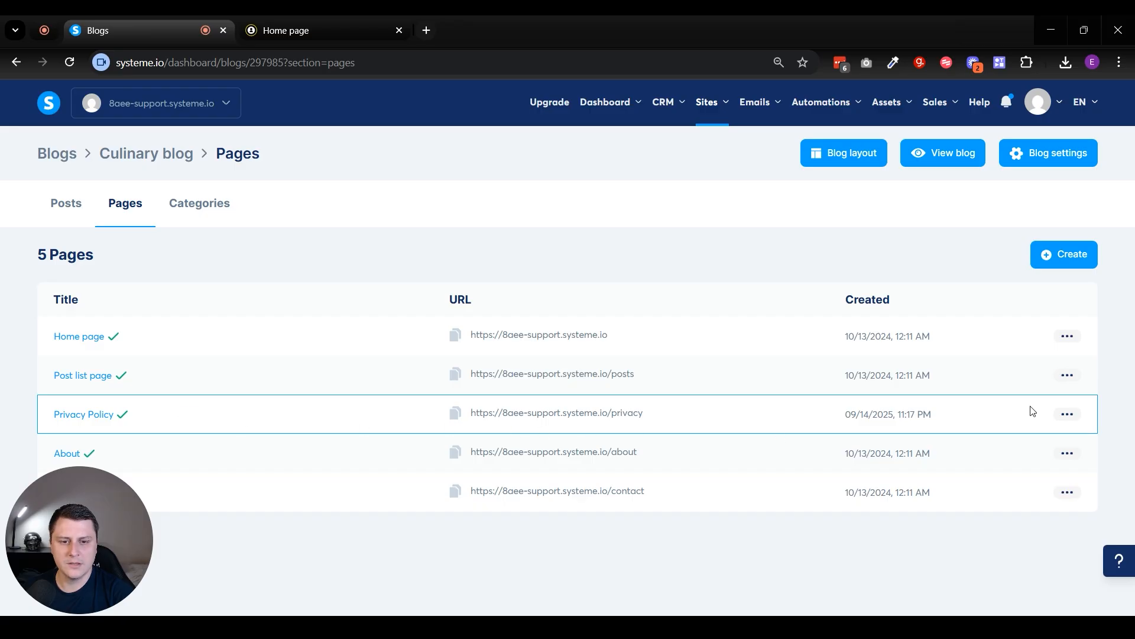
Step: Set the Privacy Policy page not to use the blog layout and confirm the change
left_click(1065, 414)
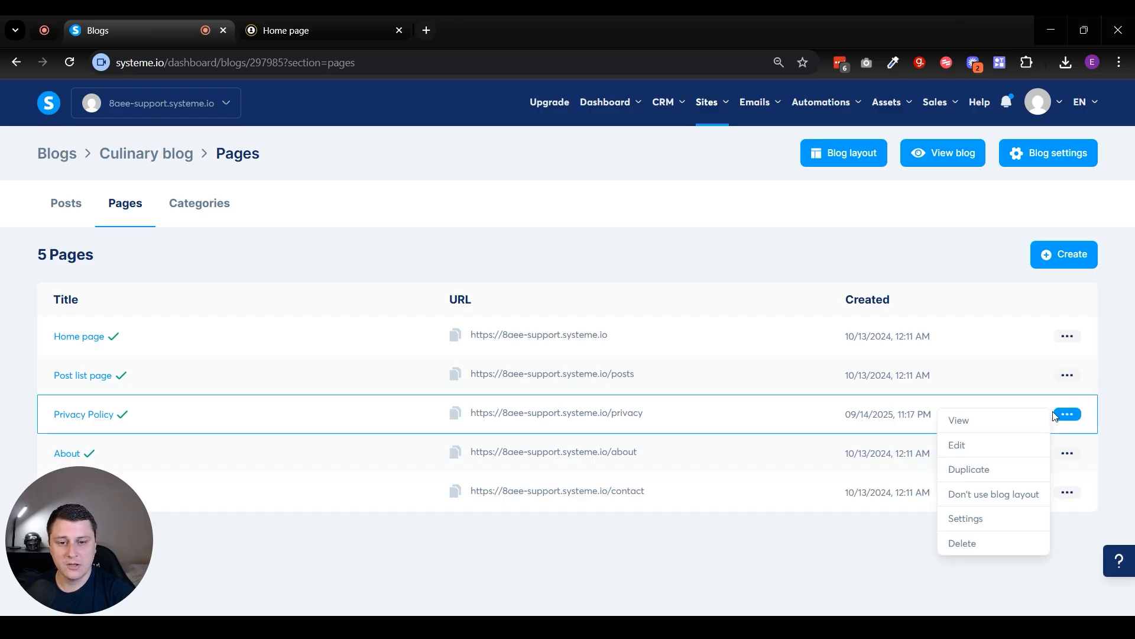
left_click(979, 494)
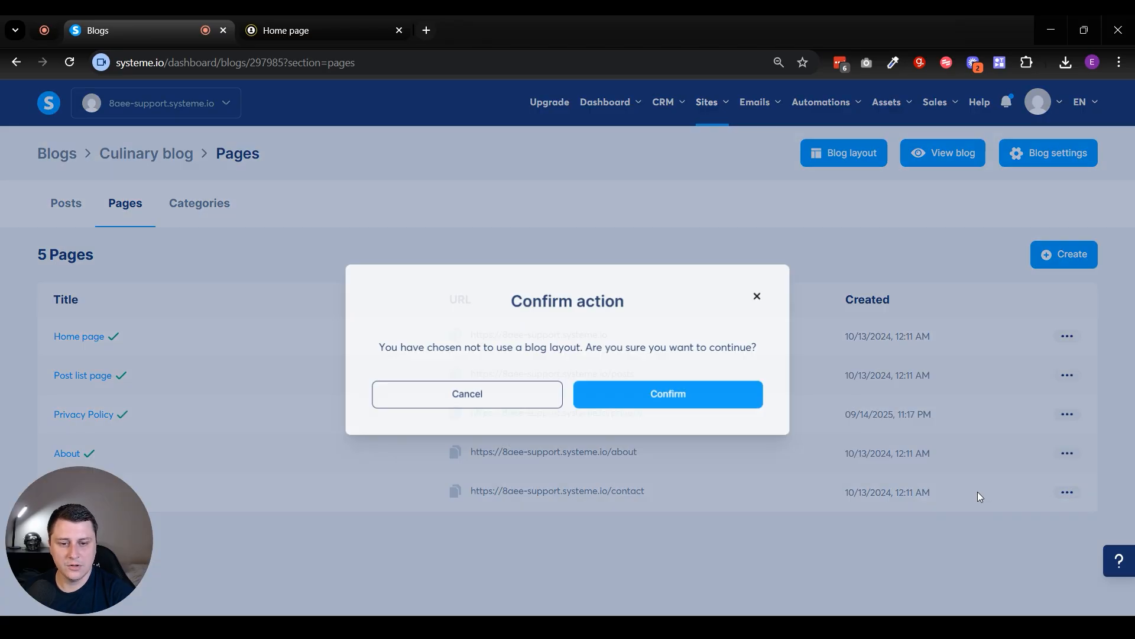
left_click(677, 402)
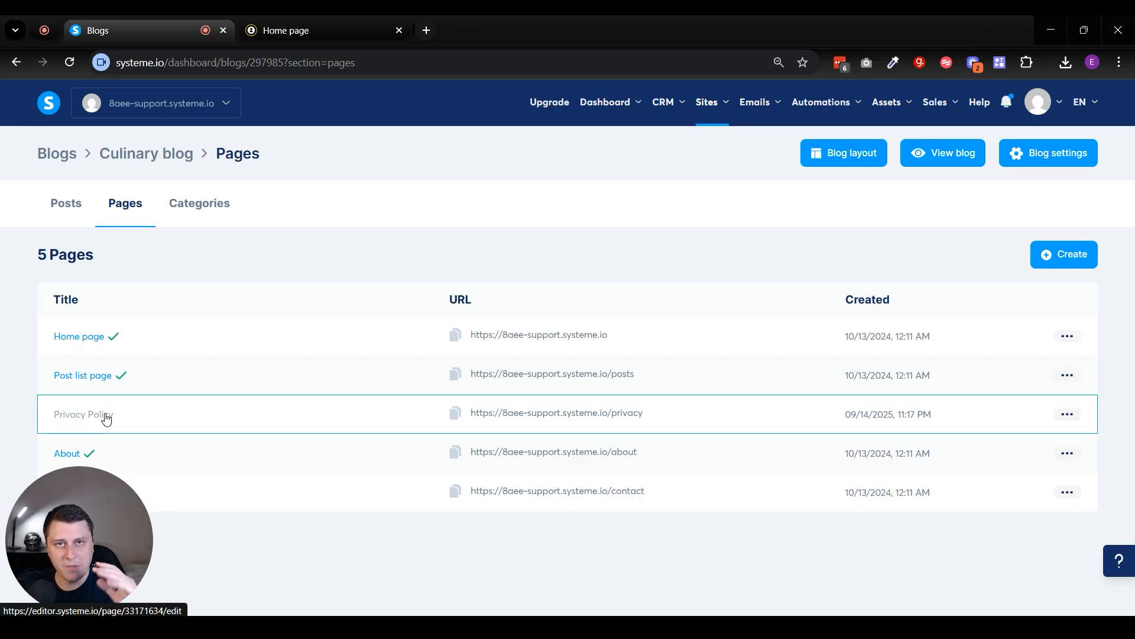
Step: Apply the blog layout to the Privacy Policy page again and confirm the change
left_click(1064, 415)
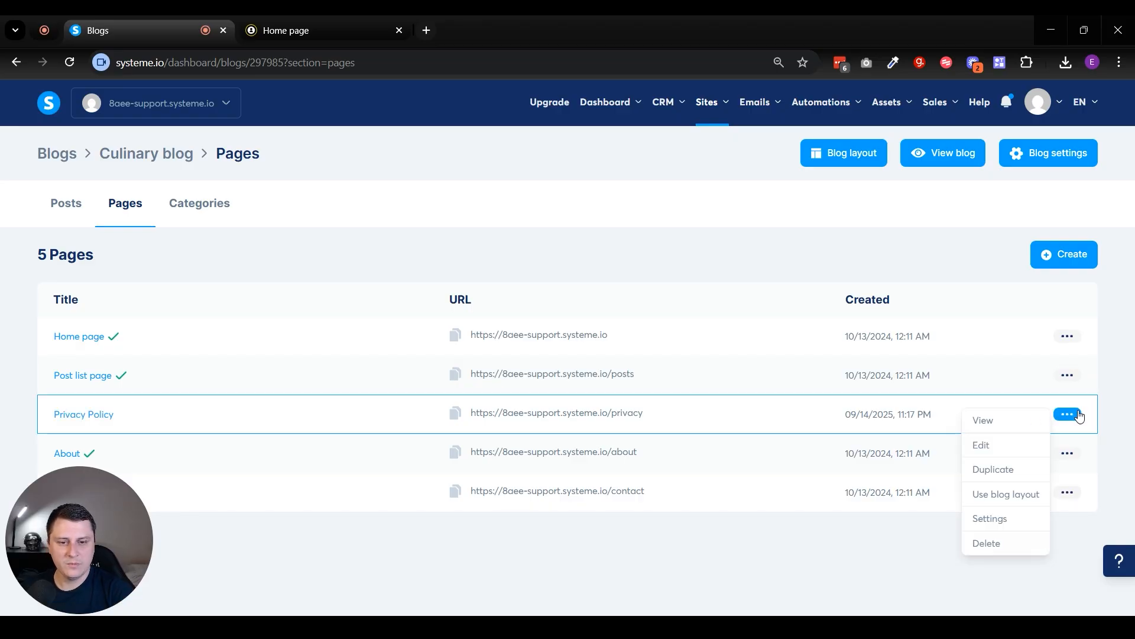
left_click(1013, 496)
left_click(728, 399)
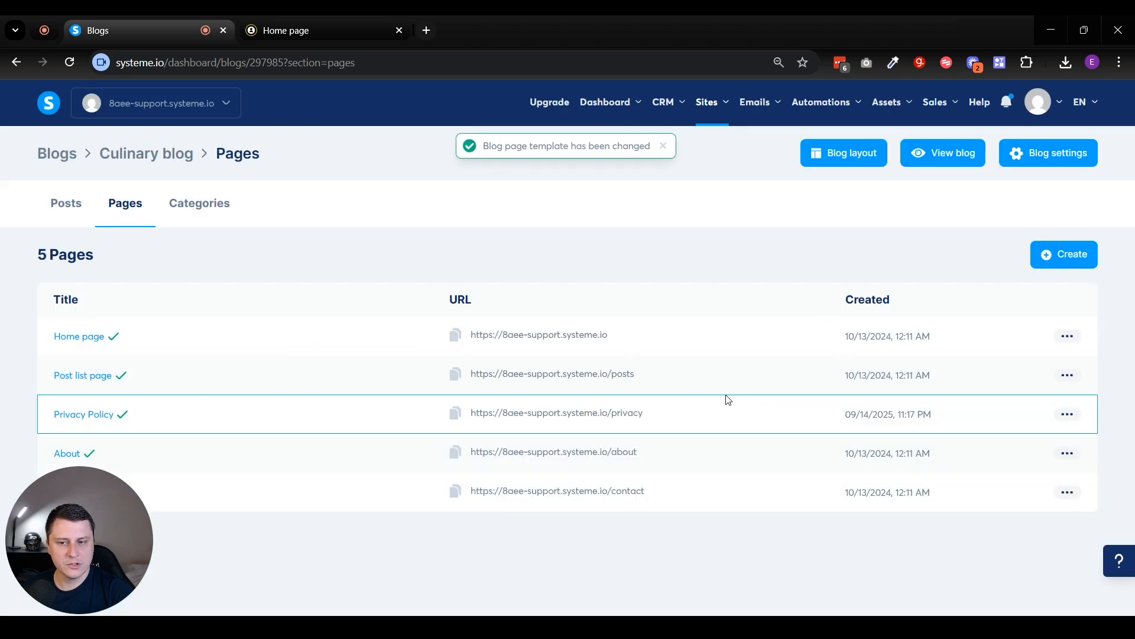